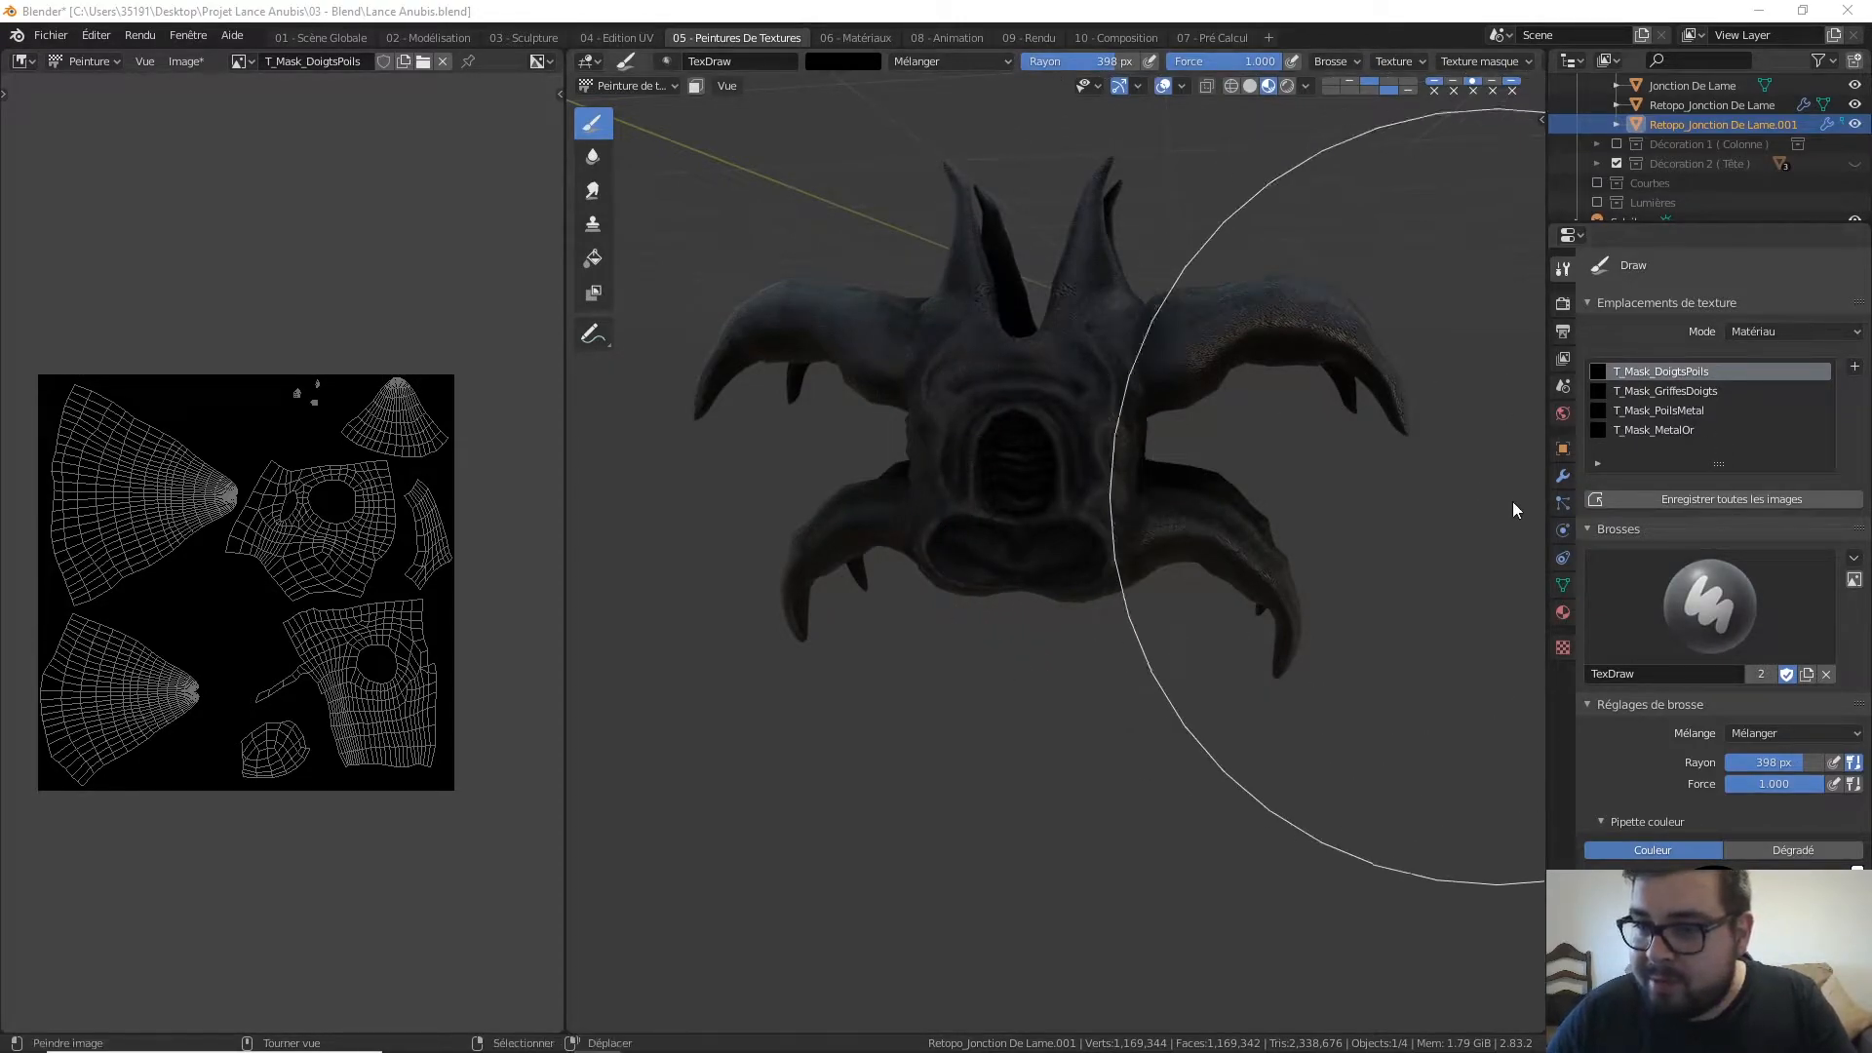
Turn off the Mirror modifier on Retopo_Jonction De Lame.001 in render, viewport and edit mode
{"action": "left_click", "coordinate": [1564, 476]}
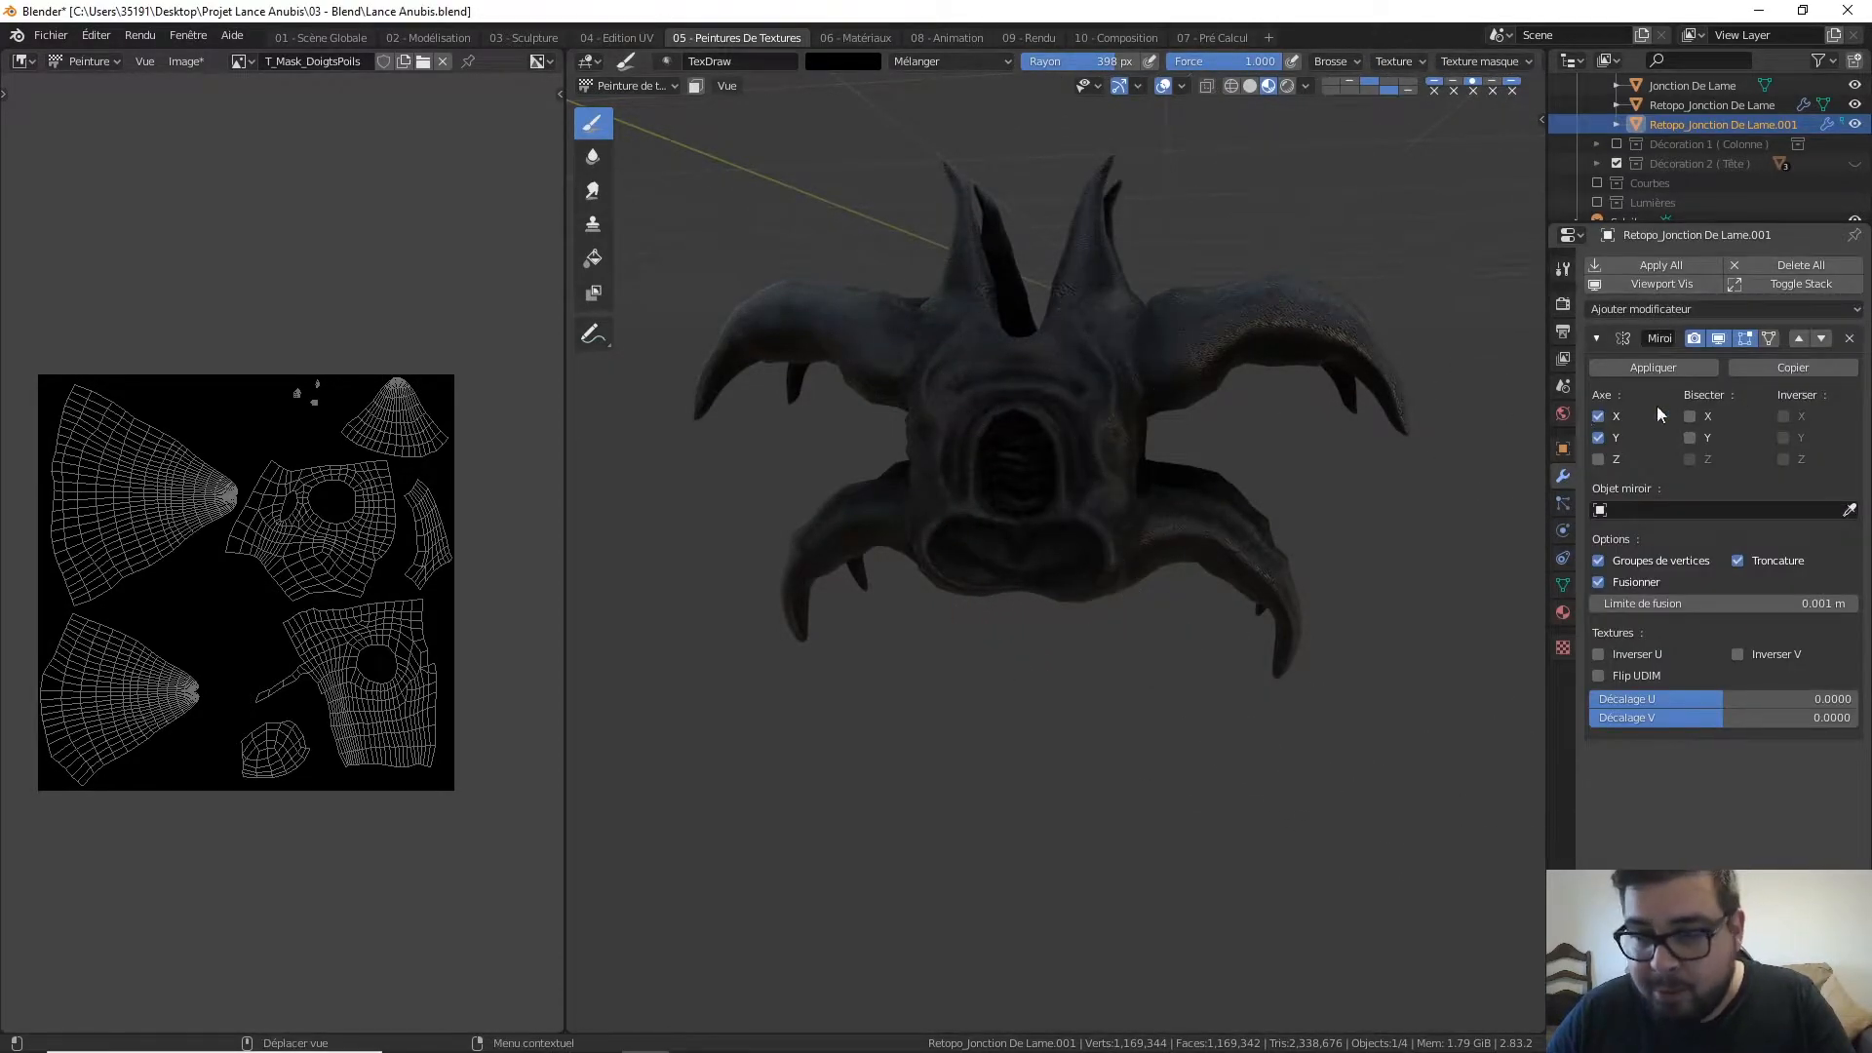
{"action": "left_click", "coordinate": [1745, 340]}
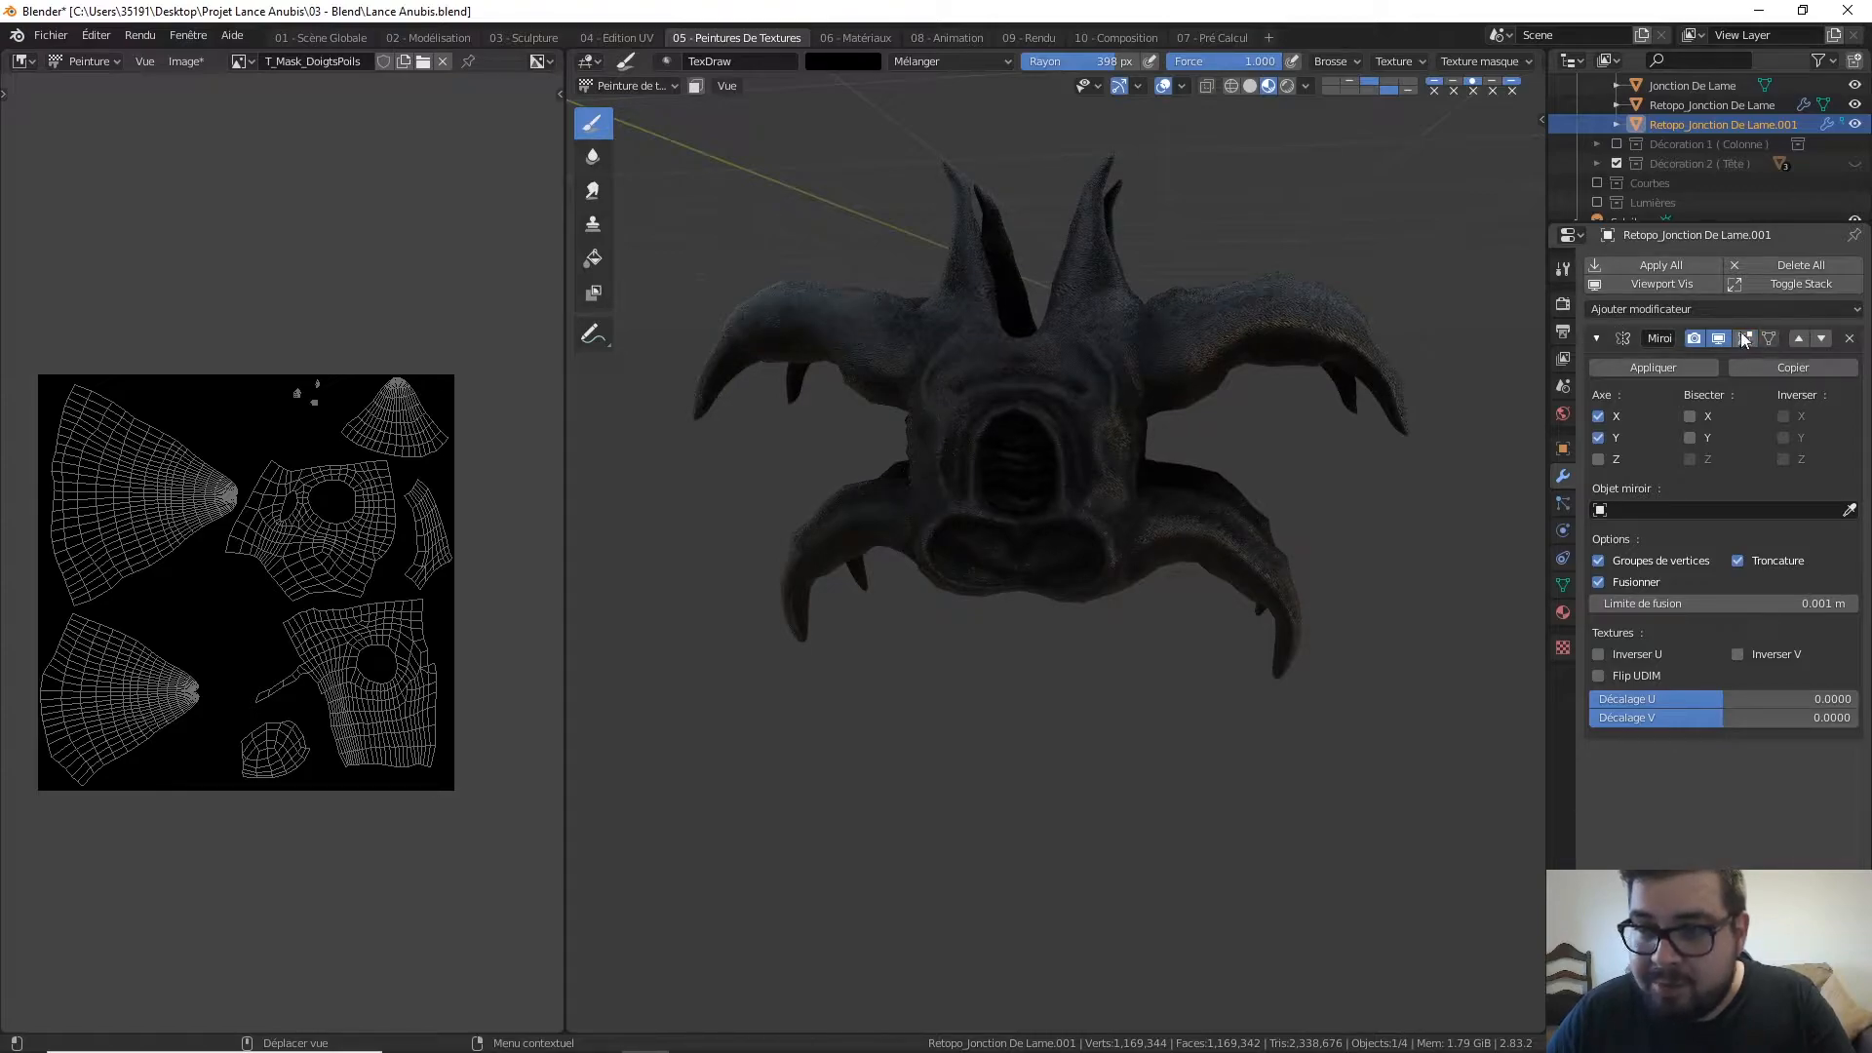
{"action": "left_click", "coordinate": [1718, 338]}
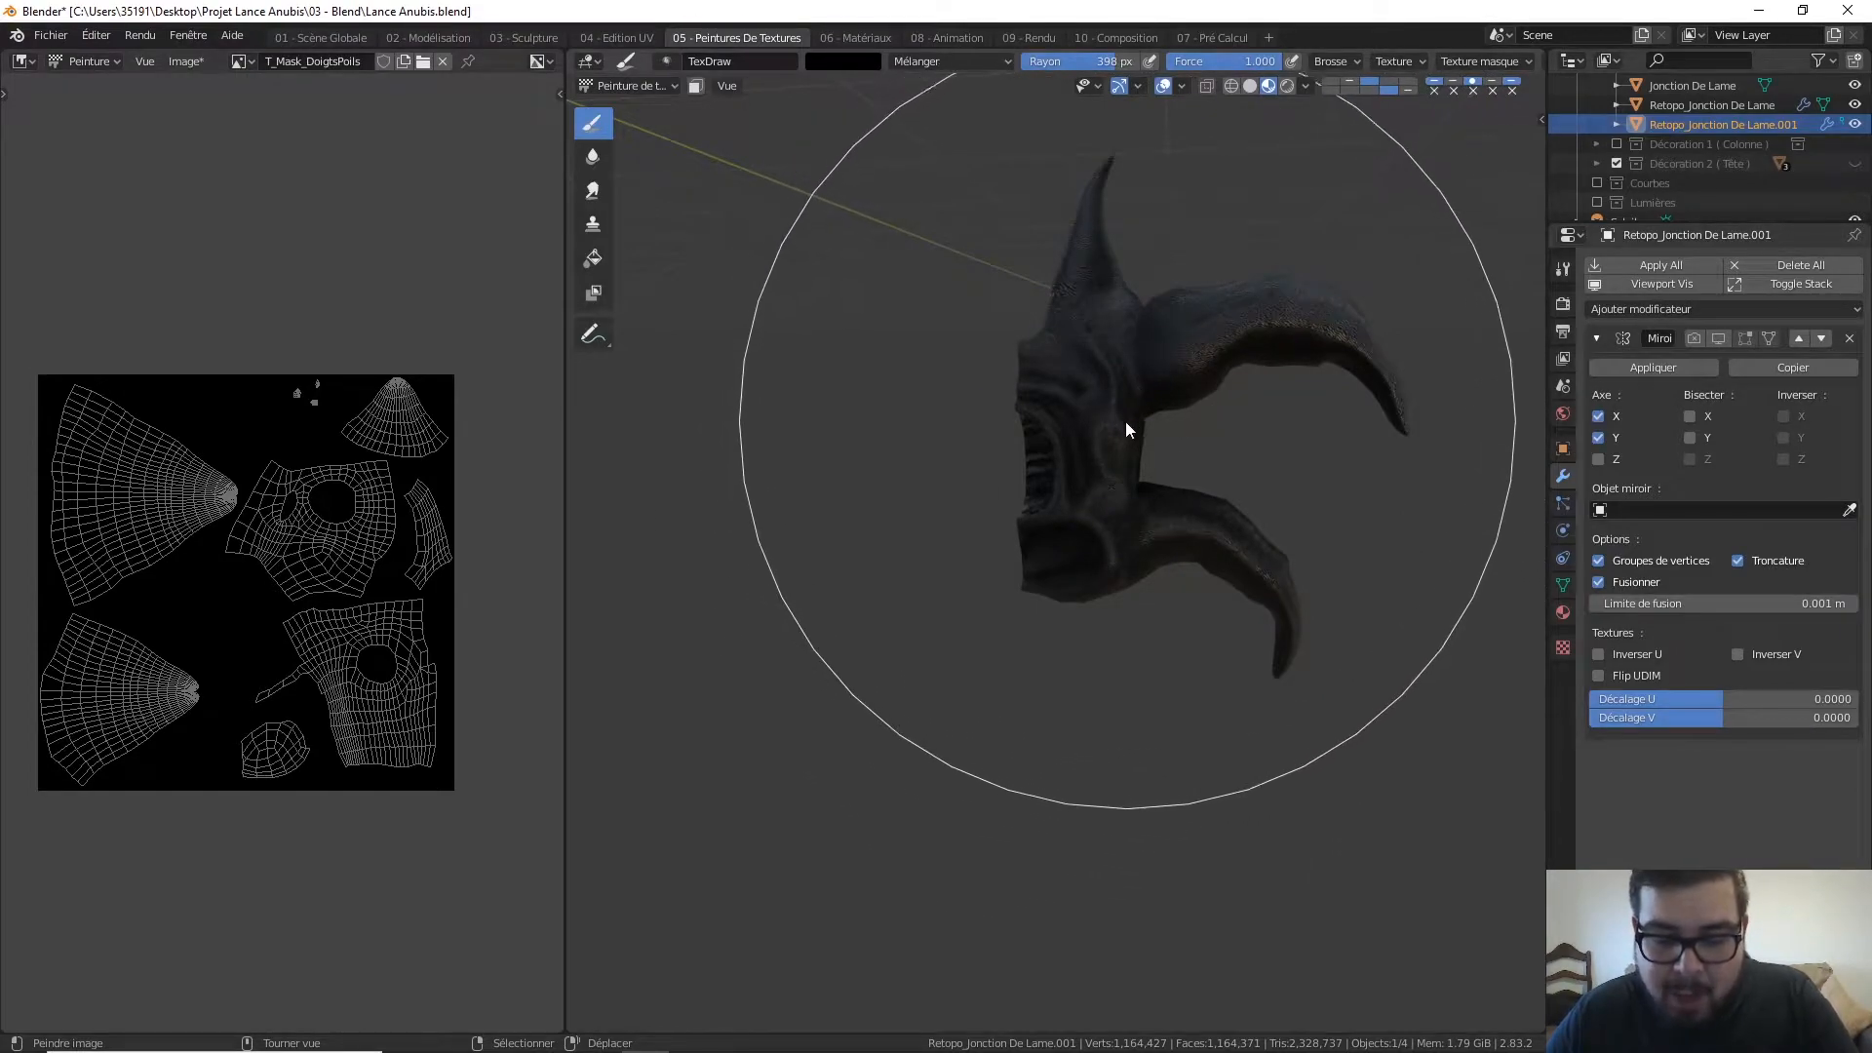
Reduce the brush radius to 217 px and make T_Mask_GriffesDoigts the active texture slot
{"action": "key", "text": "f"}
{"action": "left_click", "coordinate": [956, 320]}
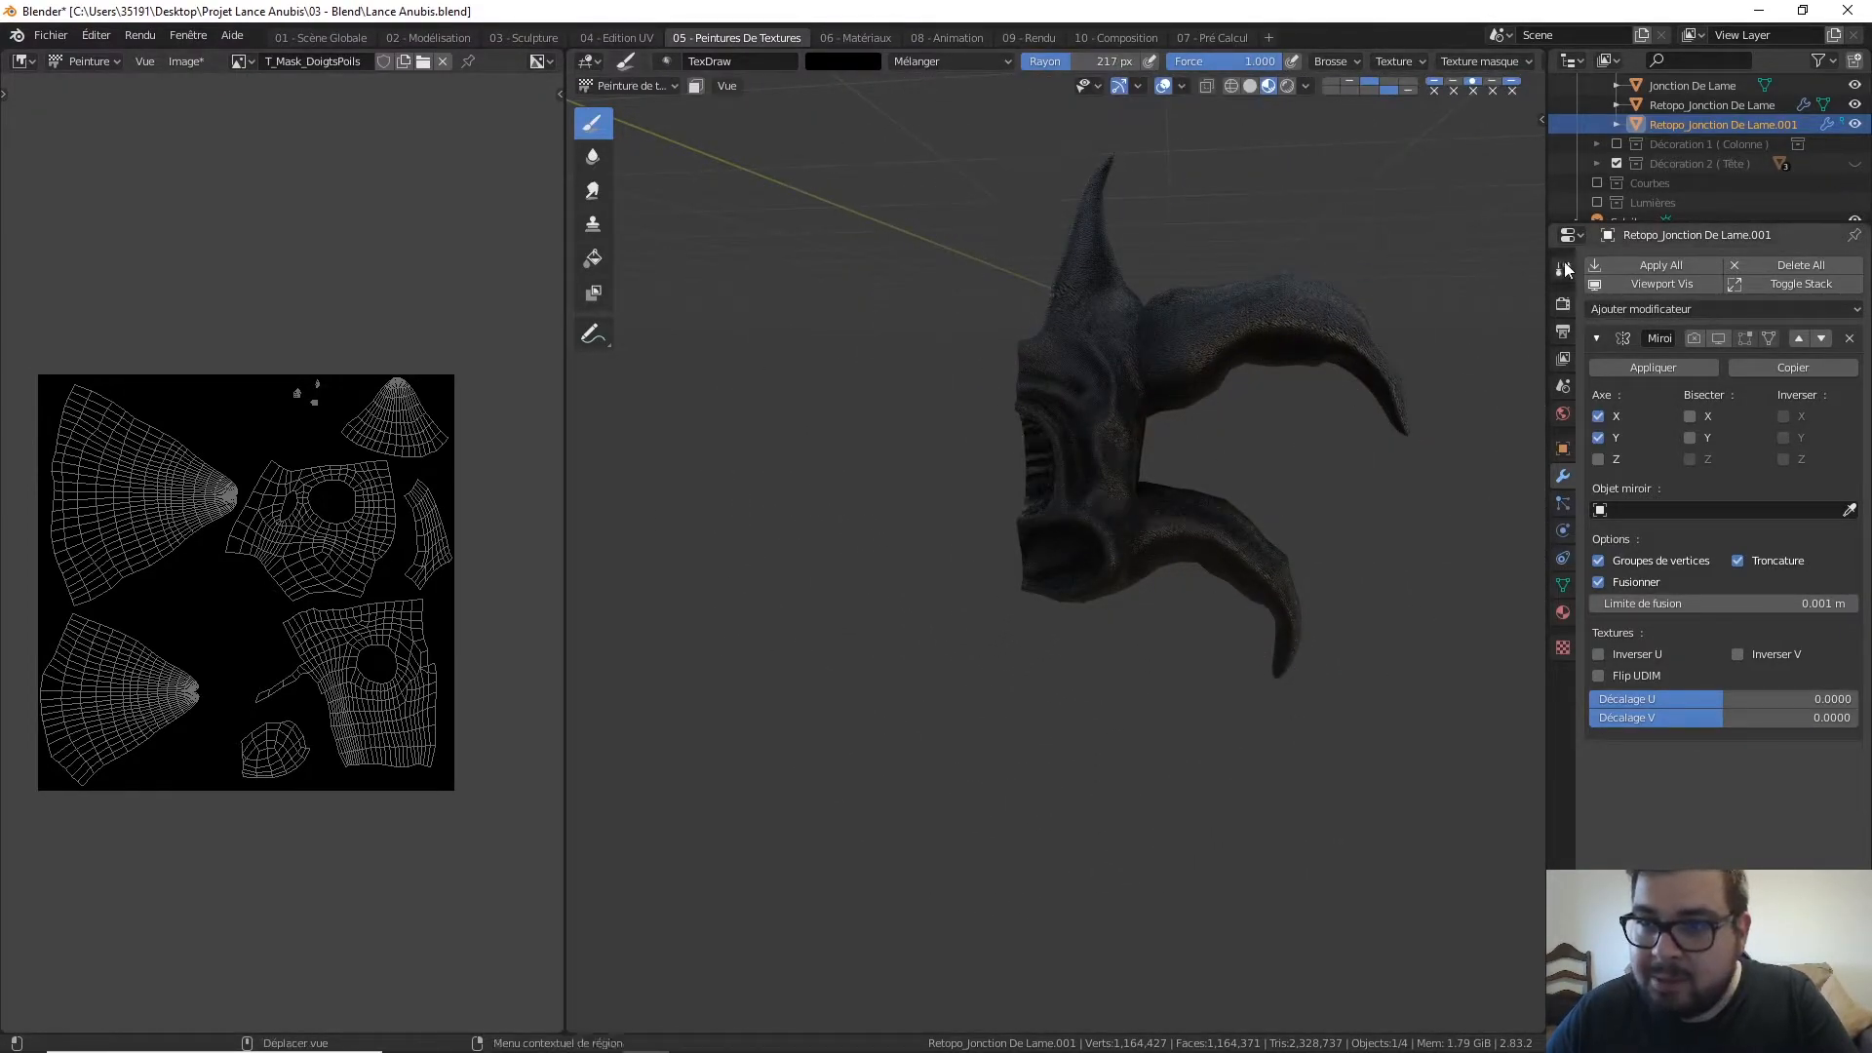
{"action": "left_click", "coordinate": [1564, 266]}
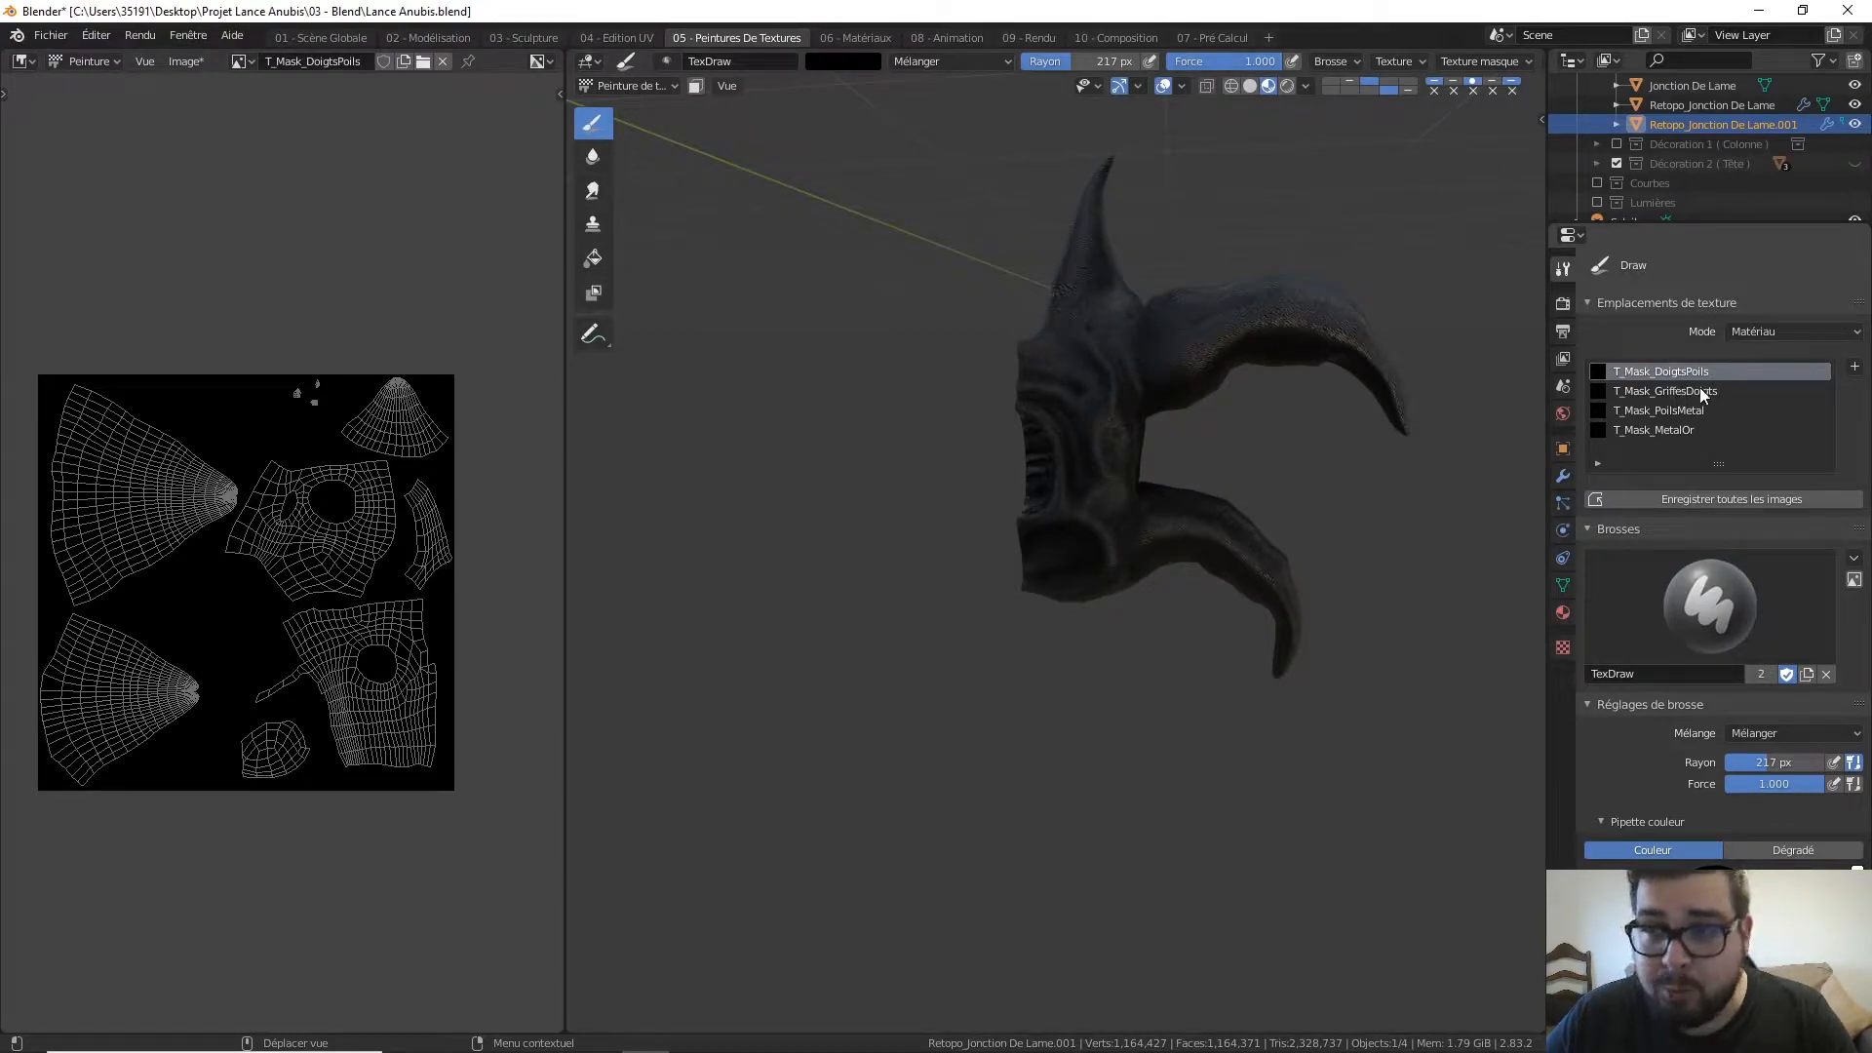
{"action": "mouse_move", "coordinate": [1379, 376]}
{"action": "left_mouse_down"}
{"action": "mouse_move", "coordinate": [1338, 283]}
{"action": "mouse_move", "coordinate": [1277, 337]}
{"action": "mouse_move", "coordinate": [1443, 361]}
{"action": "mouse_move", "coordinate": [1246, 289]}
{"action": "mouse_move", "coordinate": [1195, 310]}
{"action": "mouse_move", "coordinate": [1237, 314]}
{"action": "mouse_move", "coordinate": [1220, 290]}
{"action": "mouse_move", "coordinate": [1234, 336]}
{"action": "left_mouse_up"}
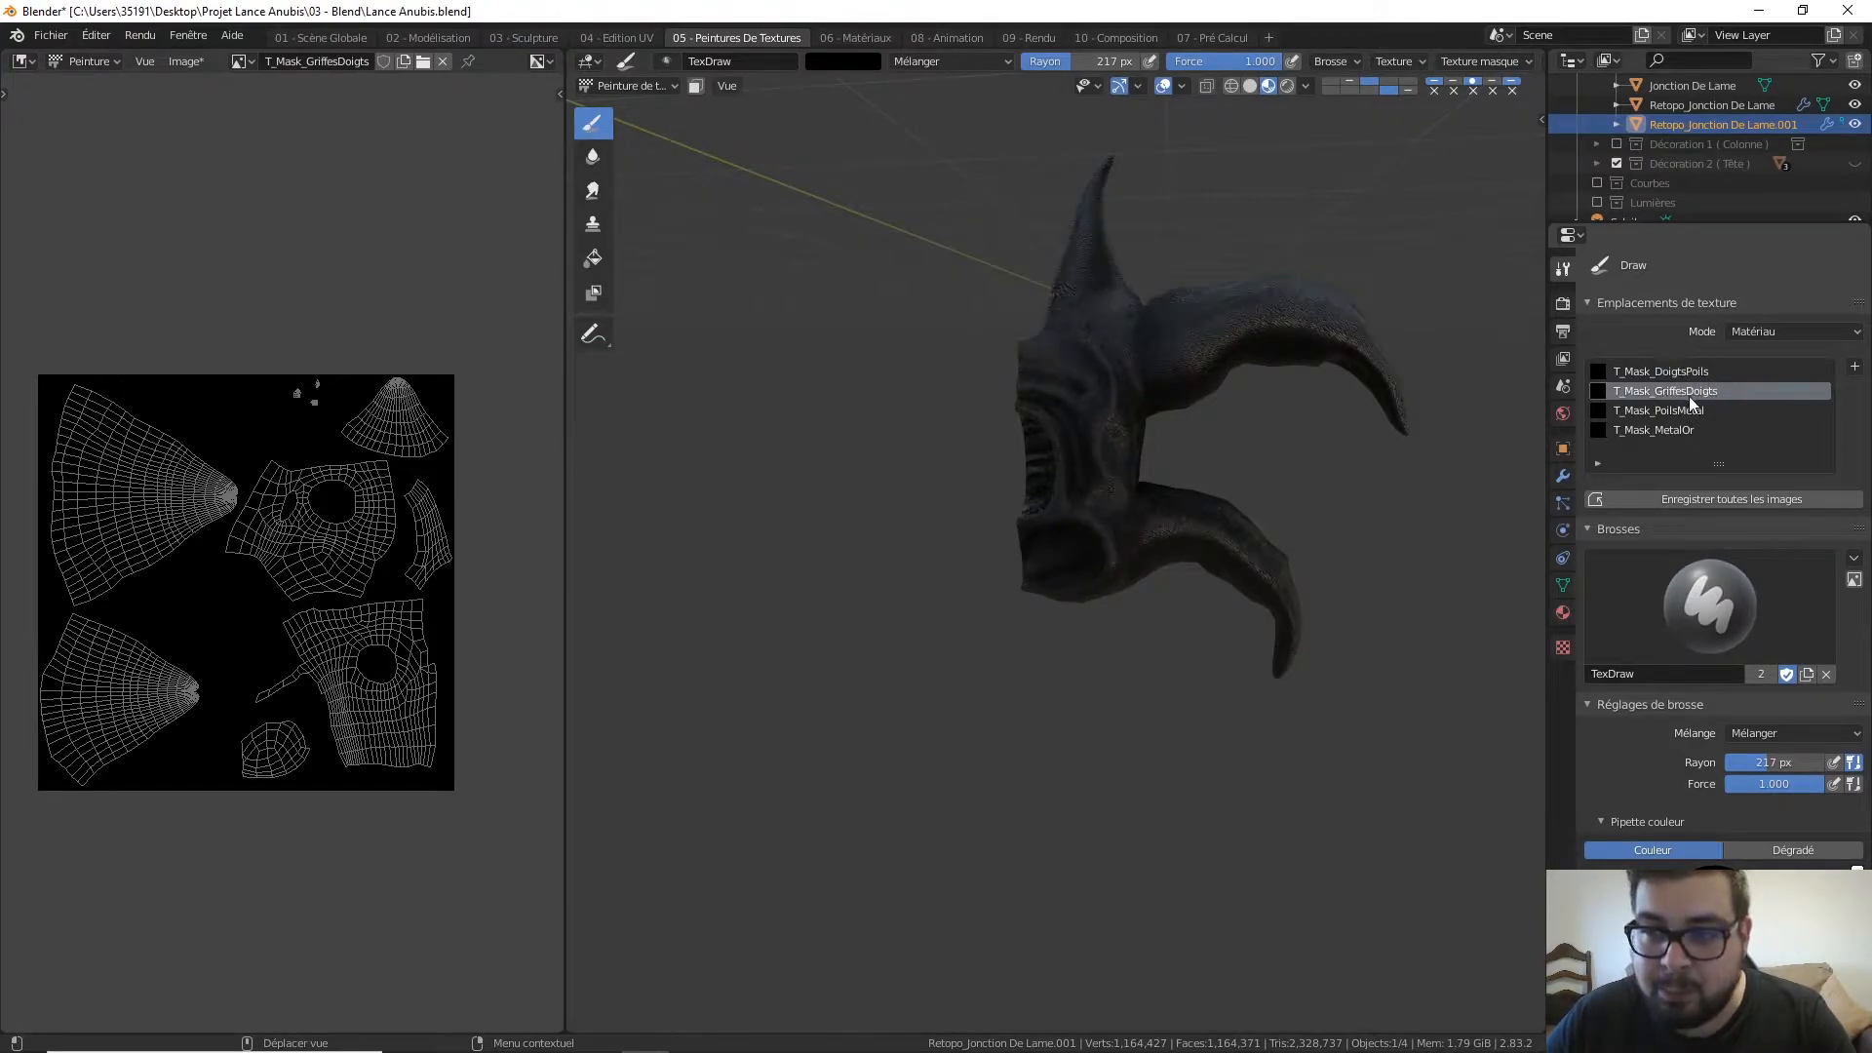
{"action": "scroll", "coordinate": [1303, 335], "scroll_direction": "down", "scroll_amount": 2}
{"action": "scroll", "coordinate": [1254, 418], "scroll_direction": "up", "scroll_amount": 6}
{"action": "mouse_move", "coordinate": [1334, 320]}
{"action": "middle_mouse_down"}
{"action": "mouse_move", "coordinate": [1183, 389]}
{"action": "mouse_move", "coordinate": [1300, 368]}
{"action": "mouse_move", "coordinate": [1228, 611]}
{"action": "mouse_move", "coordinate": [1274, 533]}
{"action": "mouse_move", "coordinate": [1267, 486]}
{"action": "mouse_move", "coordinate": [1260, 532]}
{"action": "mouse_move", "coordinate": [1285, 544]}
{"action": "mouse_move", "coordinate": [1240, 568]}
{"action": "mouse_move", "coordinate": [1168, 507]}
{"action": "mouse_move", "coordinate": [1060, 492]}
{"action": "mouse_move", "coordinate": [1130, 490]}
{"action": "middle_mouse_up"}
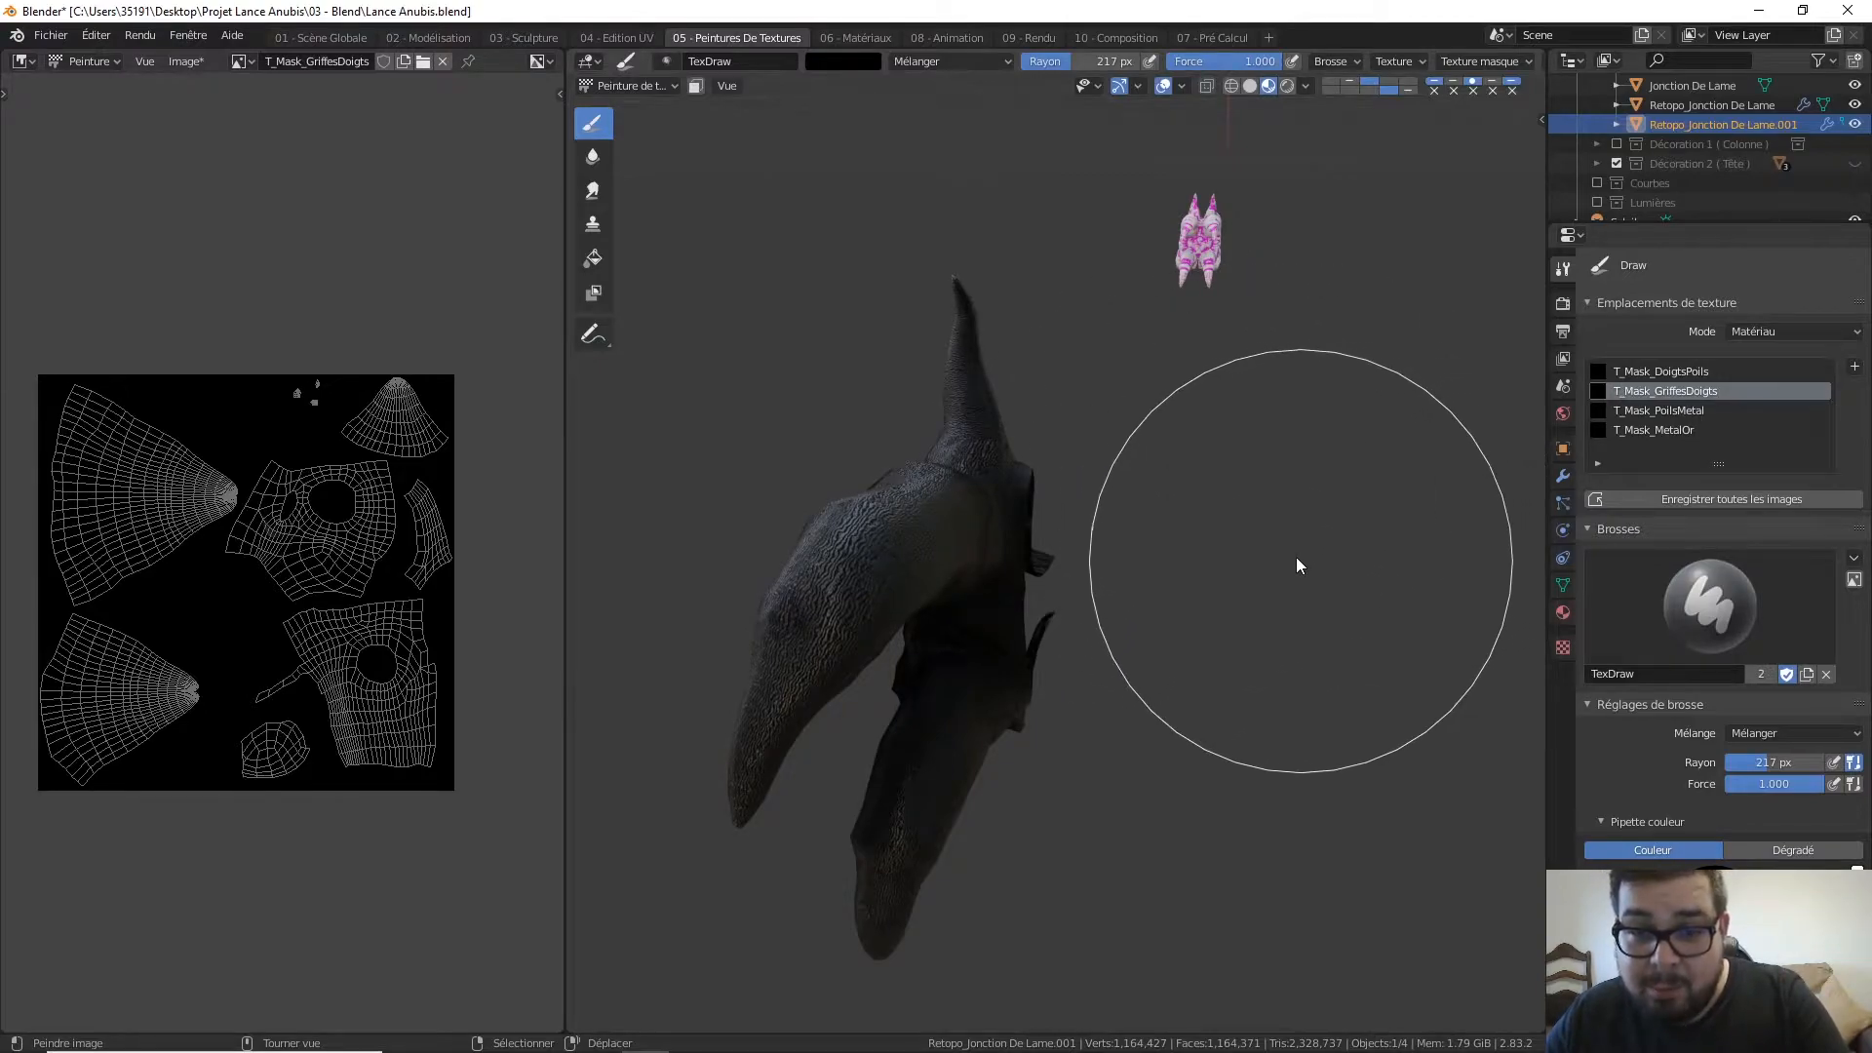
Reduce the brush radius to 76 px and set the paint colour to white
{"action": "key", "text": "f"}
{"action": "left_click", "coordinate": [1097, 436]}
{"action": "mouse_move", "coordinate": [1102, 437]}
{"action": "middle_mouse_down"}
{"action": "mouse_move", "coordinate": [915, 473]}
{"action": "mouse_move", "coordinate": [948, 510]}
{"action": "mouse_move", "coordinate": [1040, 510]}
{"action": "middle_mouse_up"}
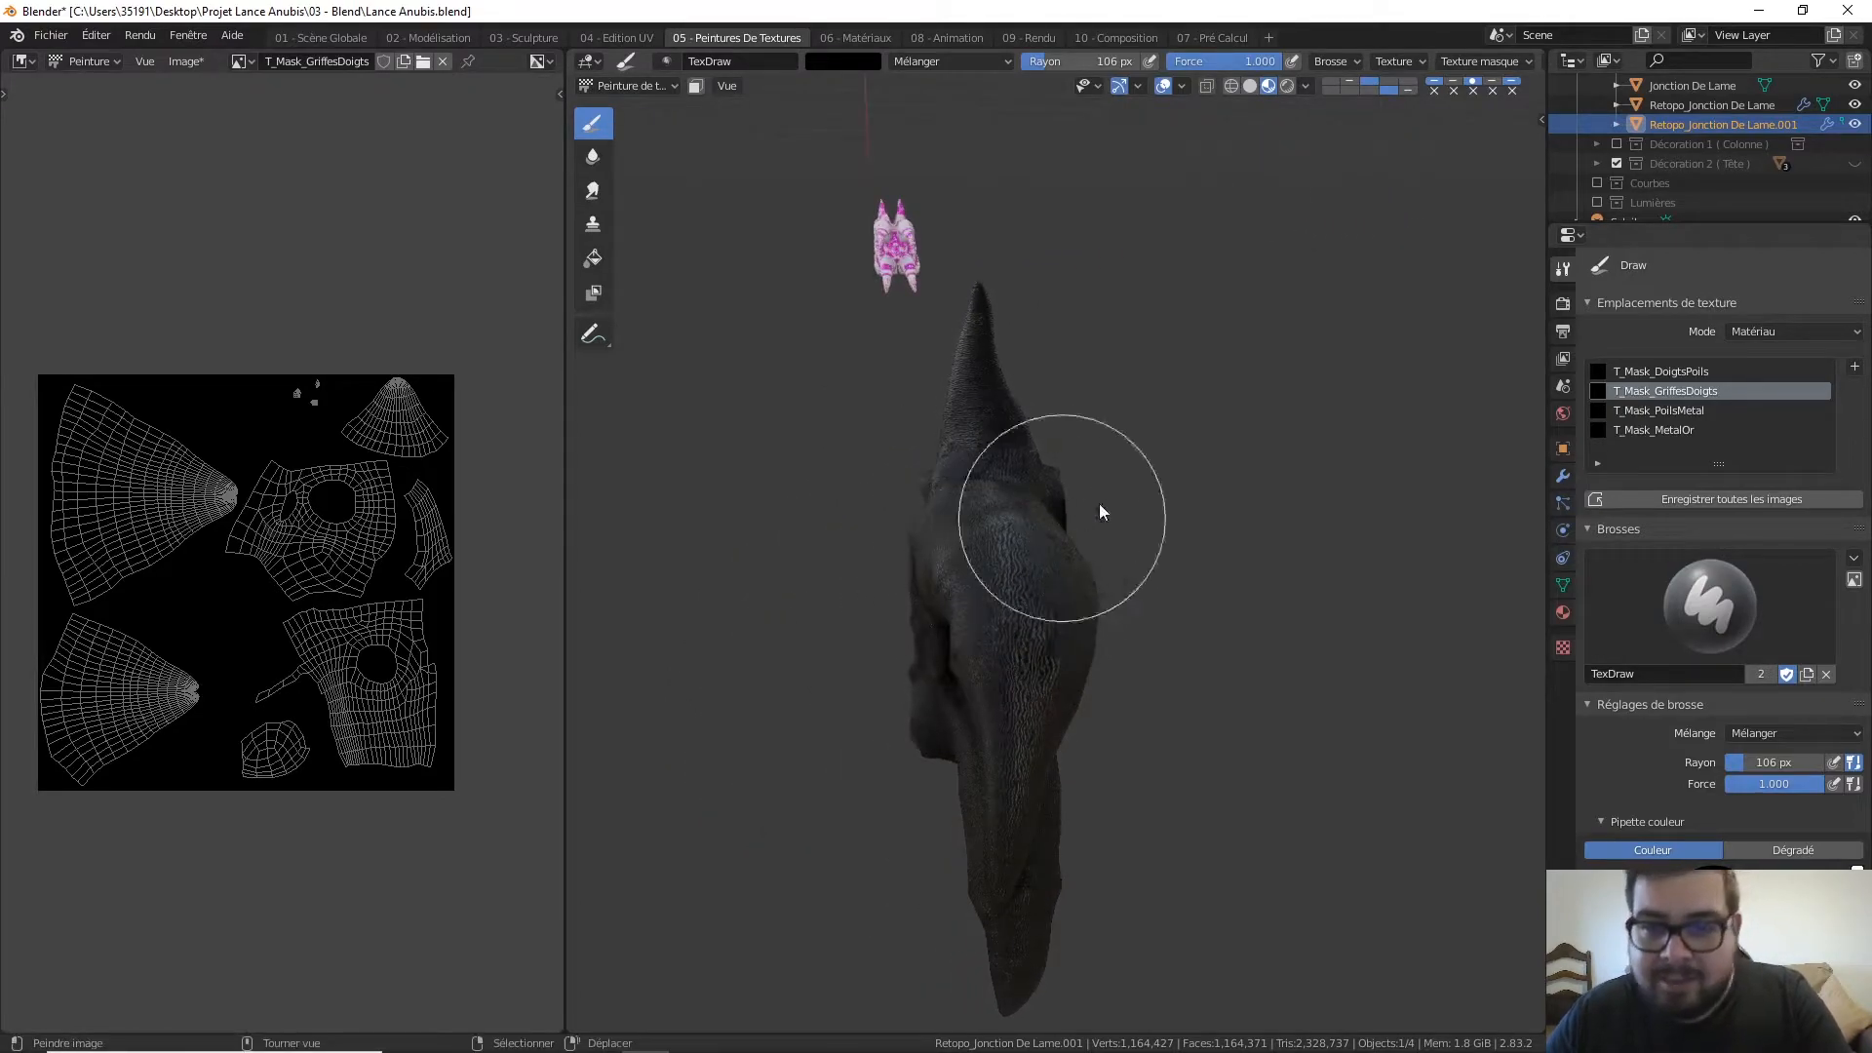
{"action": "mouse_move", "coordinate": [1277, 465]}
{"action": "middle_mouse_down"}
{"action": "mouse_move", "coordinate": [1172, 484]}
{"action": "mouse_move", "coordinate": [1275, 478]}
{"action": "mouse_move", "coordinate": [1369, 443]}
{"action": "mouse_move", "coordinate": [1315, 525]}
{"action": "mouse_move", "coordinate": [1370, 407]}
{"action": "mouse_move", "coordinate": [1187, 386]}
{"action": "mouse_move", "coordinate": [1219, 364]}
{"action": "mouse_move", "coordinate": [1195, 415]}
{"action": "mouse_move", "coordinate": [1242, 323]}
{"action": "middle_mouse_up"}
{"action": "key", "text": "f"}
{"action": "left_click", "coordinate": [1225, 459]}
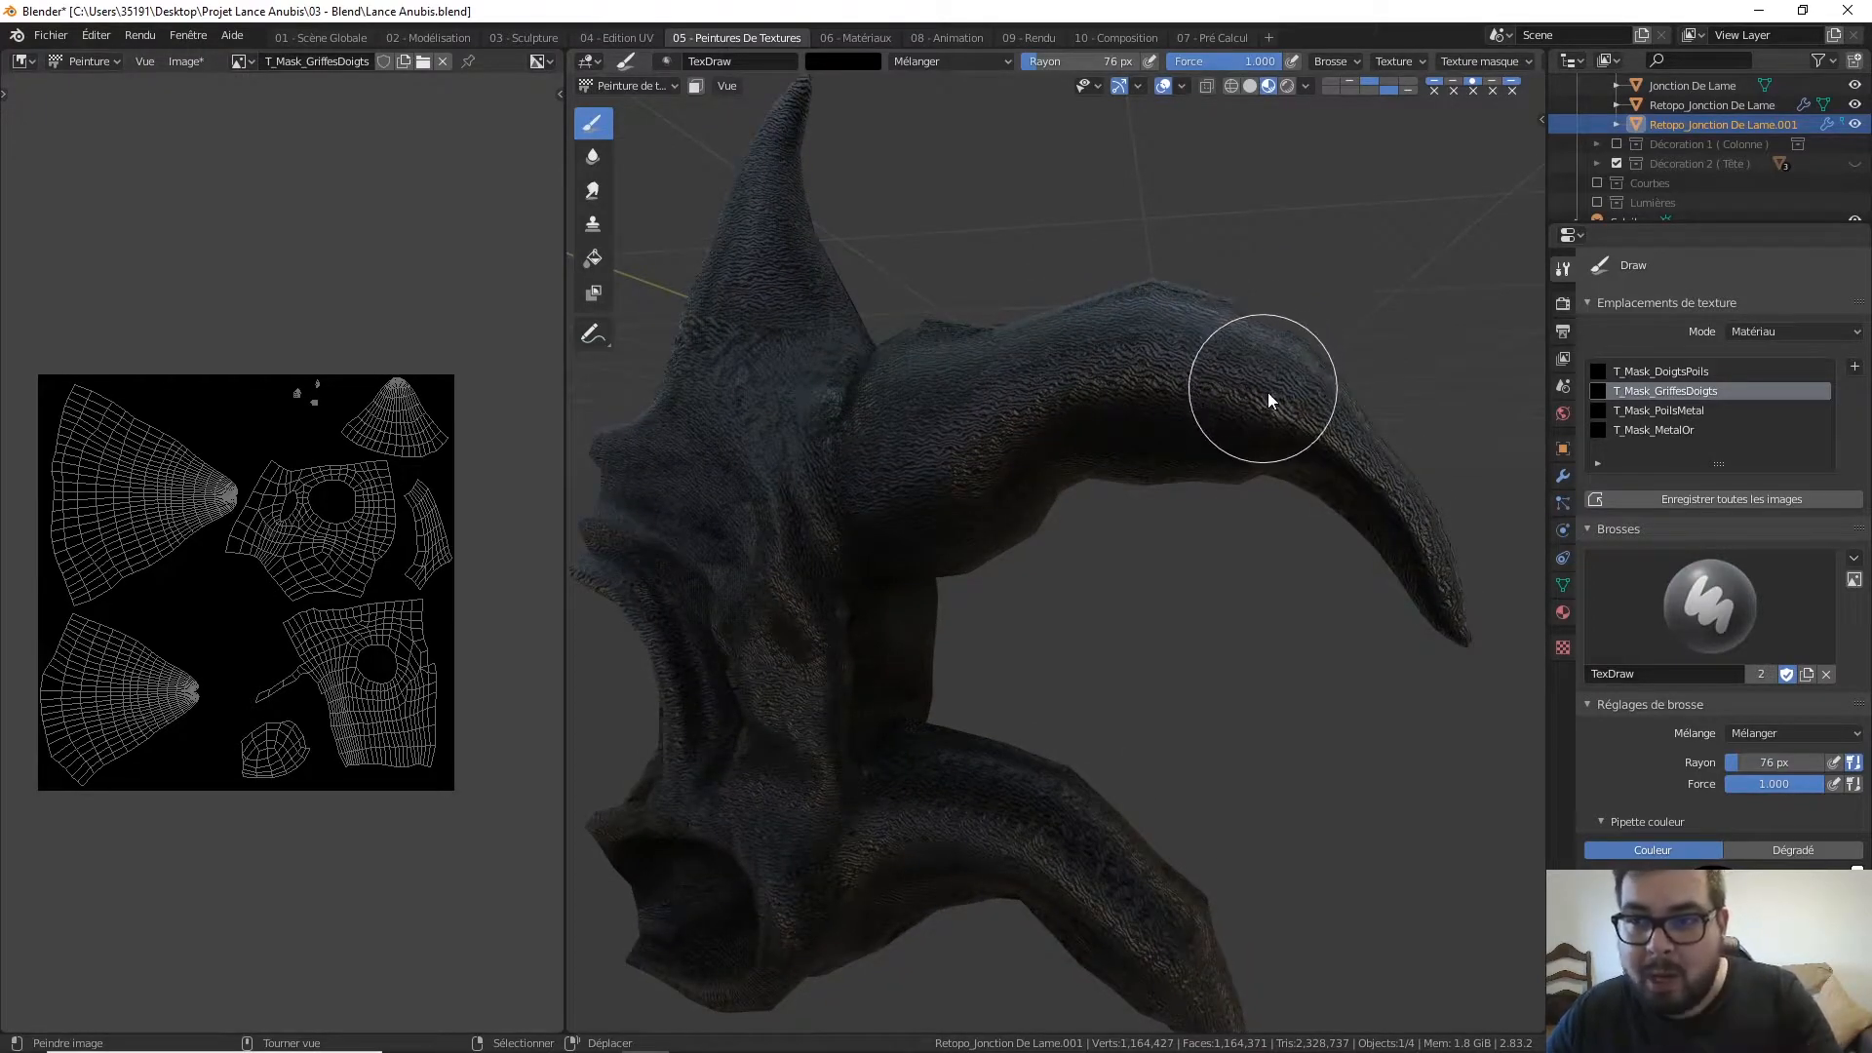
{"action": "mouse_move", "coordinate": [1280, 400]}
{"action": "left_mouse_down"}
{"action": "mouse_move", "coordinate": [1273, 417]}
{"action": "mouse_move", "coordinate": [1239, 390]}
{"action": "mouse_move", "coordinate": [1227, 353]}
{"action": "mouse_move", "coordinate": [1182, 409]}
{"action": "left_mouse_up"}
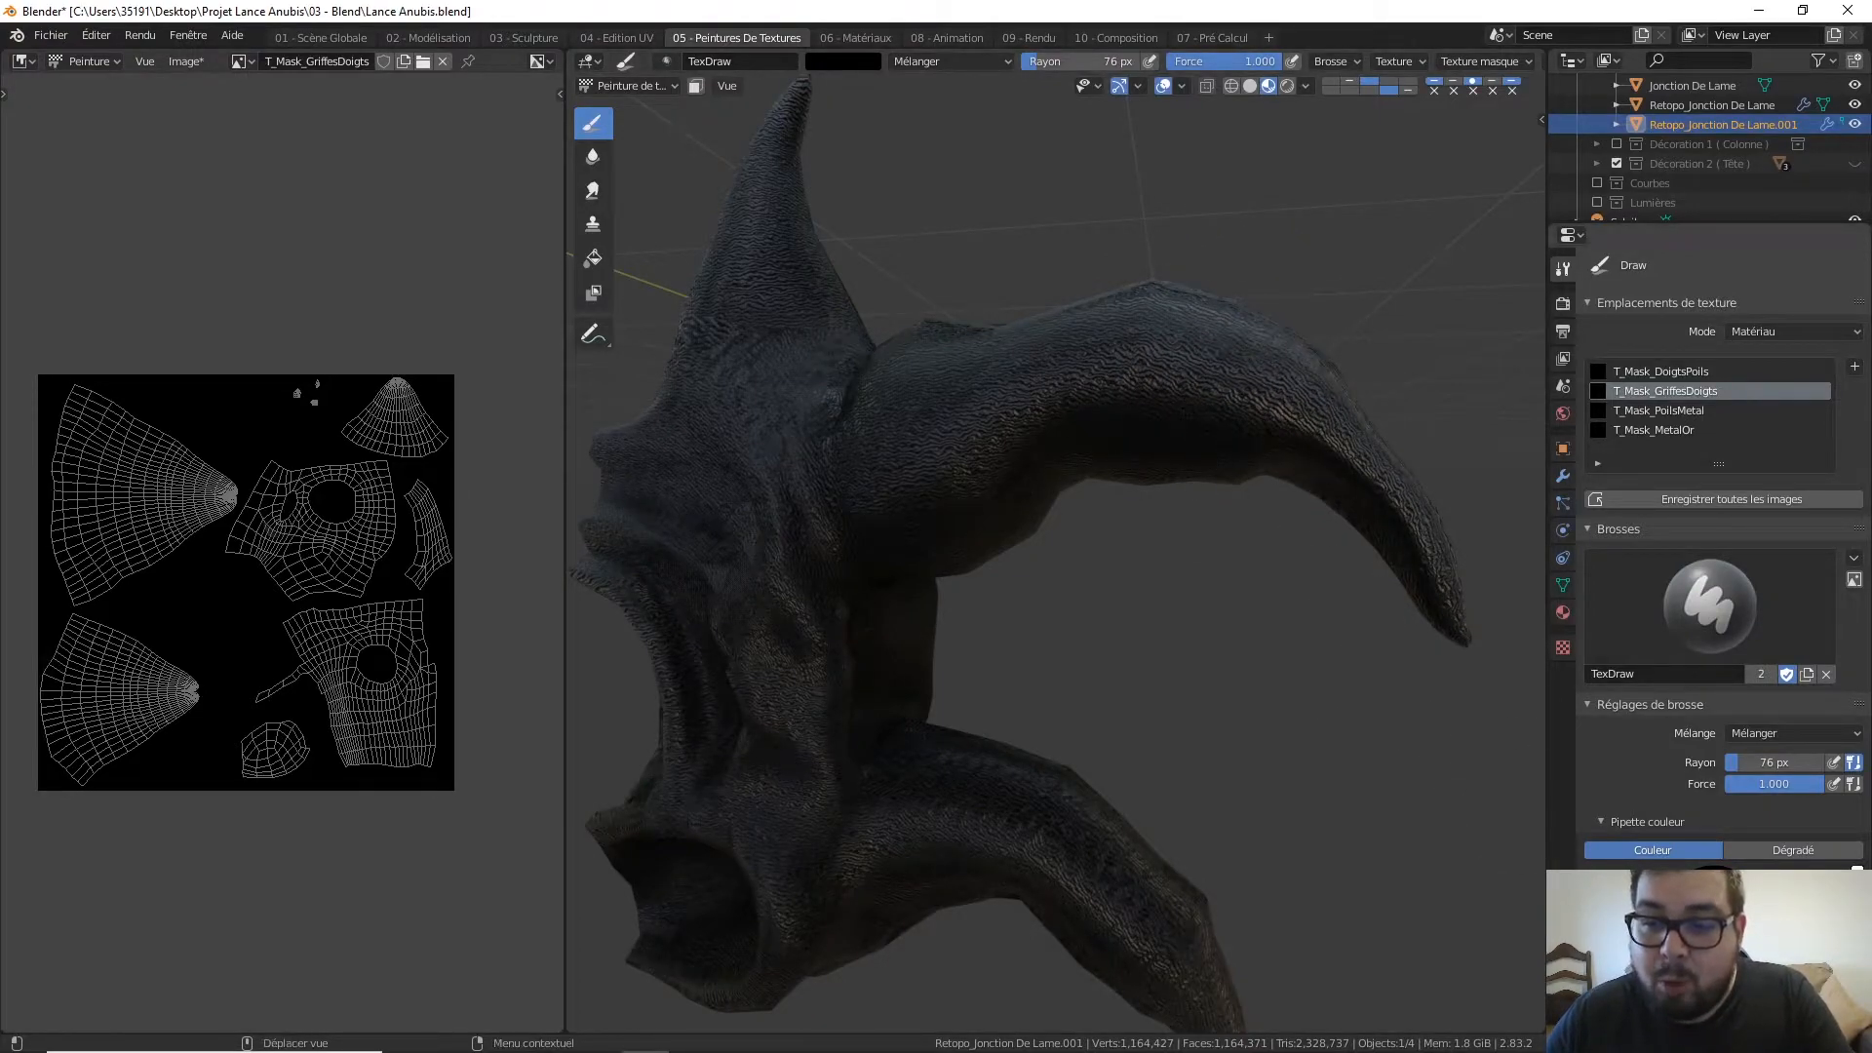
{"action": "left_click", "coordinate": [1643, 978]}
{"action": "left_click_drag", "start_coordinate": [1682, 825], "coordinate": [1690, 624]}
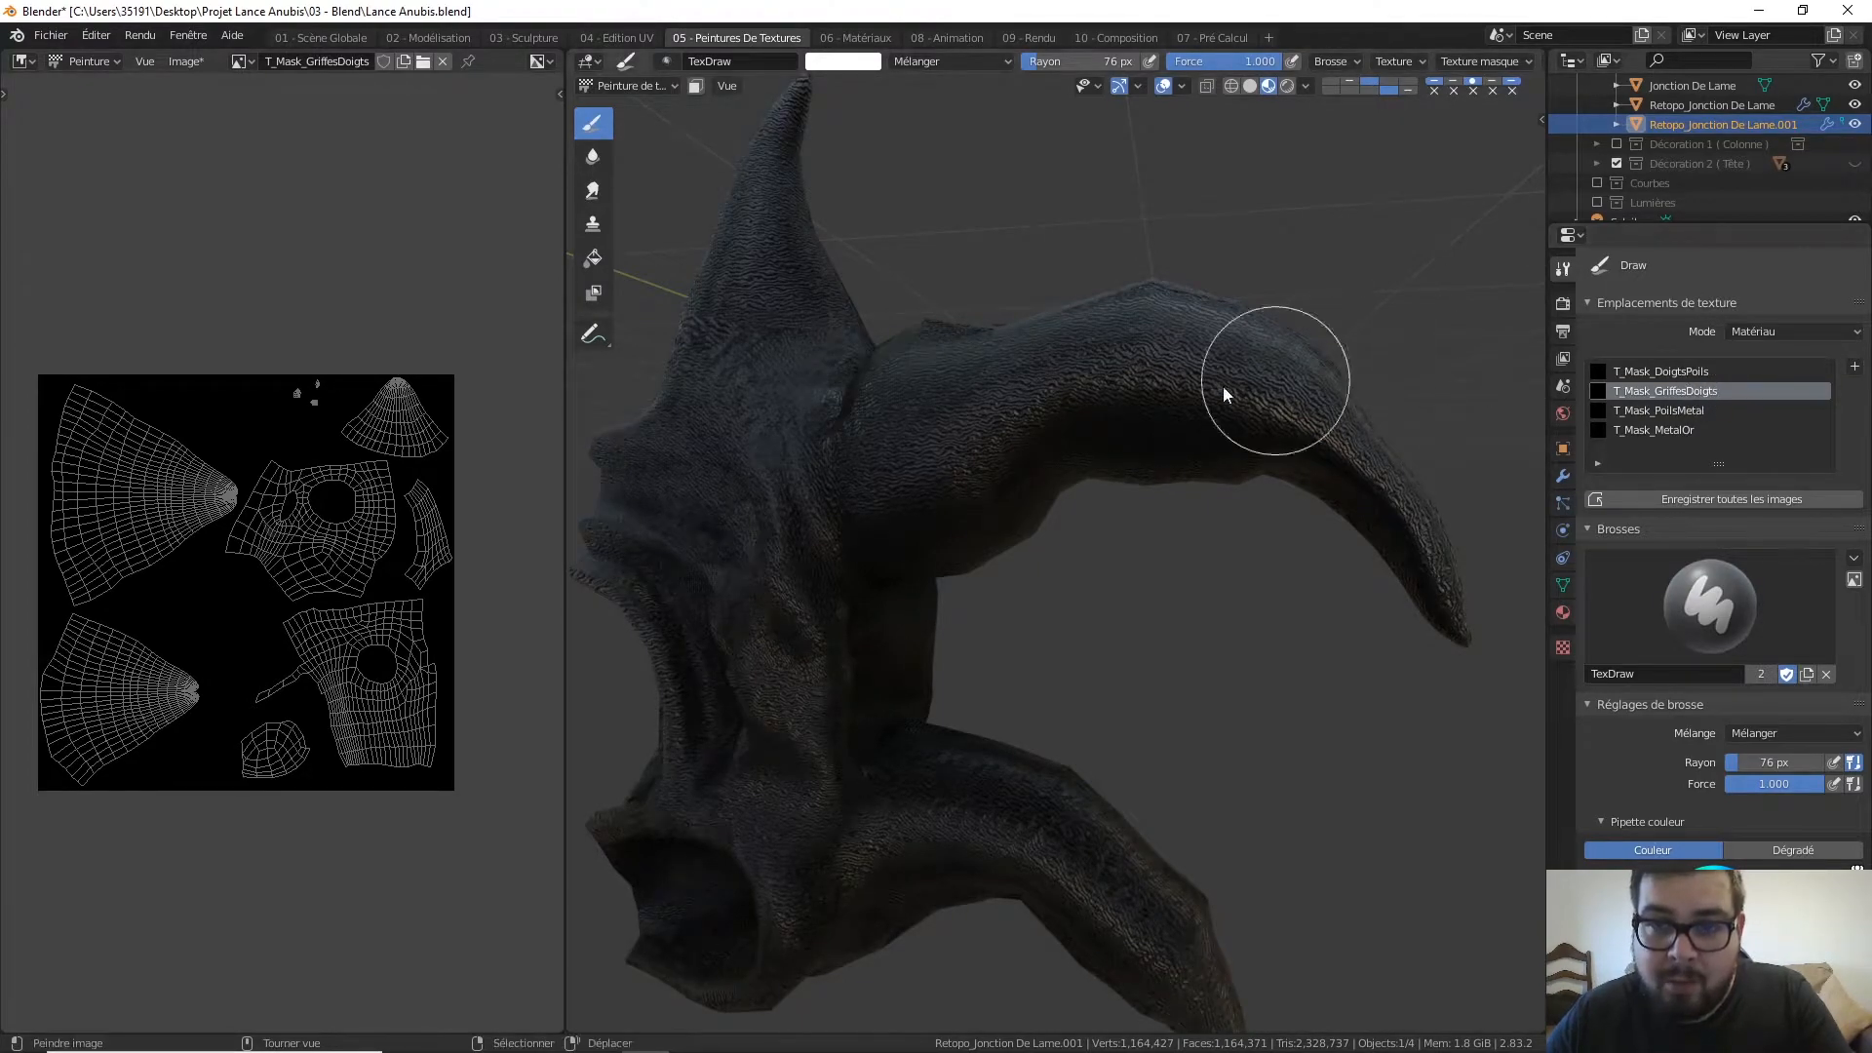
Paint a white mask band across the front of the upper finger above the claw, refining it with a 41 px brush
{"action": "left_click_drag", "start_coordinate": [1237, 322], "coordinate": [1180, 493]}
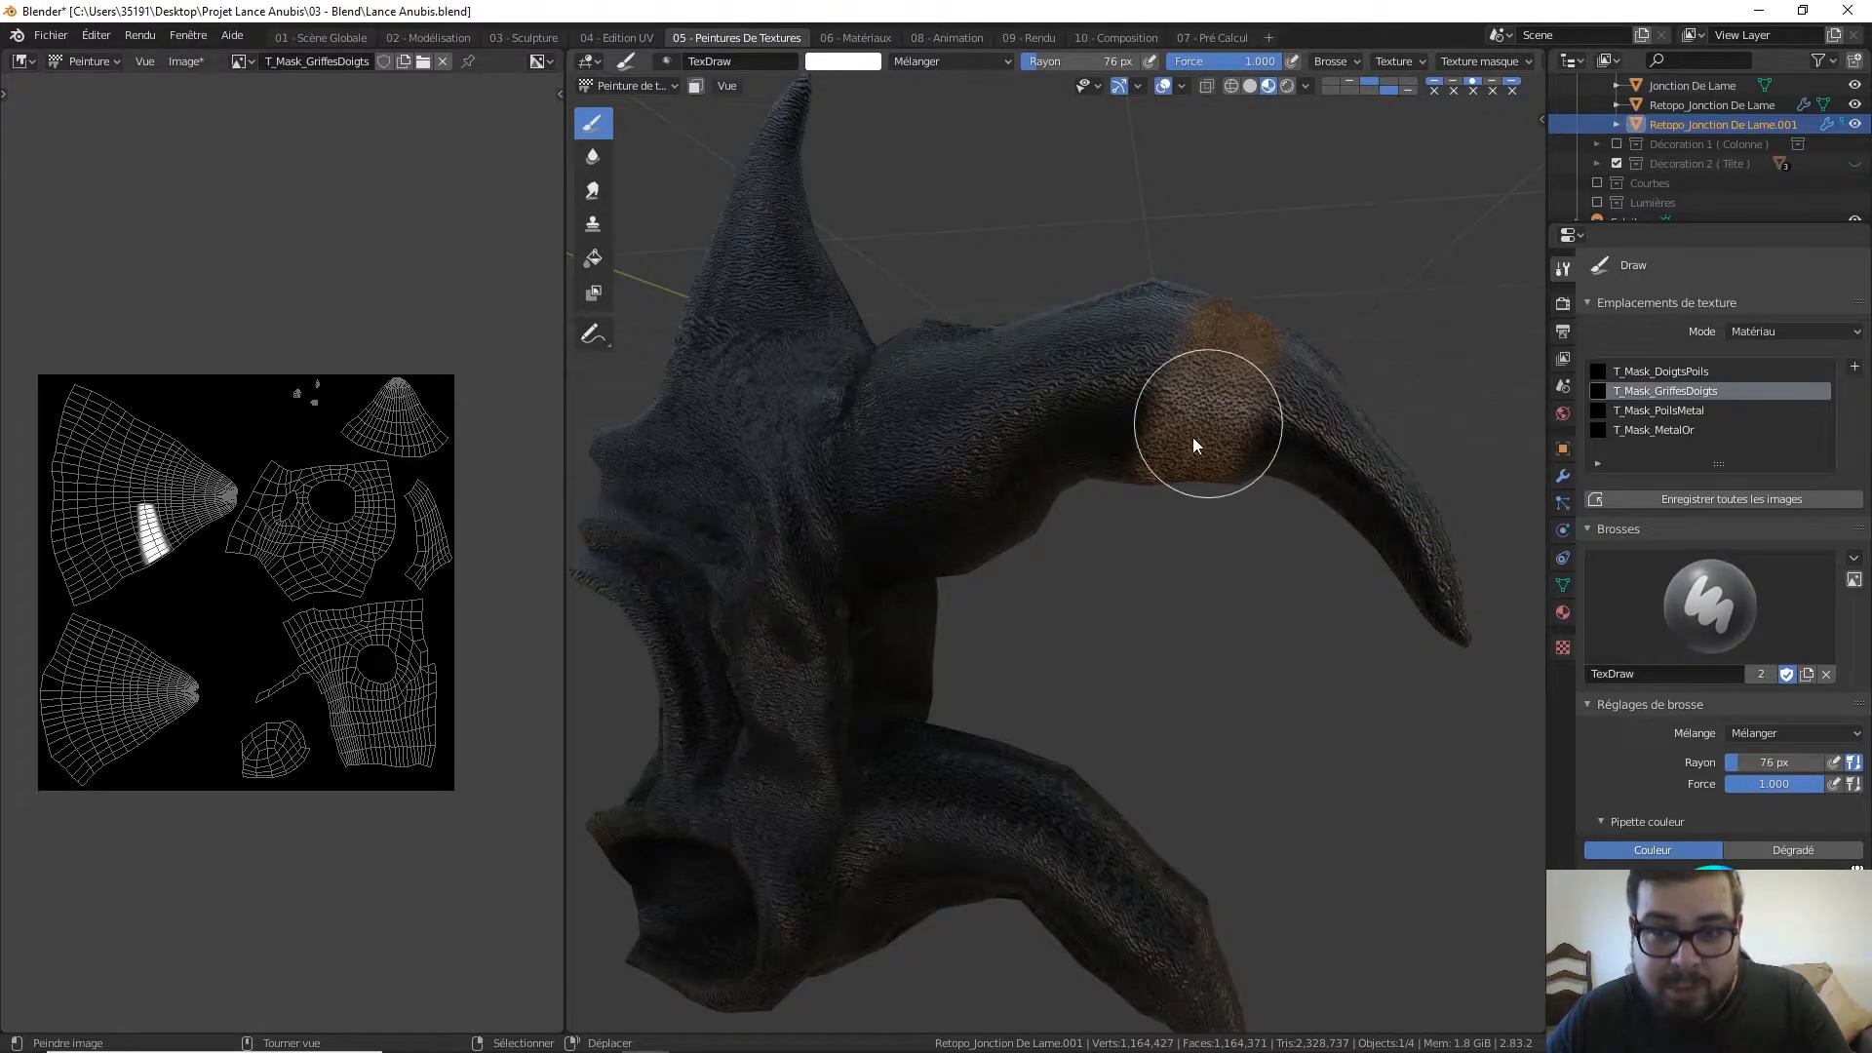
{"action": "mouse_move", "coordinate": [1244, 363]}
{"action": "middle_mouse_down"}
{"action": "mouse_move", "coordinate": [1295, 401]}
{"action": "mouse_move", "coordinate": [1160, 353]}
{"action": "mouse_move", "coordinate": [1144, 373]}
{"action": "mouse_move", "coordinate": [1192, 320]}
{"action": "mouse_move", "coordinate": [1074, 335]}
{"action": "middle_mouse_up"}
{"action": "key", "text": "f"}
{"action": "left_click", "coordinate": [1248, 365]}
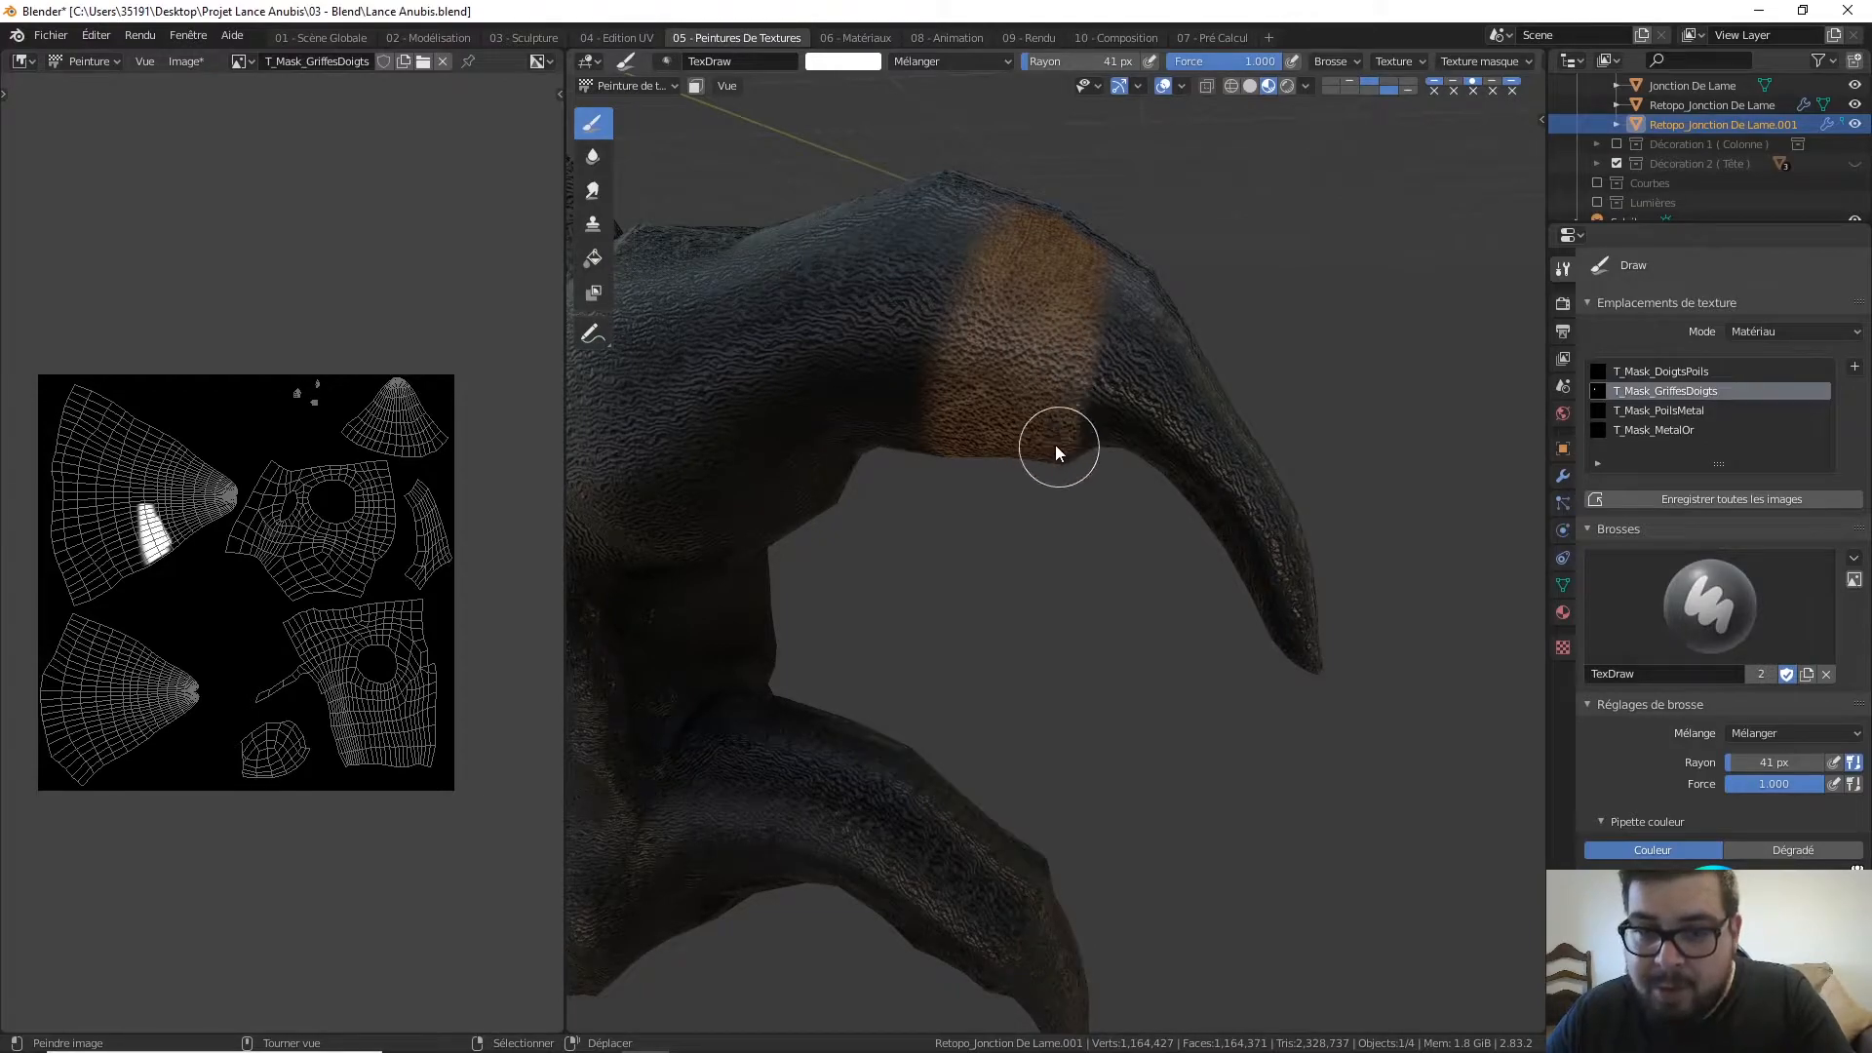
{"action": "middle_click_drag", "start_coordinate": [1090, 273], "coordinate": [1055, 384]}
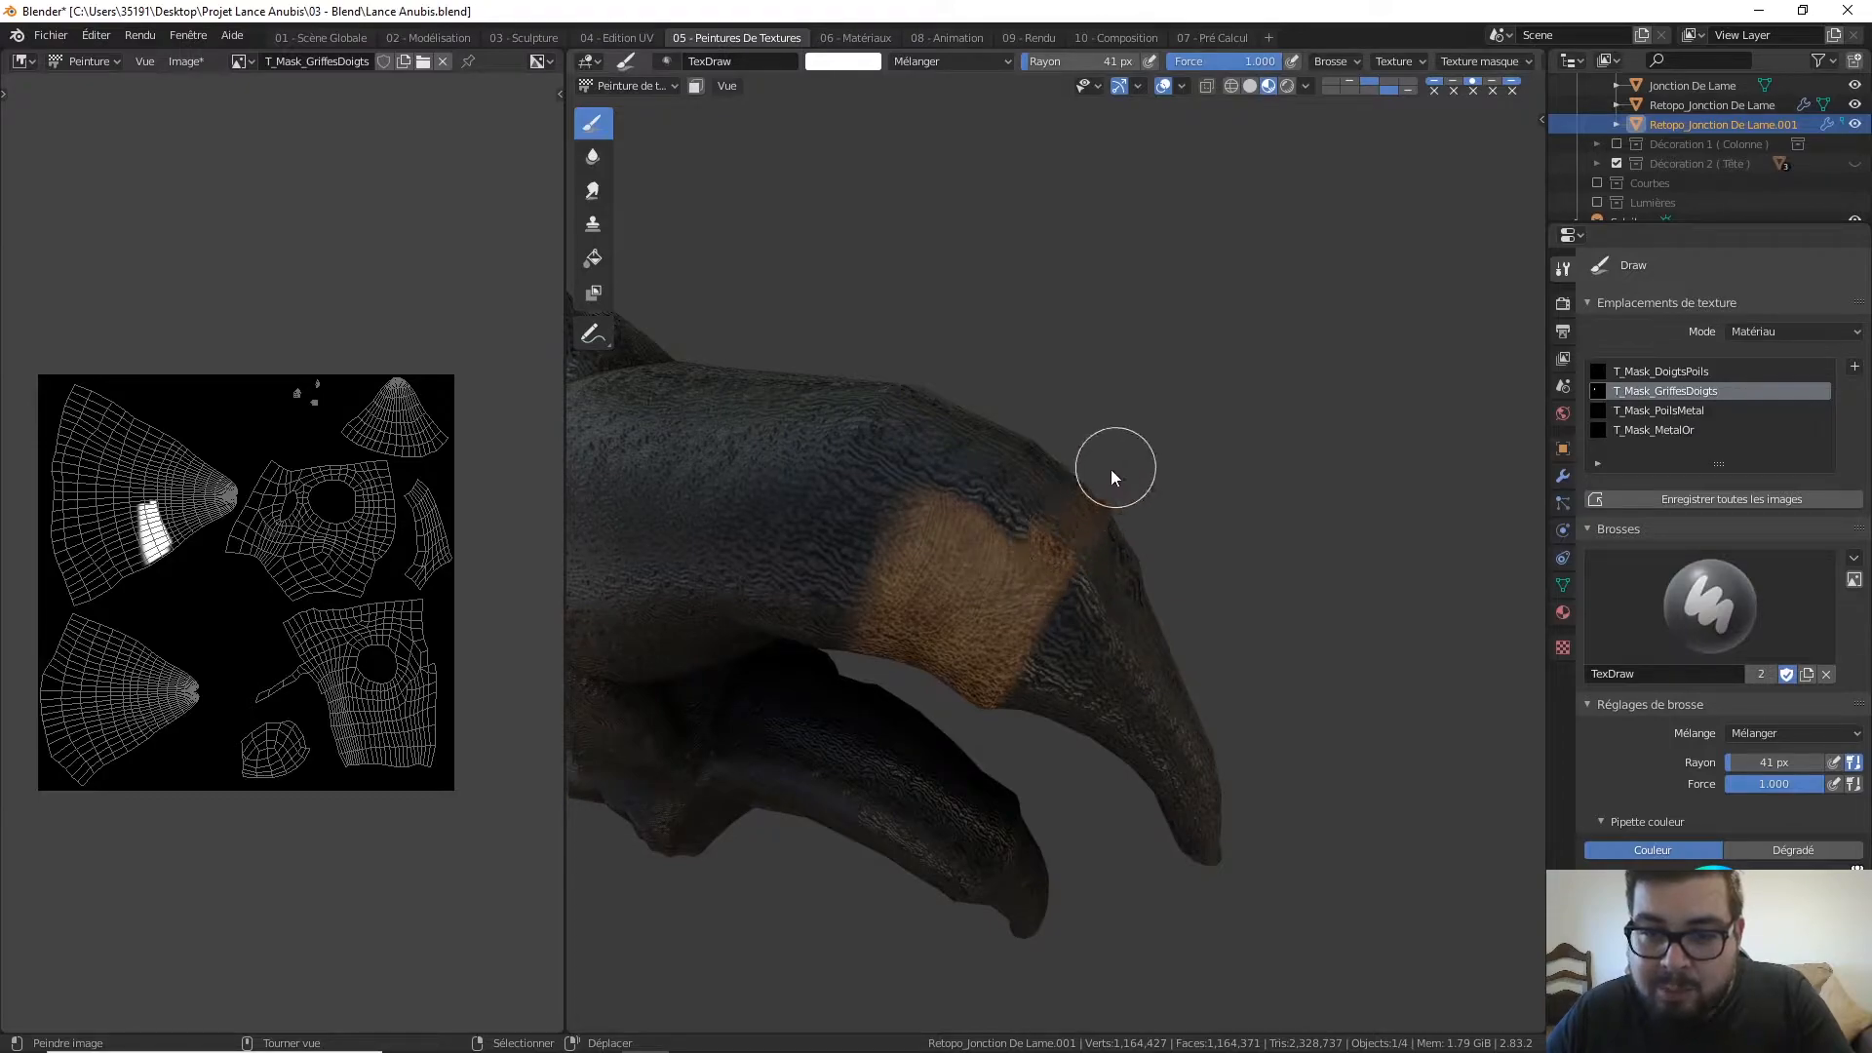
{"action": "left_click", "coordinate": [1002, 537]}
Continue the band around the outer side of the upper finger with a 23 px brush
{"action": "middle_click_drag", "start_coordinate": [1011, 460], "coordinate": [905, 670]}
{"action": "mouse_move", "coordinate": [1049, 539]}
{"action": "middle_mouse_down"}
{"action": "mouse_move", "coordinate": [928, 516]}
{"action": "mouse_move", "coordinate": [846, 472]}
{"action": "mouse_move", "coordinate": [882, 382]}
{"action": "mouse_move", "coordinate": [919, 514]}
{"action": "mouse_move", "coordinate": [857, 459]}
{"action": "mouse_move", "coordinate": [911, 535]}
{"action": "mouse_move", "coordinate": [911, 422]}
{"action": "mouse_move", "coordinate": [1078, 468]}
{"action": "mouse_move", "coordinate": [997, 468]}
{"action": "middle_mouse_up"}
{"action": "key", "text": "f"}
{"action": "left_click", "coordinate": [904, 477]}
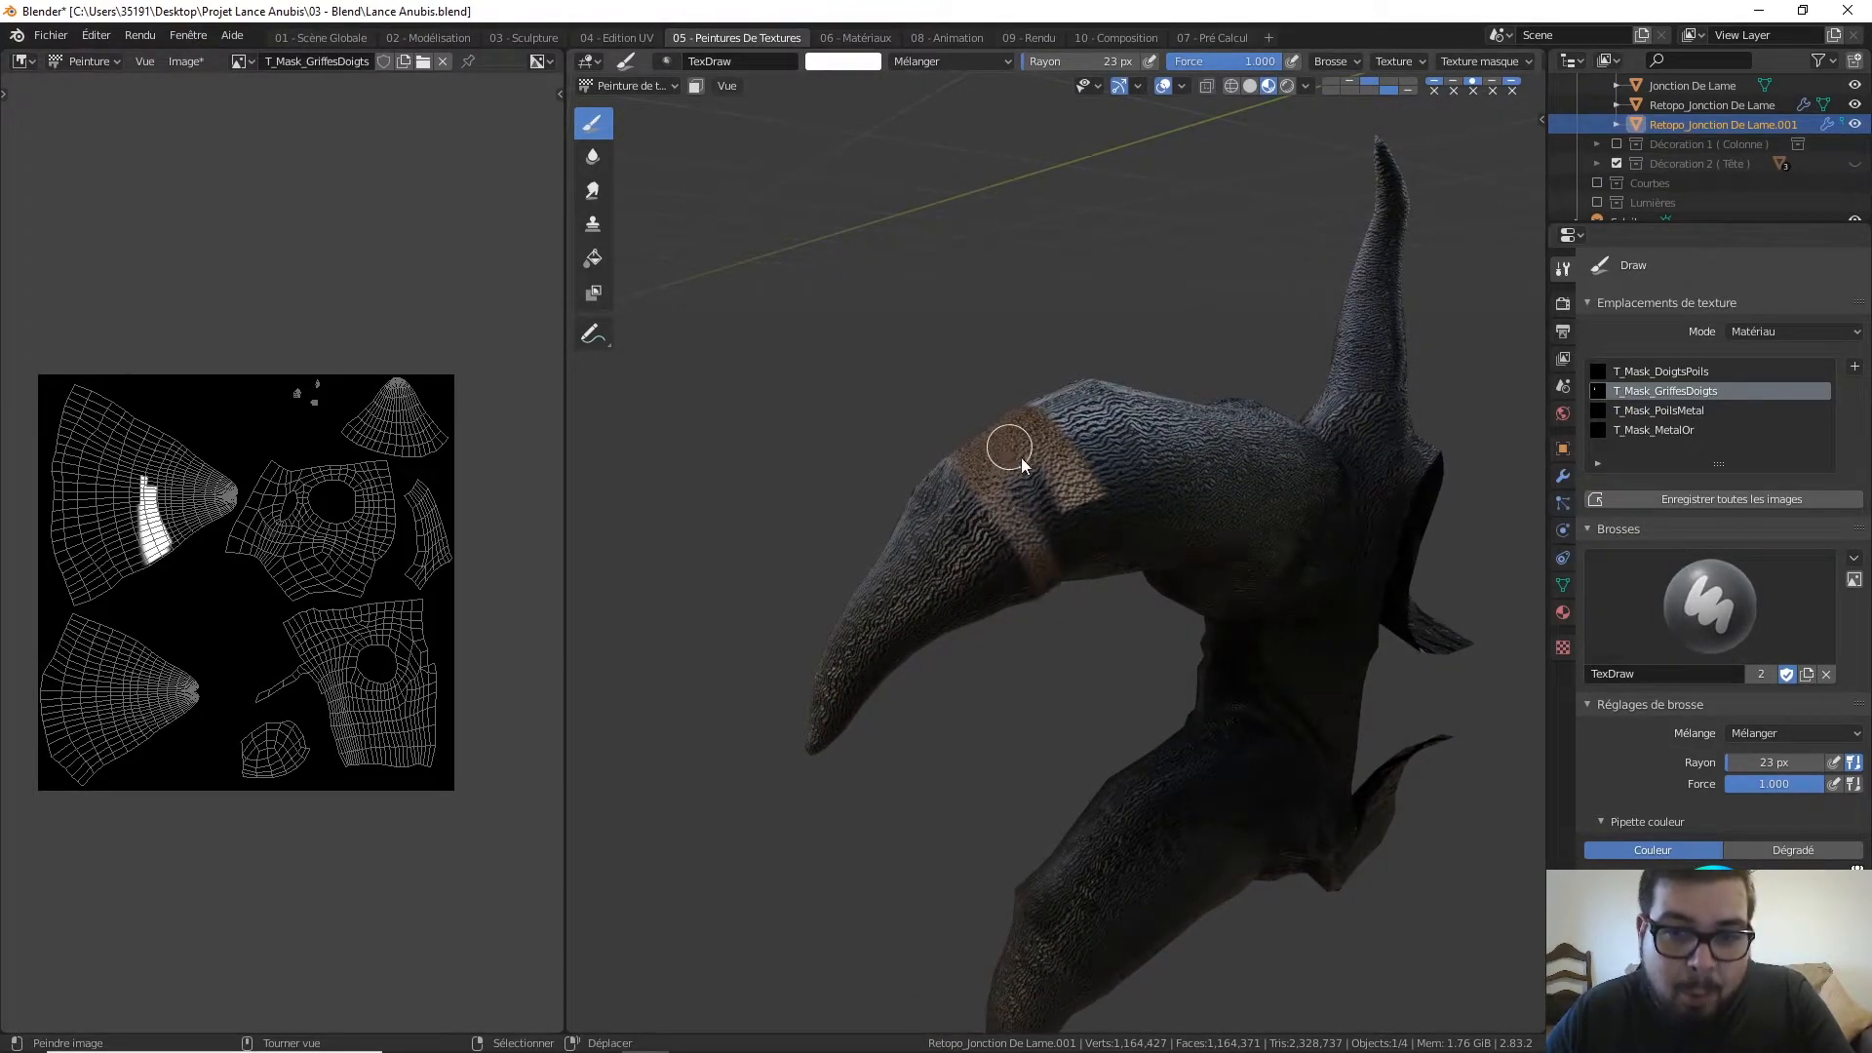
{"action": "middle_click_drag", "start_coordinate": [1069, 513], "coordinate": [1014, 504]}
{"action": "middle_click_drag", "start_coordinate": [1045, 577], "coordinate": [1027, 491]}
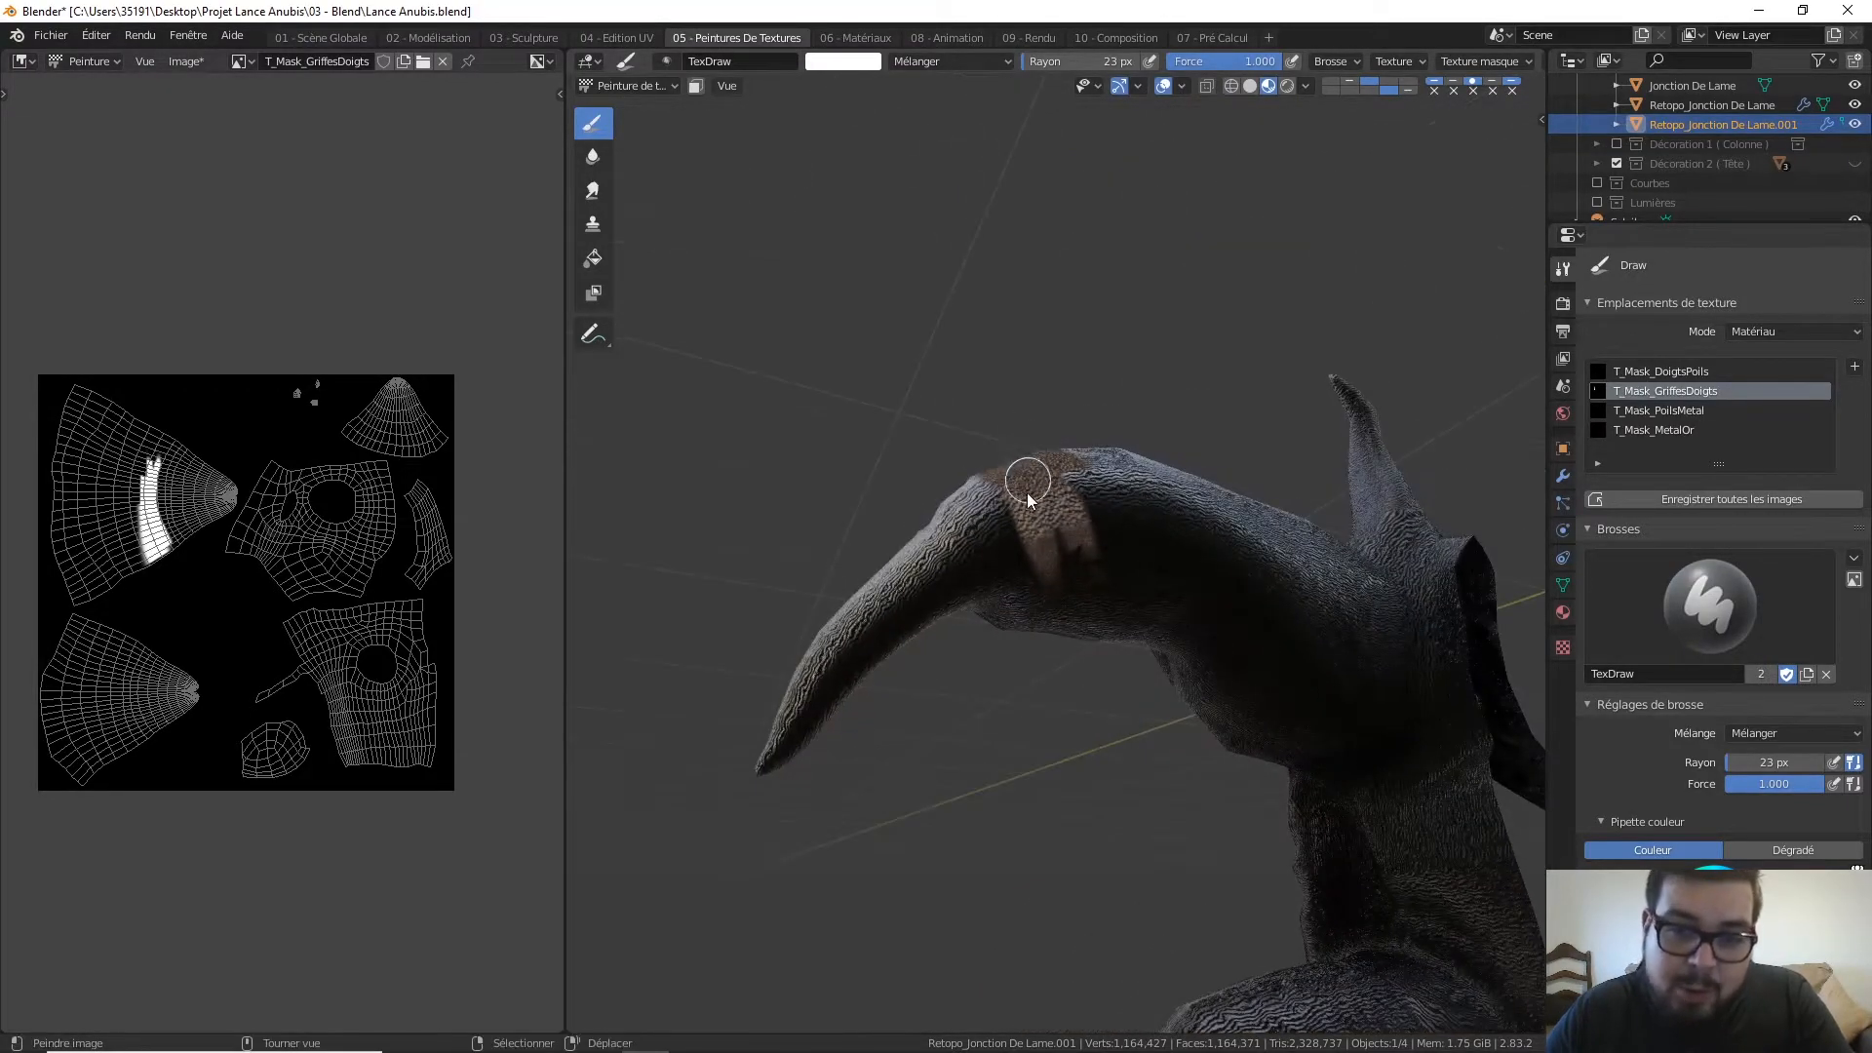
Complete the white band across the underside of the upper finger, following the edge of the claw
{"action": "middle_click_drag", "start_coordinate": [1042, 579], "coordinate": [1055, 532]}
{"action": "left_click_drag", "start_coordinate": [992, 625], "coordinate": [1031, 559]}
{"action": "mouse_move", "coordinate": [1036, 575]}
{"action": "middle_mouse_down"}
{"action": "mouse_move", "coordinate": [1091, 506]}
{"action": "mouse_move", "coordinate": [1069, 566]}
{"action": "middle_mouse_up"}
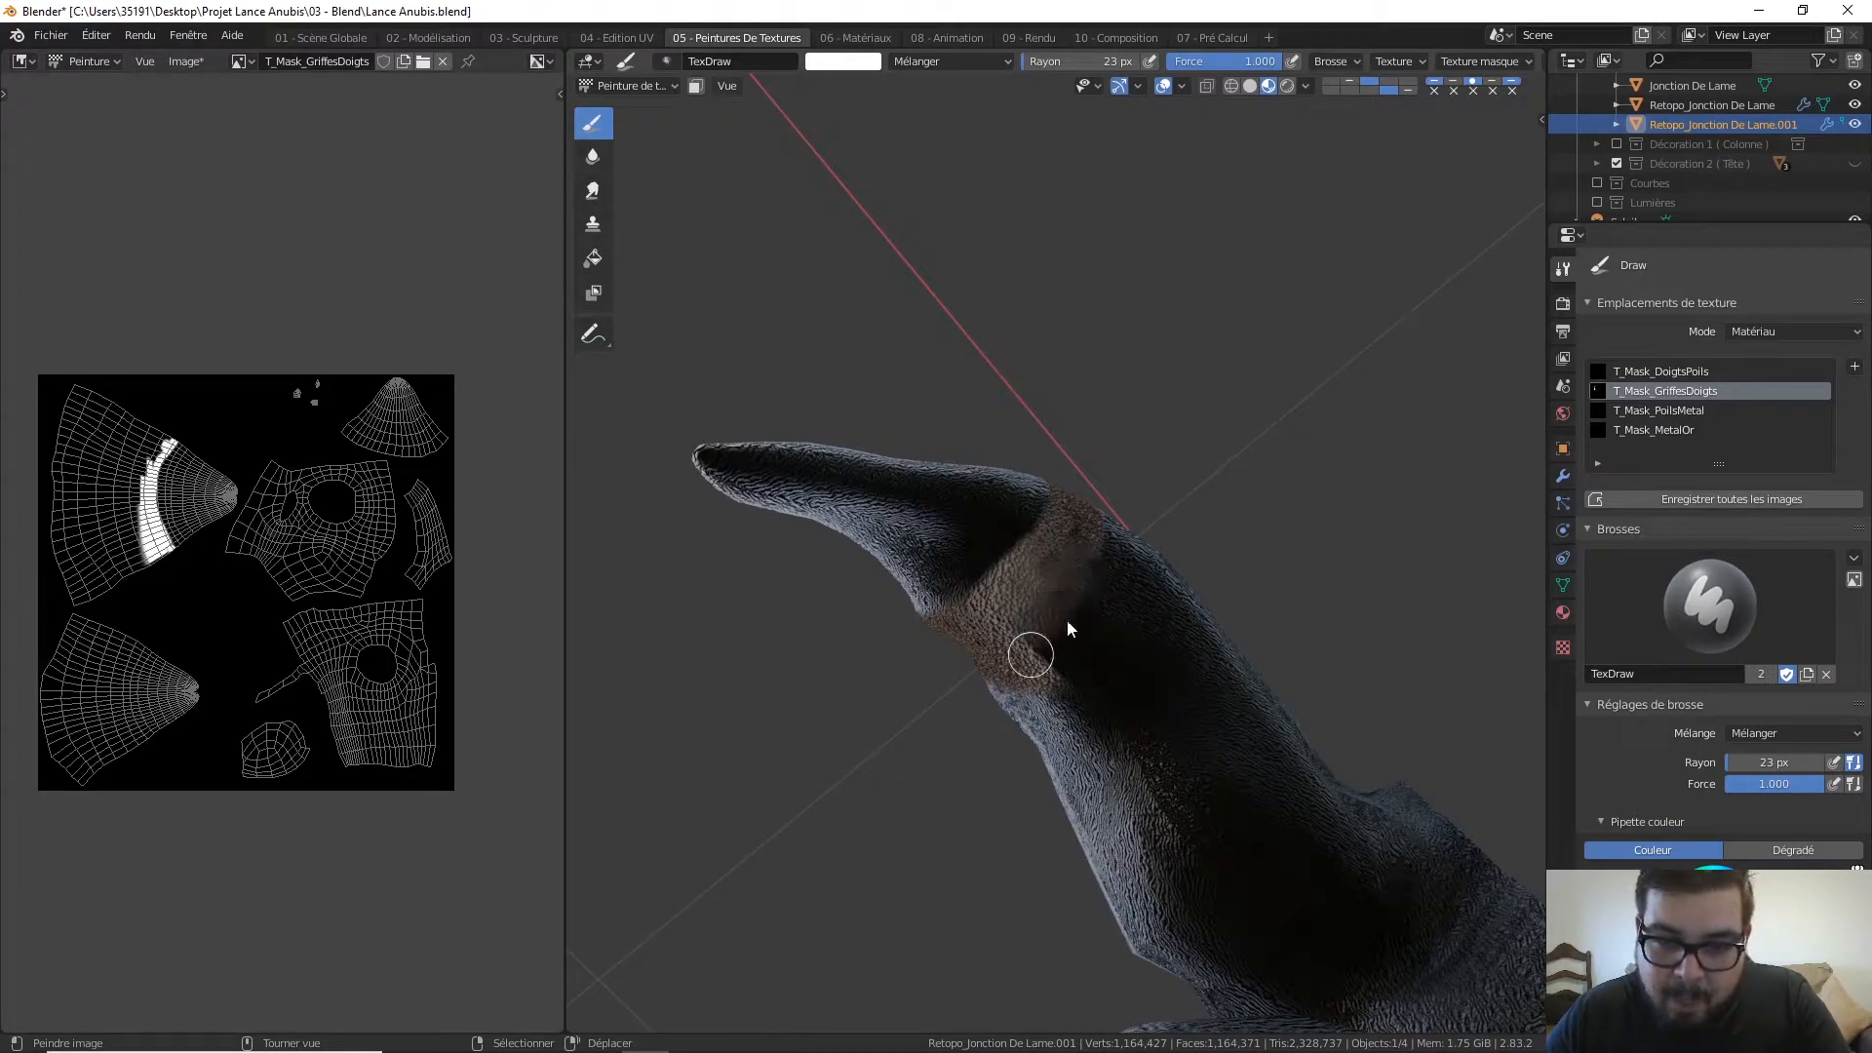
{"action": "left_click_drag", "start_coordinate": [1055, 648], "coordinate": [1044, 542]}
{"action": "middle_click_drag", "start_coordinate": [1062, 542], "coordinate": [1039, 587]}
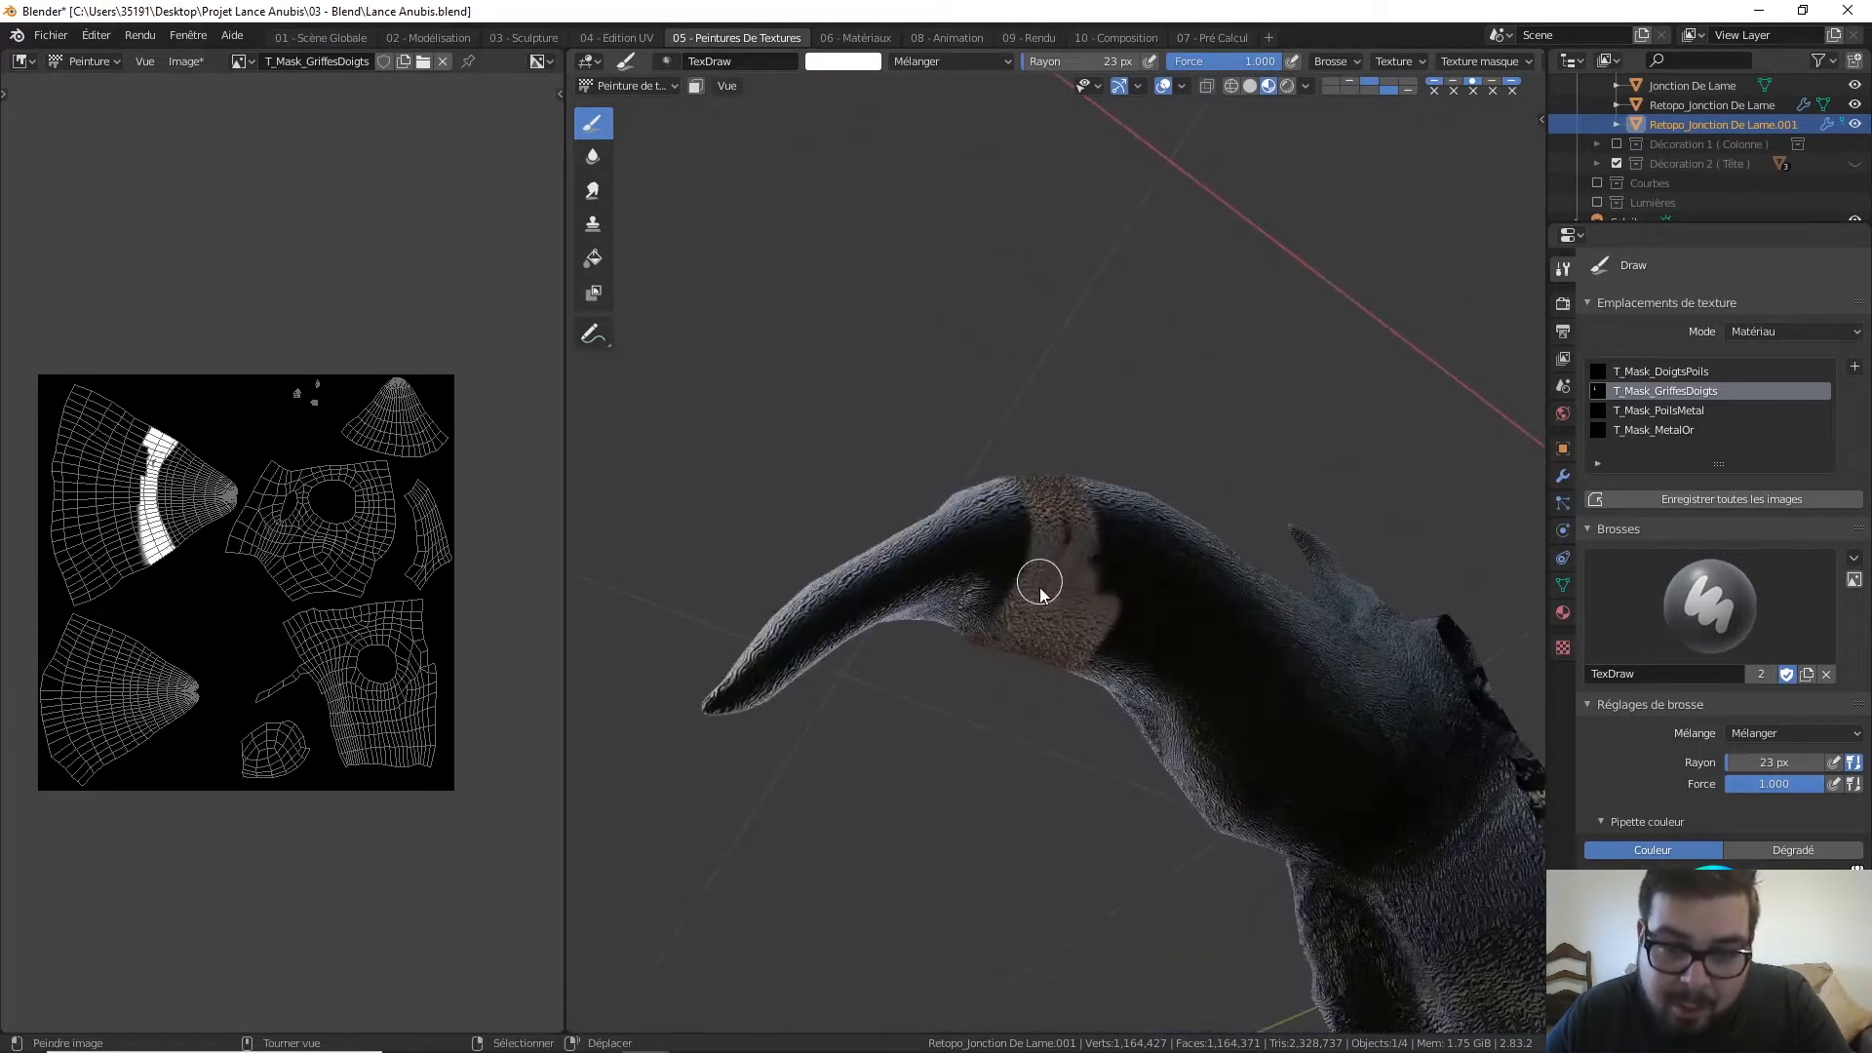
{"action": "middle_click_drag", "start_coordinate": [1048, 503], "coordinate": [1051, 546]}
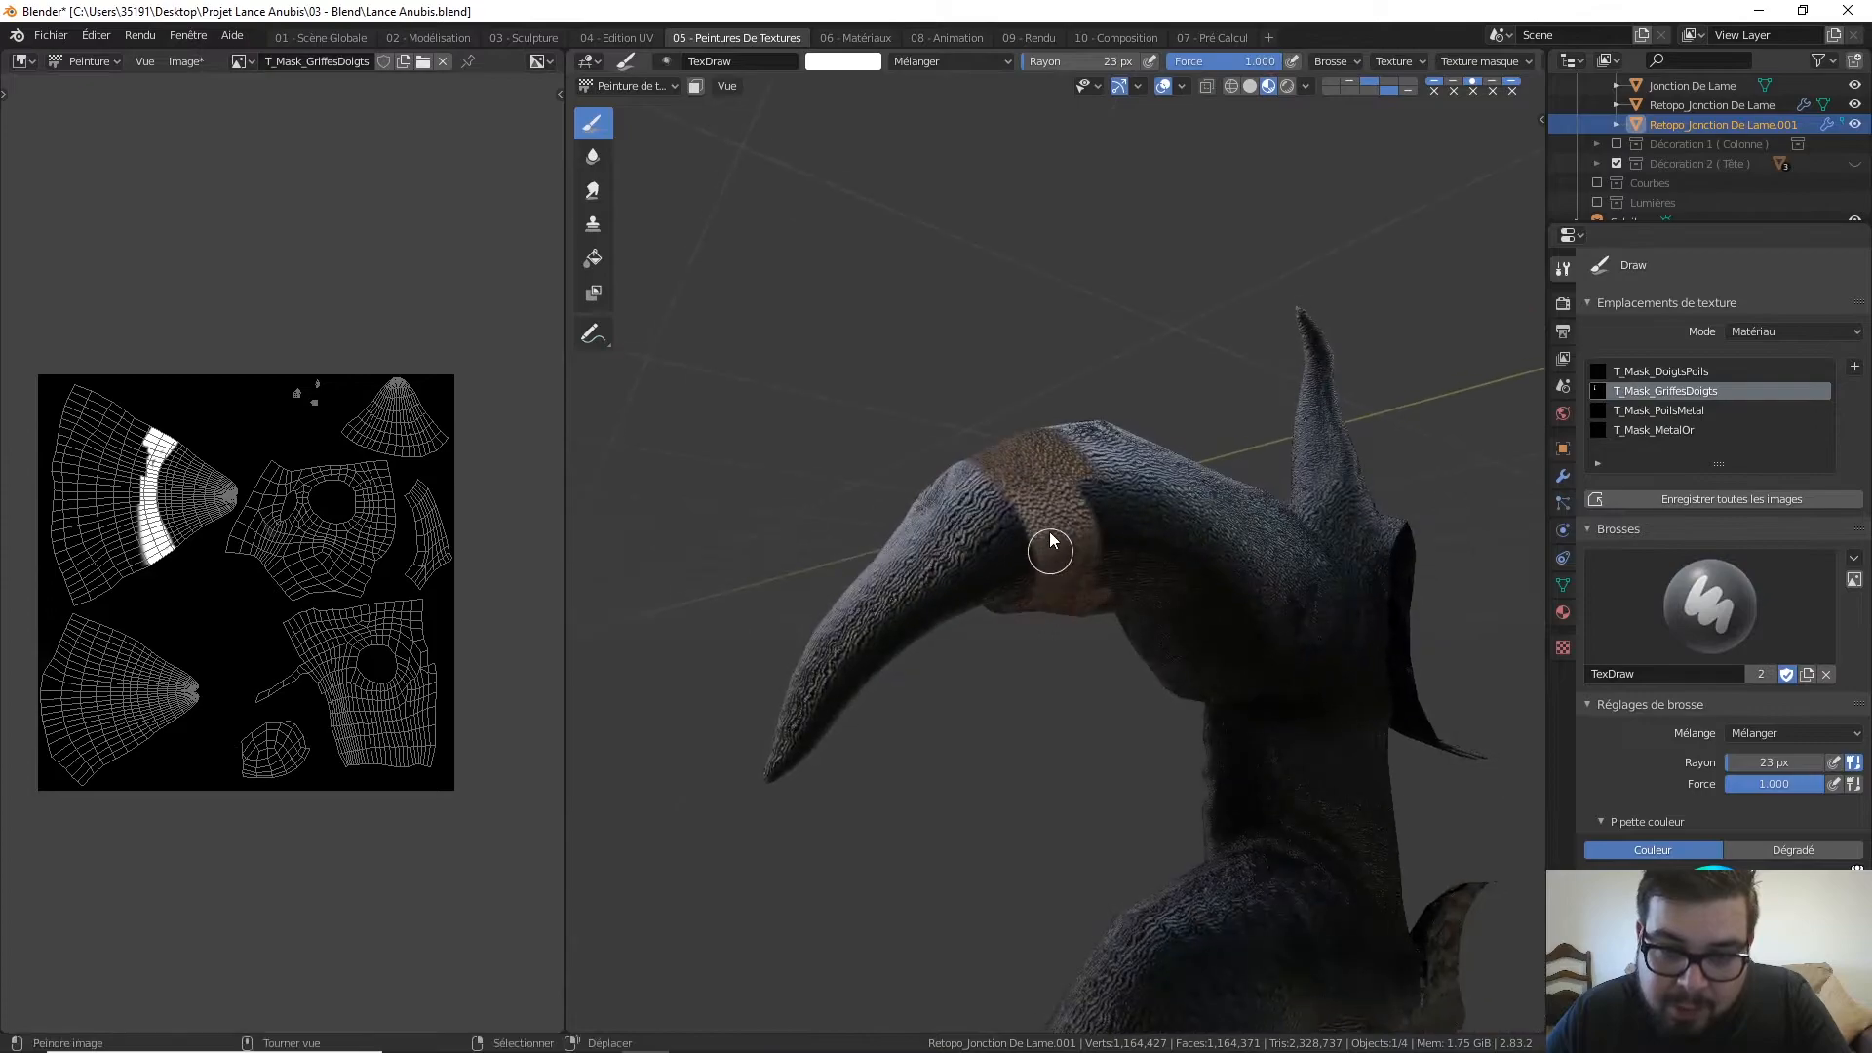
{"action": "middle_click_drag", "start_coordinate": [1019, 444], "coordinate": [1077, 439]}
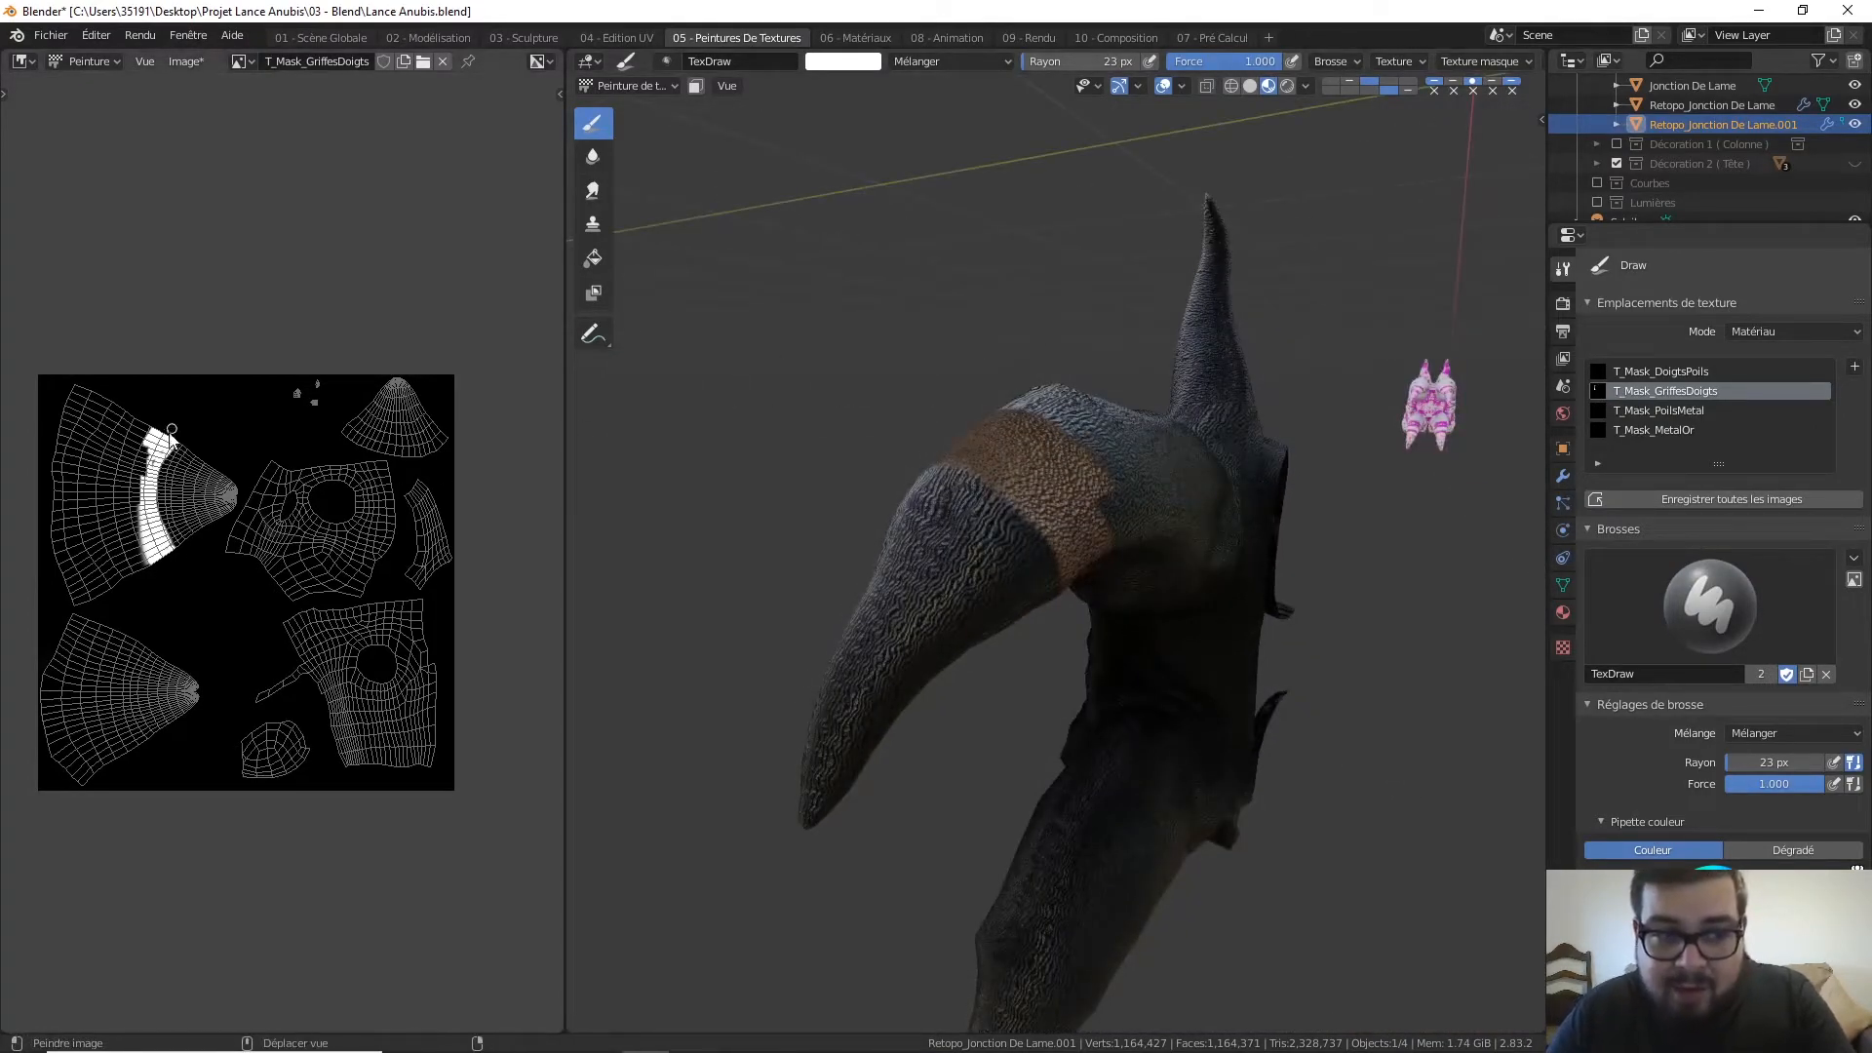
Widen the white band on the upper finger's UV island in the 2D mask image with a 70 px brush
{"action": "middle_click_drag", "start_coordinate": [169, 450], "coordinate": [237, 371], "text": "ctrl"}
{"action": "middle_click_drag", "start_coordinate": [237, 371], "coordinate": [448, 462]}
{"action": "middle_click_drag", "start_coordinate": [310, 431], "coordinate": [195, 452], "text": "ctrl"}
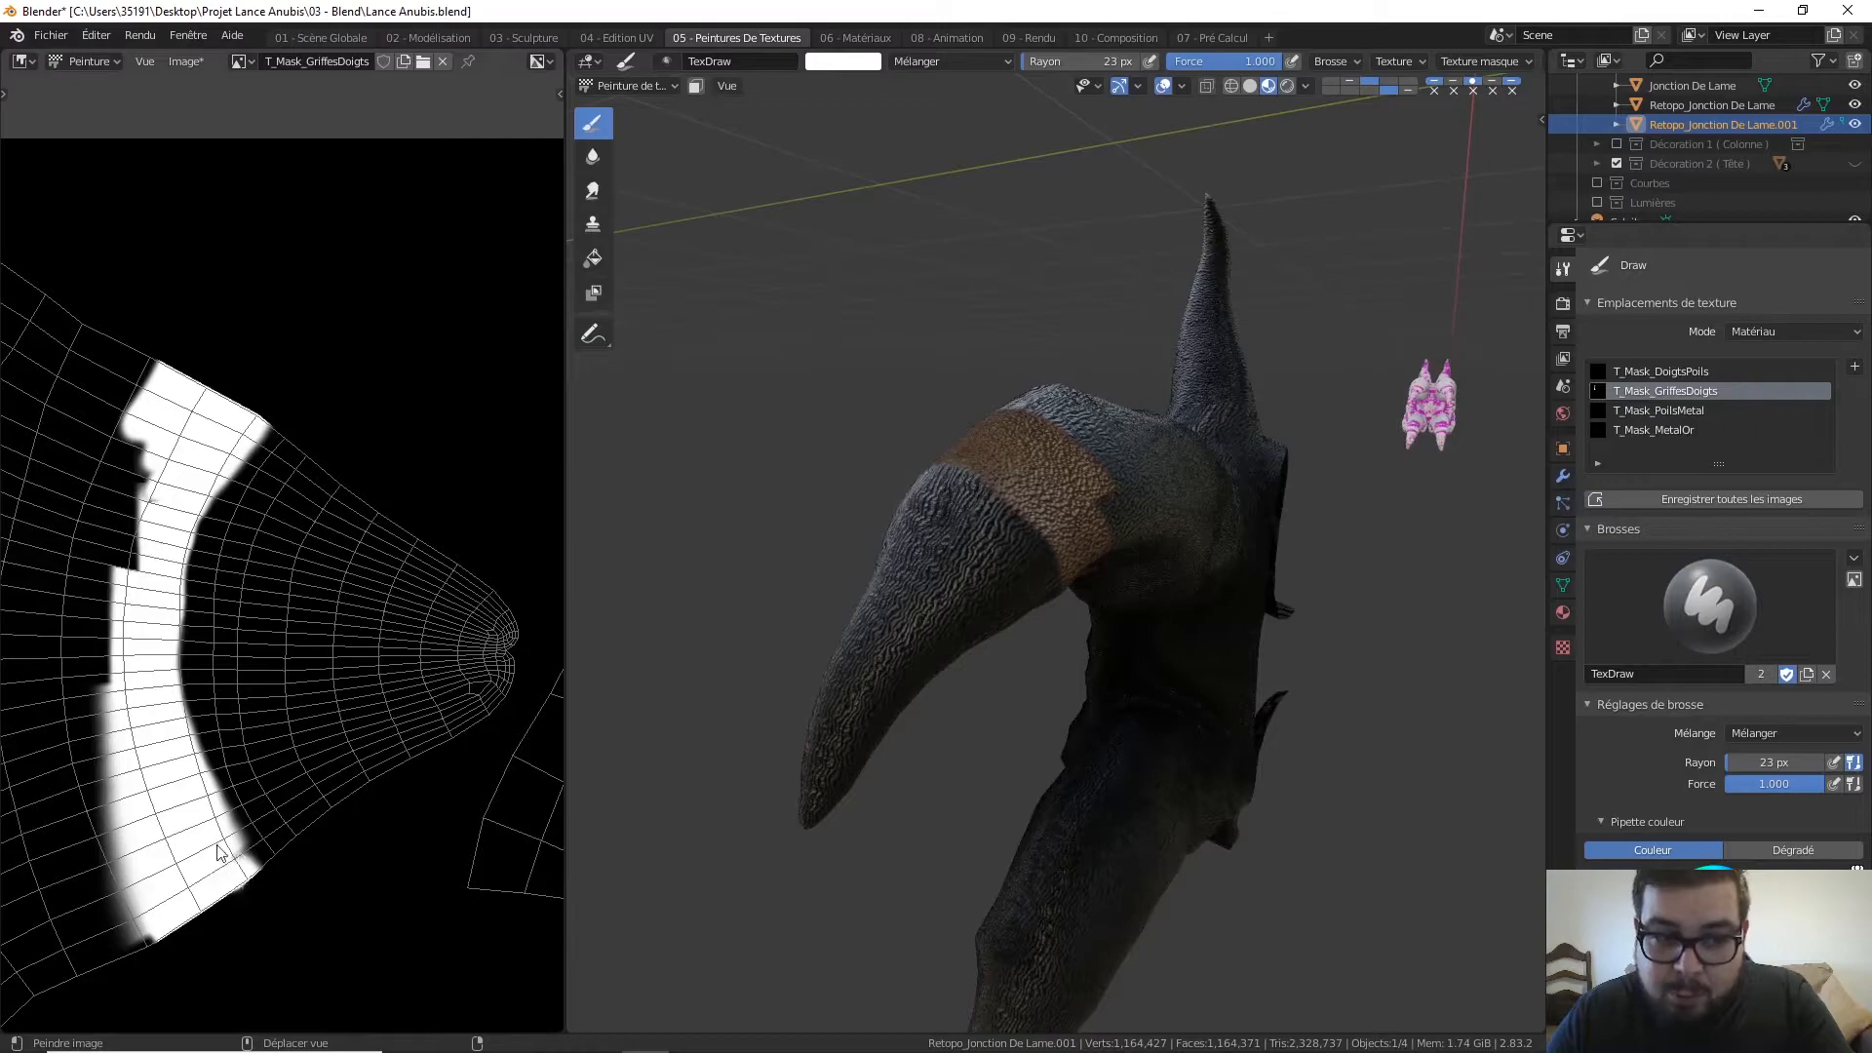
{"action": "middle_click_drag", "start_coordinate": [167, 784], "coordinate": [314, 887]}
{"action": "key", "text": "f"}
{"action": "left_click", "coordinate": [349, 829]}
{"action": "mouse_move", "coordinate": [302, 891]}
{"action": "left_mouse_down"}
{"action": "mouse_move", "coordinate": [251, 589]}
{"action": "mouse_move", "coordinate": [312, 360]}
{"action": "mouse_move", "coordinate": [230, 575]}
{"action": "mouse_move", "coordinate": [301, 301]}
{"action": "mouse_move", "coordinate": [193, 565]}
{"action": "mouse_move", "coordinate": [254, 353]}
{"action": "mouse_move", "coordinate": [203, 791]}
{"action": "mouse_move", "coordinate": [234, 614]}
{"action": "left_mouse_up"}
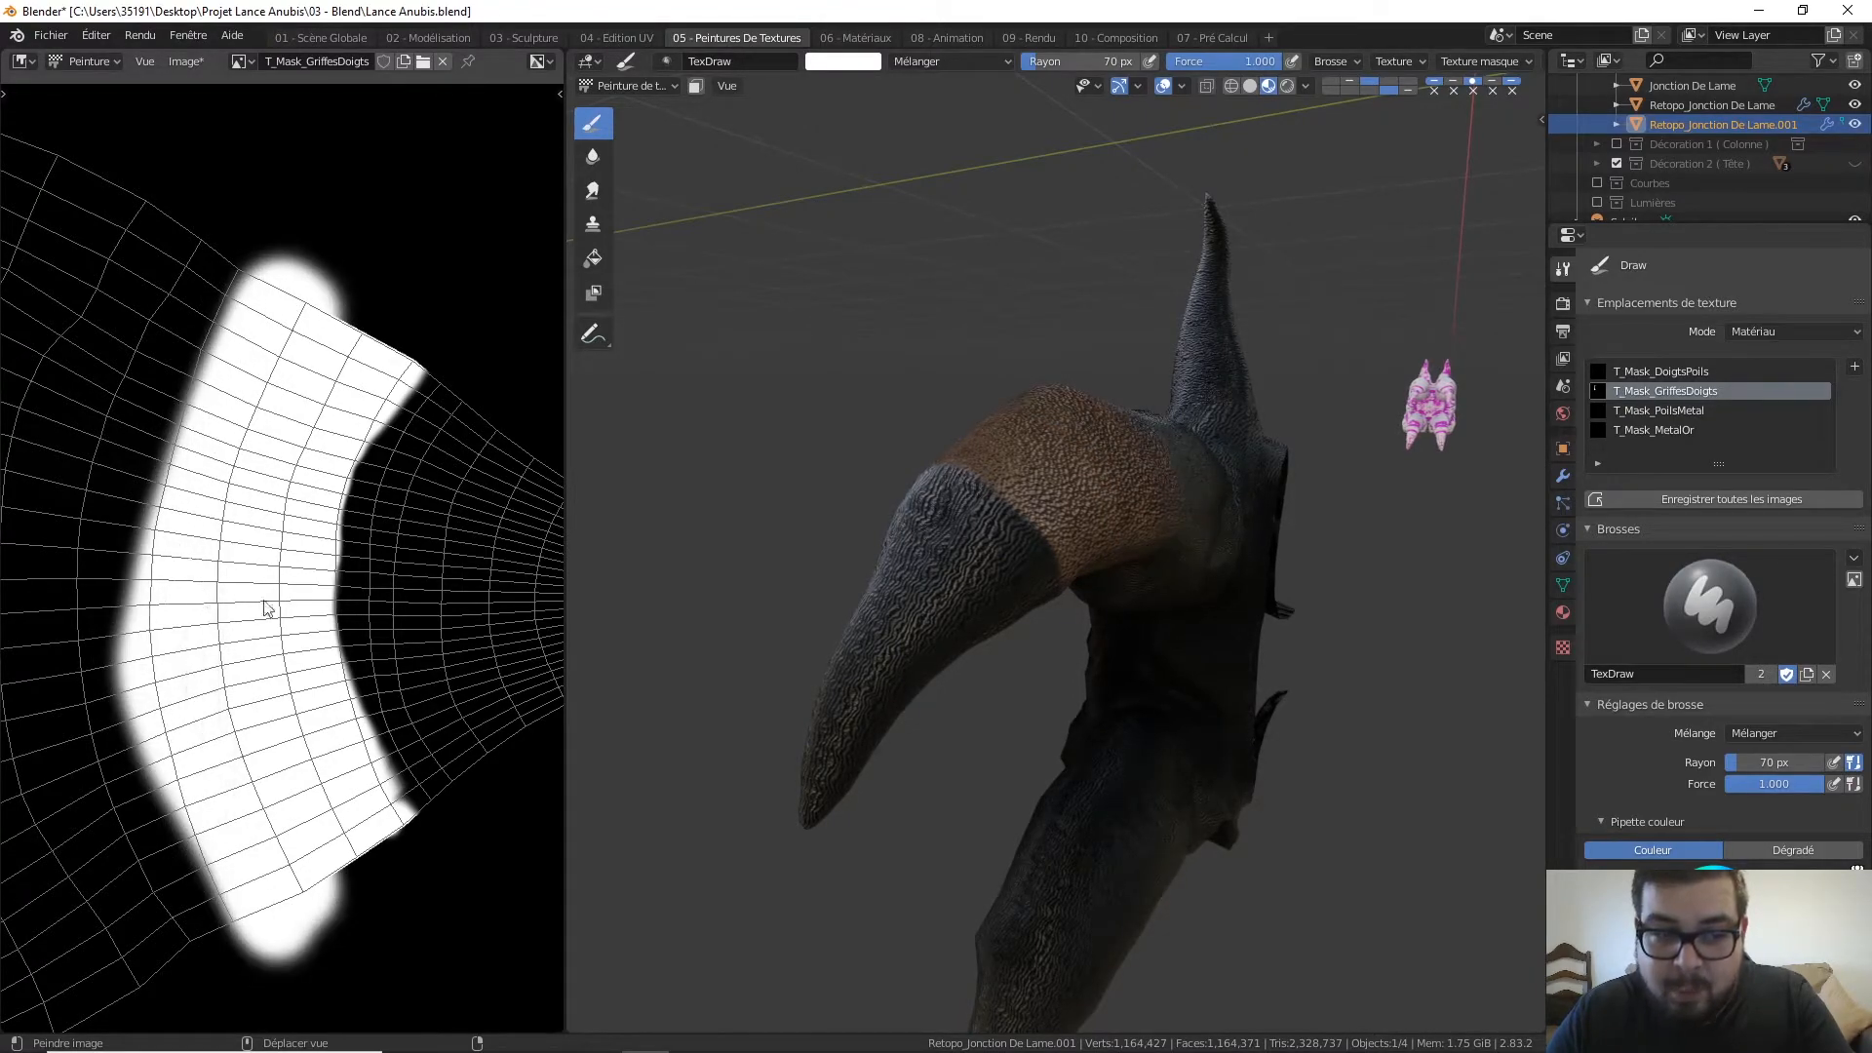
Fill the rest of the finger's UV island with white in the mask image, leaving the claw tip black
{"action": "mouse_move", "coordinate": [1061, 511]}
{"action": "middle_mouse_down"}
{"action": "mouse_move", "coordinate": [994, 716]}
{"action": "mouse_move", "coordinate": [1170, 606]}
{"action": "mouse_move", "coordinate": [1116, 689]}
{"action": "mouse_move", "coordinate": [1150, 598]}
{"action": "mouse_move", "coordinate": [1133, 472]}
{"action": "middle_mouse_up"}
{"action": "scroll", "coordinate": [143, 445], "scroll_direction": "down", "scroll_amount": 3}
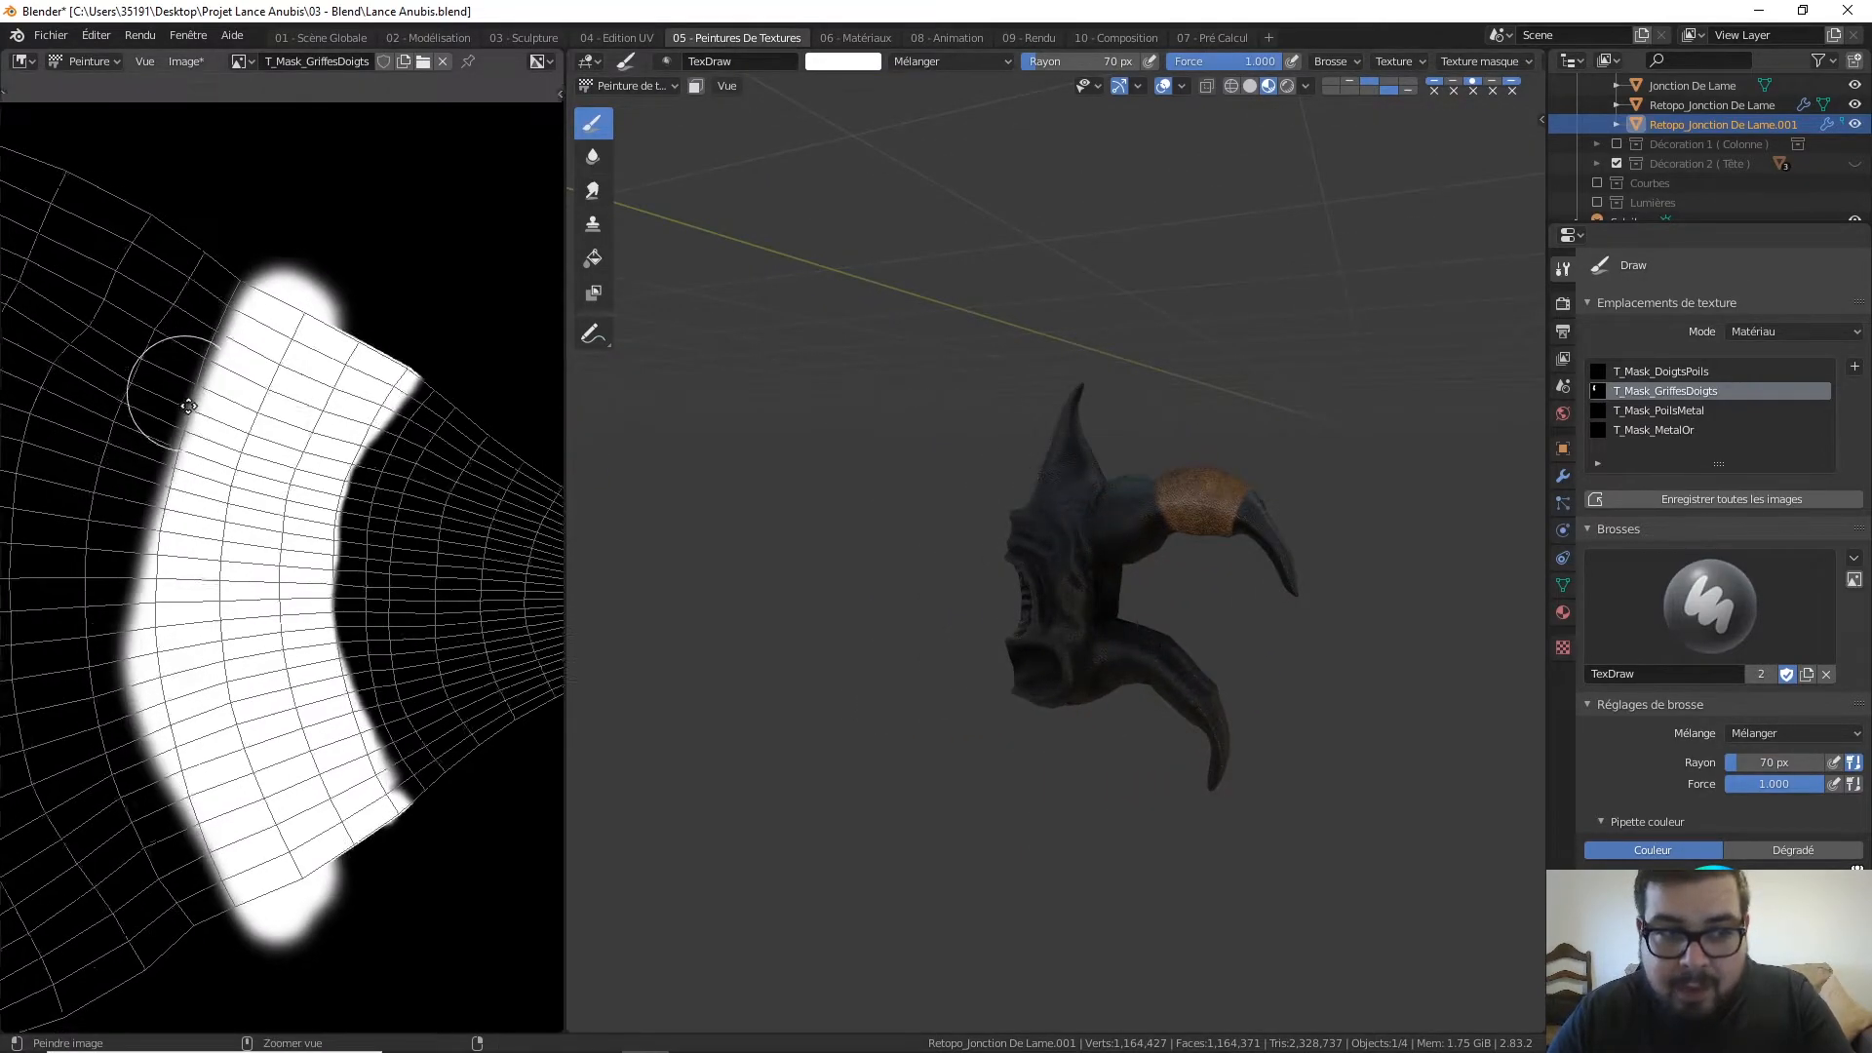
{"action": "middle_click_drag", "start_coordinate": [238, 430], "coordinate": [351, 361]}
{"action": "mouse_move", "coordinate": [328, 413]}
{"action": "left_mouse_down"}
{"action": "mouse_move", "coordinate": [273, 571]}
{"action": "mouse_move", "coordinate": [278, 492]}
{"action": "mouse_move", "coordinate": [288, 542]}
{"action": "left_mouse_up"}
{"action": "mouse_move", "coordinate": [331, 700]}
{"action": "left_mouse_down"}
{"action": "mouse_move", "coordinate": [286, 649]}
{"action": "mouse_move", "coordinate": [285, 717]}
{"action": "mouse_move", "coordinate": [239, 762]}
{"action": "mouse_move", "coordinate": [180, 658]}
{"action": "mouse_move", "coordinate": [171, 531]}
{"action": "mouse_move", "coordinate": [215, 312]}
{"action": "mouse_move", "coordinate": [232, 697]}
{"action": "mouse_move", "coordinate": [284, 408]}
{"action": "left_mouse_up"}
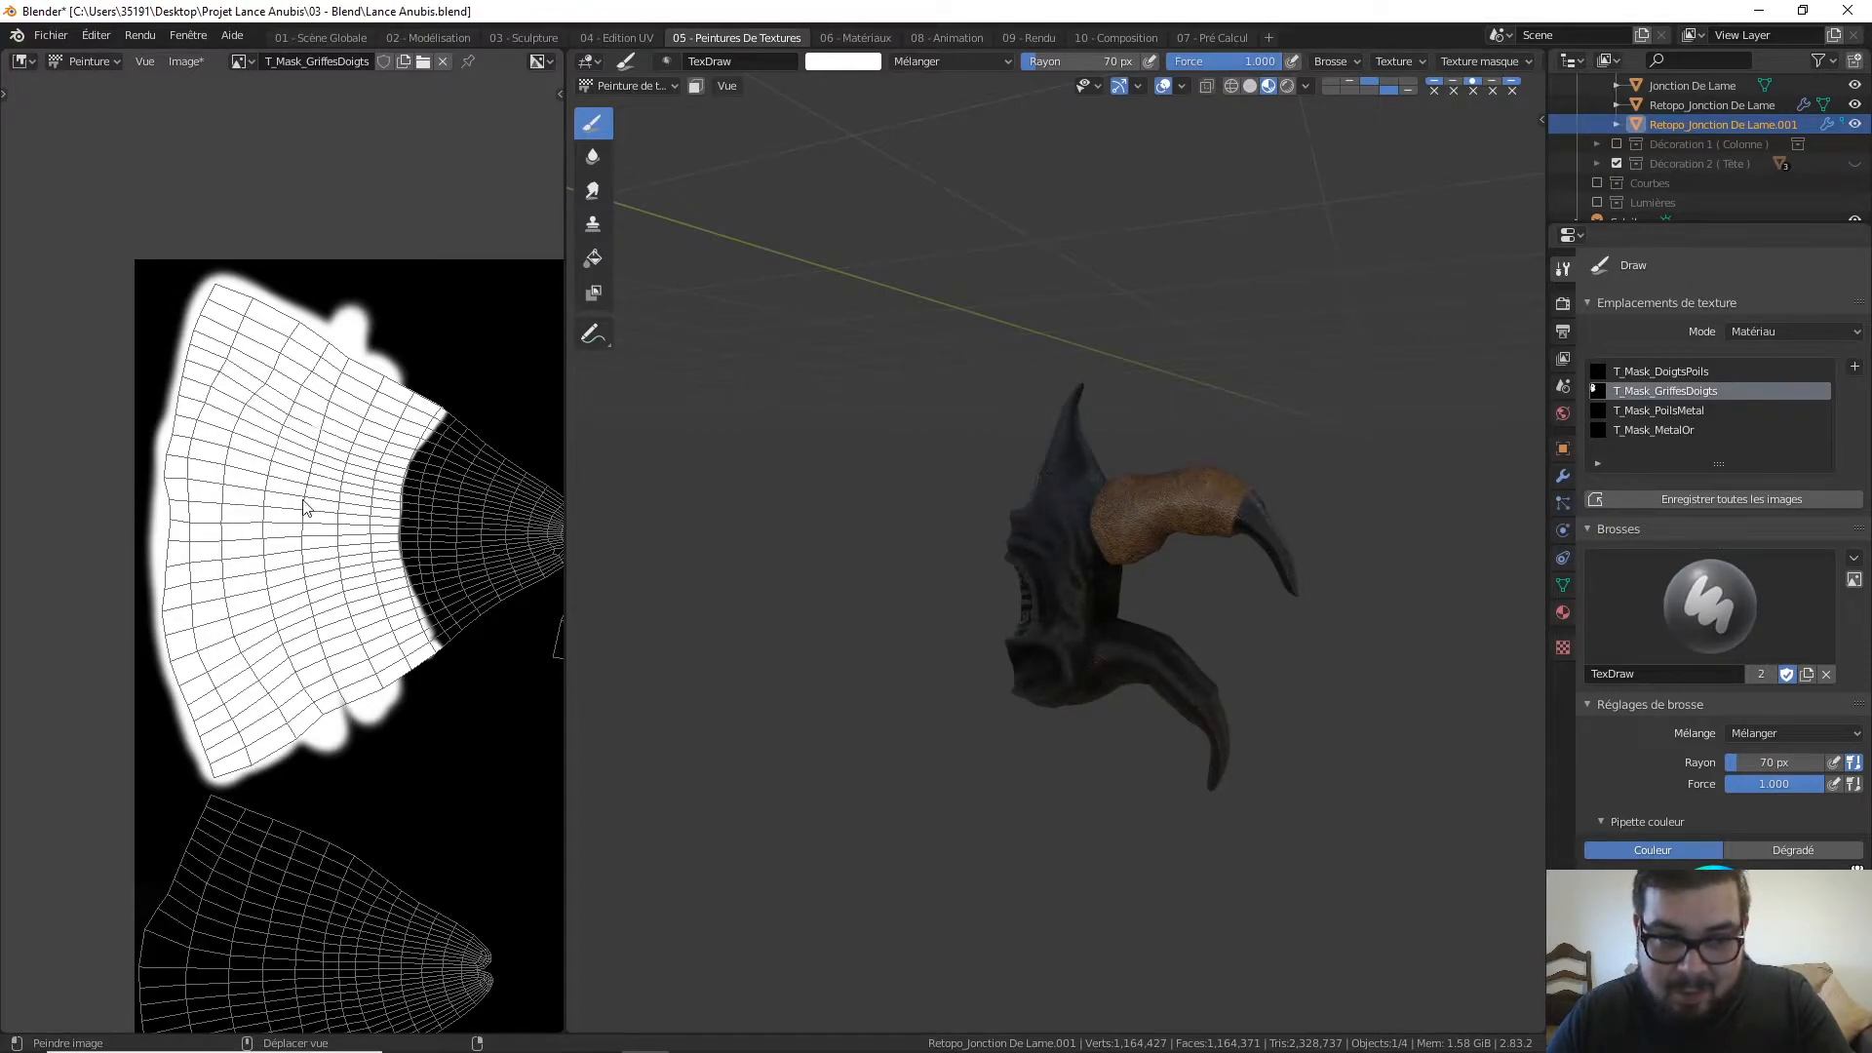
Paint white along the front seam between the upper finger's base and the body with a 29 px brush
{"action": "mouse_move", "coordinate": [926, 419]}
{"action": "middle_mouse_down"}
{"action": "mouse_move", "coordinate": [1026, 436]}
{"action": "mouse_move", "coordinate": [827, 414]}
{"action": "mouse_move", "coordinate": [852, 445]}
{"action": "mouse_move", "coordinate": [1028, 474]}
{"action": "mouse_move", "coordinate": [1150, 399]}
{"action": "mouse_move", "coordinate": [1106, 505]}
{"action": "mouse_move", "coordinate": [1195, 262]}
{"action": "middle_mouse_up"}
{"action": "mouse_move", "coordinate": [1189, 366]}
{"action": "middle_mouse_down"}
{"action": "mouse_move", "coordinate": [1198, 442]}
{"action": "mouse_move", "coordinate": [1170, 419]}
{"action": "mouse_move", "coordinate": [1200, 349]}
{"action": "mouse_move", "coordinate": [1233, 406]}
{"action": "mouse_move", "coordinate": [1080, 353]}
{"action": "mouse_move", "coordinate": [1015, 353]}
{"action": "mouse_move", "coordinate": [1086, 337]}
{"action": "mouse_move", "coordinate": [1090, 392]}
{"action": "middle_mouse_up"}
{"action": "key", "text": "f"}
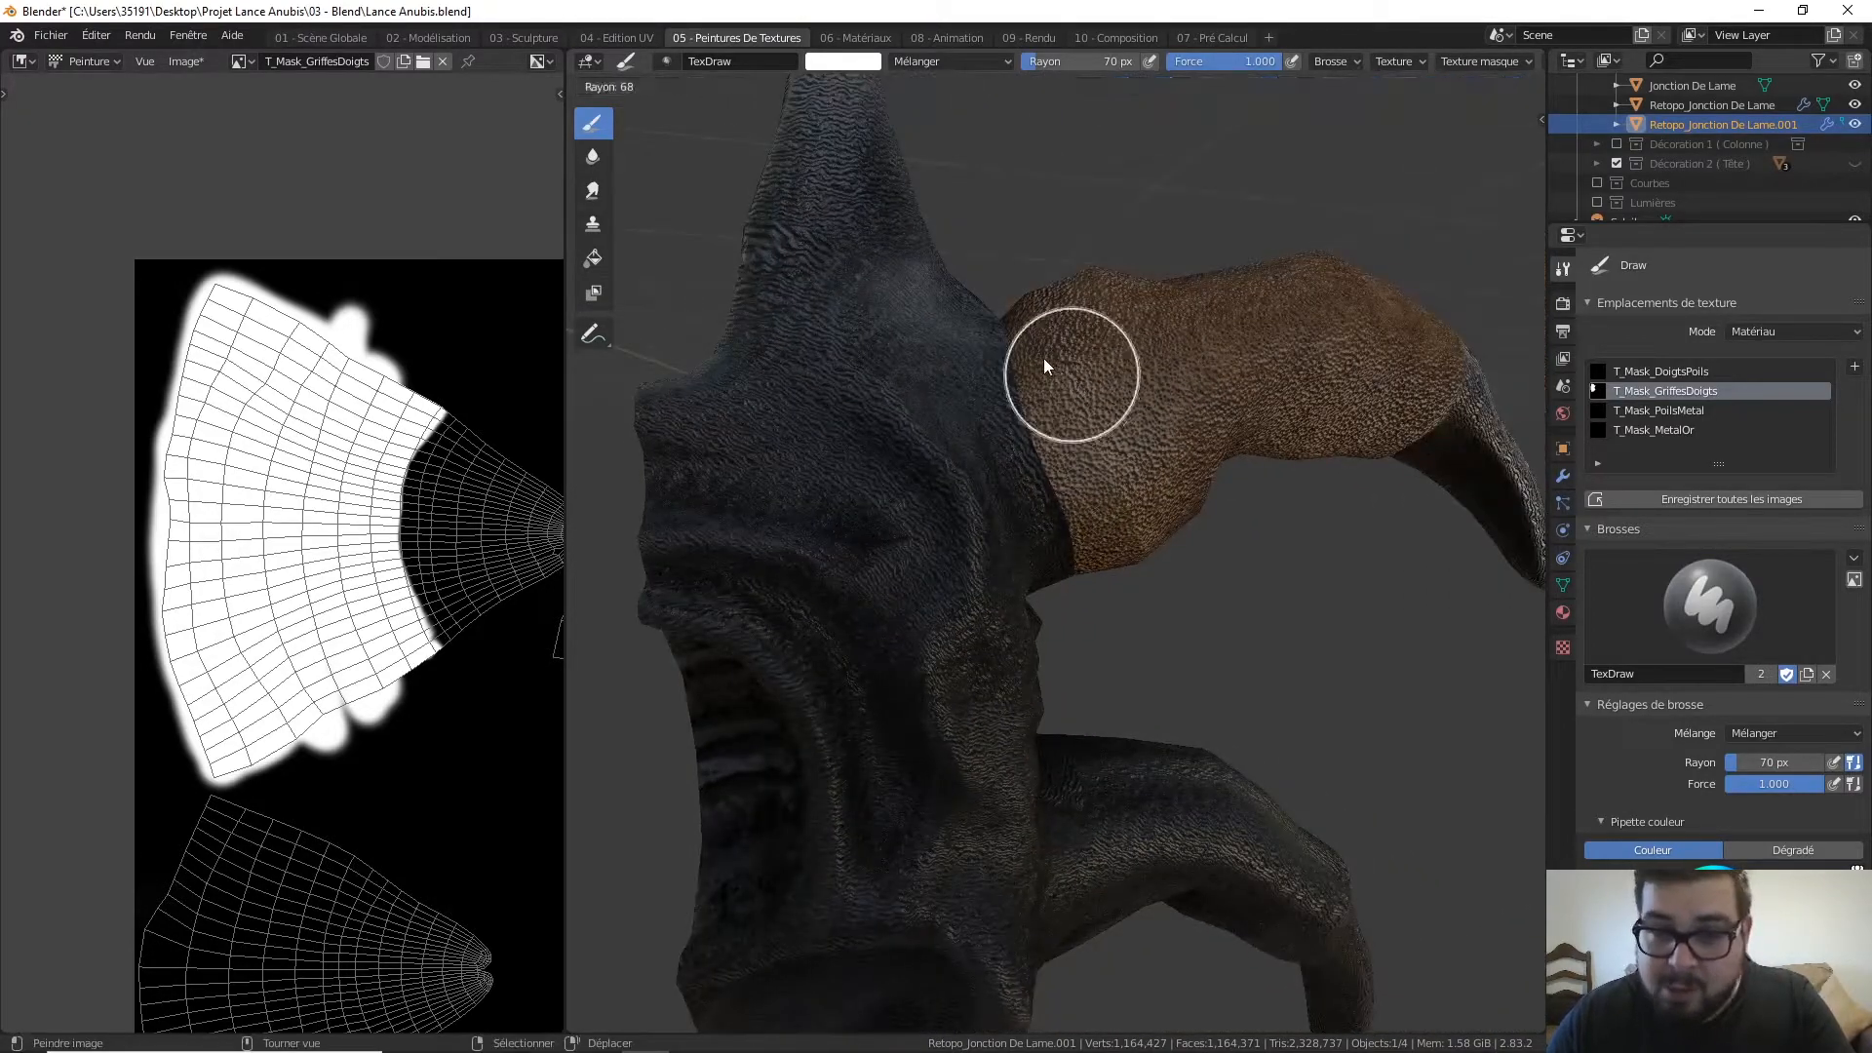
{"action": "left_click", "coordinate": [1032, 351]}
{"action": "middle_click_drag", "start_coordinate": [1049, 310], "coordinate": [1012, 333], "text": "ctrl"}
{"action": "left_click_drag", "start_coordinate": [1031, 408], "coordinate": [1069, 528]}
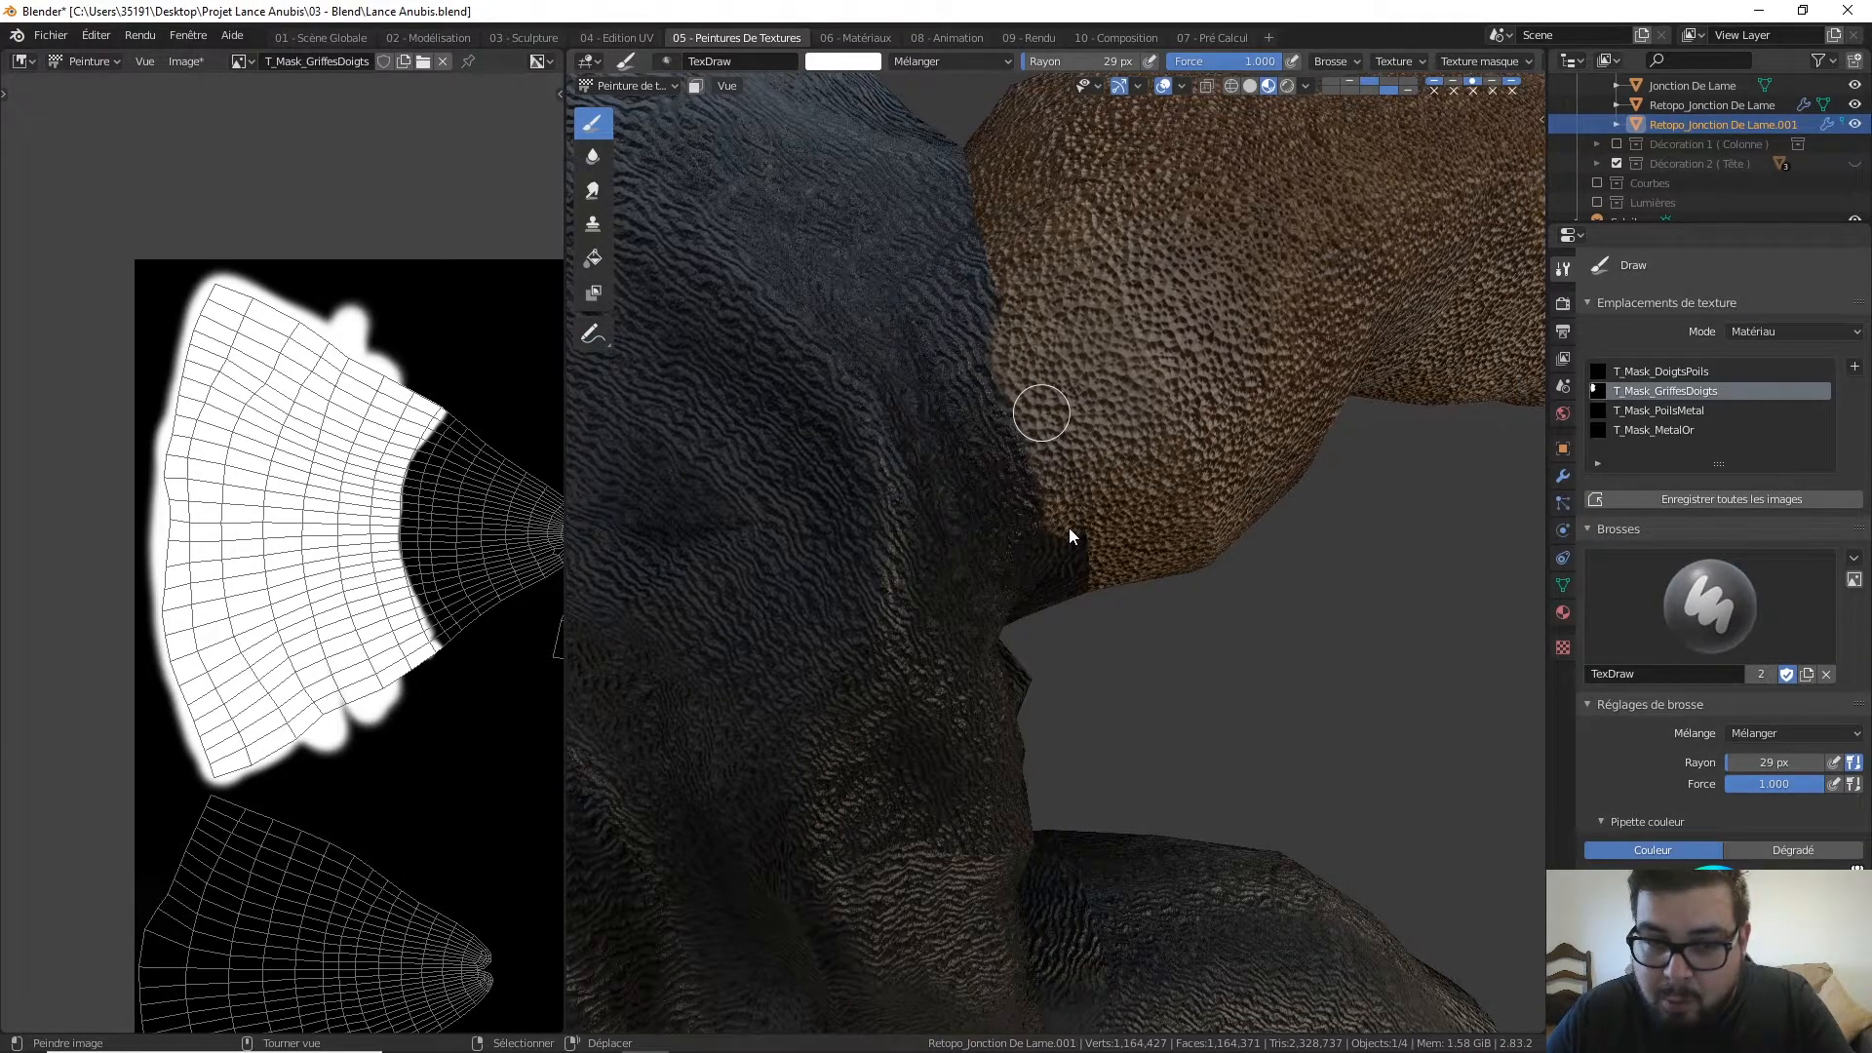
{"action": "left_click_drag", "start_coordinate": [1038, 407], "coordinate": [1087, 516]}
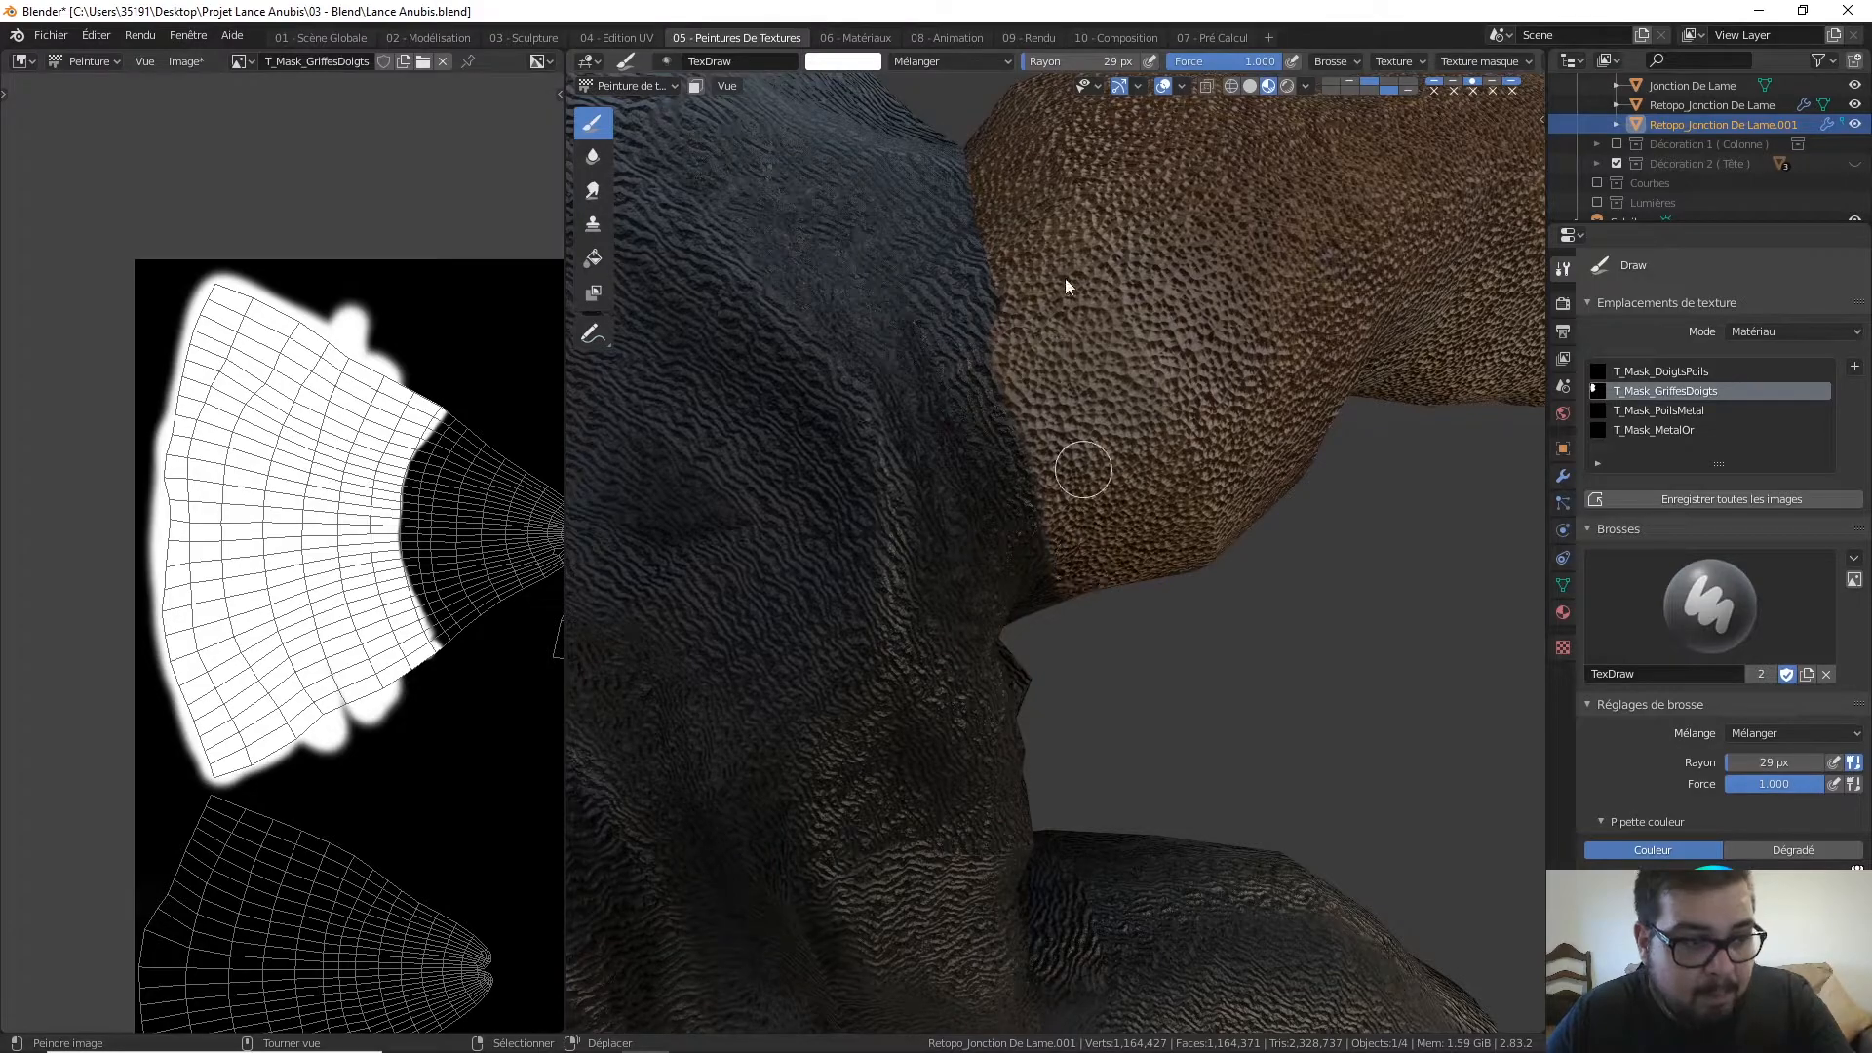
Switch the viewport to solid shading and paint the front and lower edge of the upper finger's base white
{"action": "middle_click_drag", "start_coordinate": [1046, 220], "coordinate": [1055, 437], "text": "ctrl"}
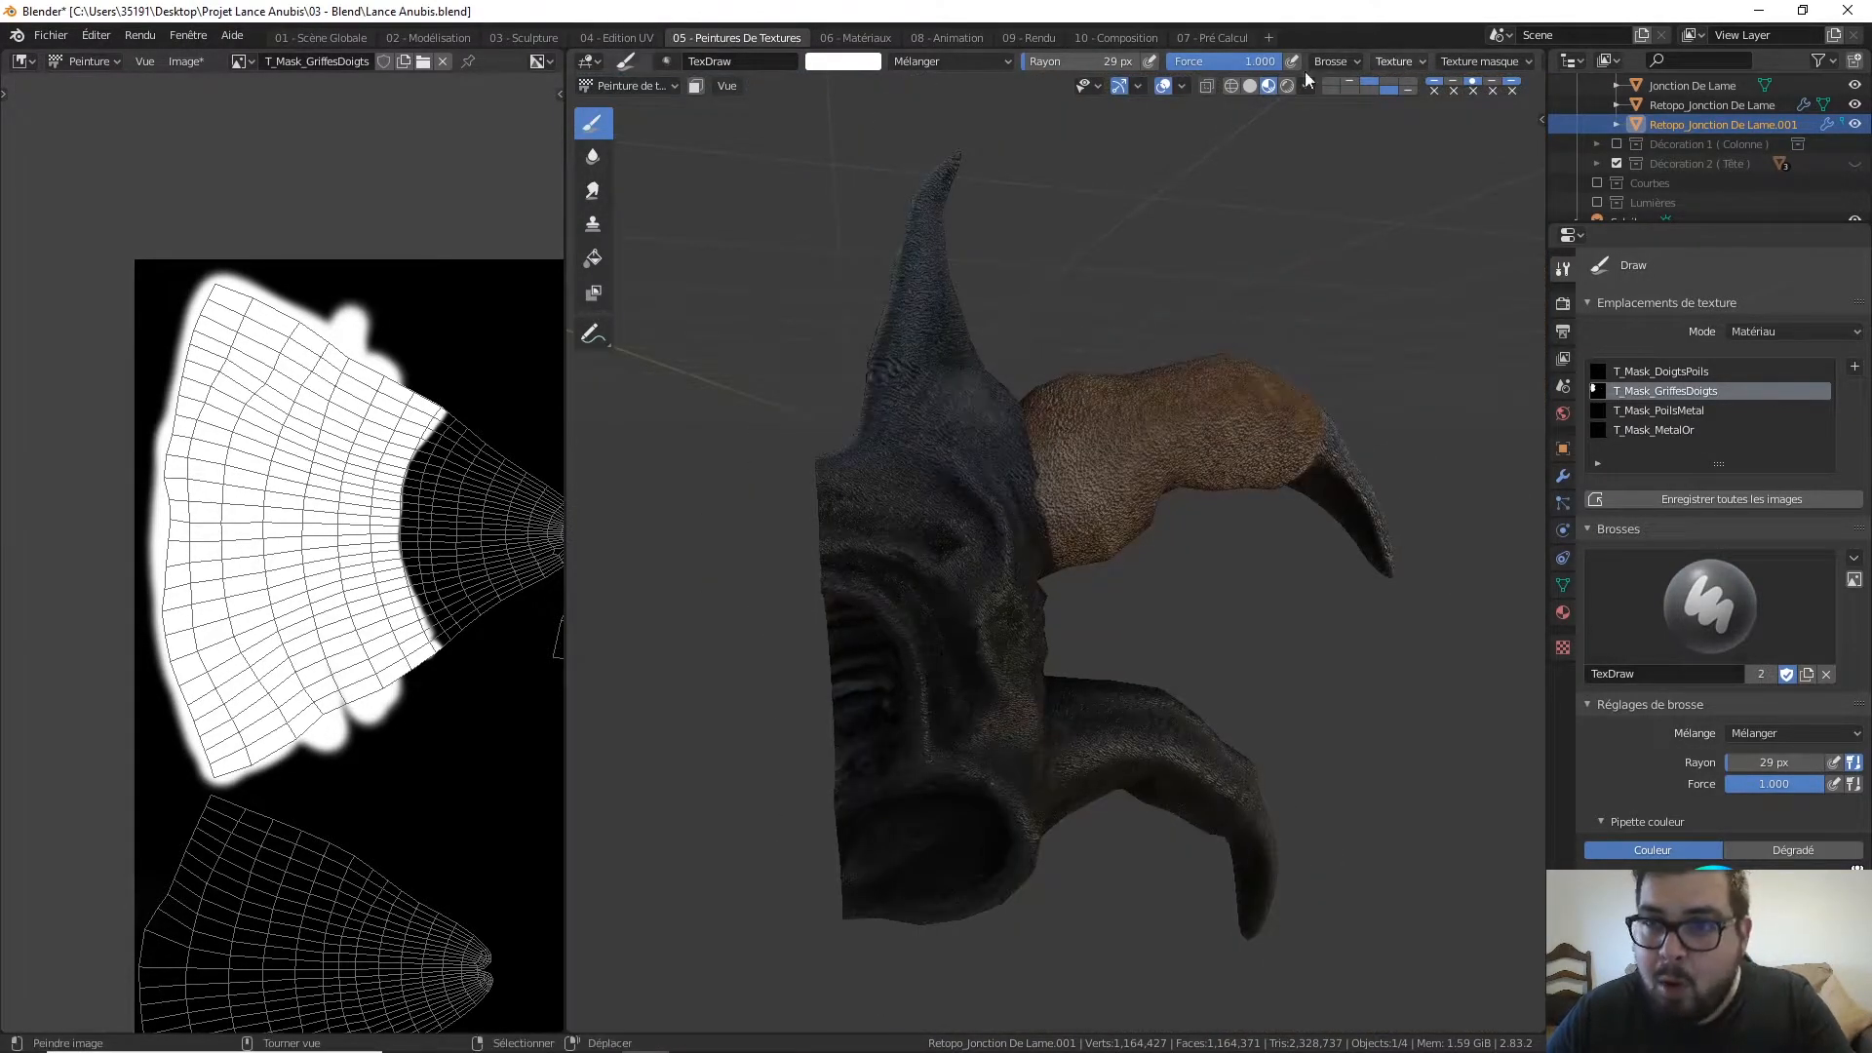
{"action": "left_click", "coordinate": [1250, 86]}
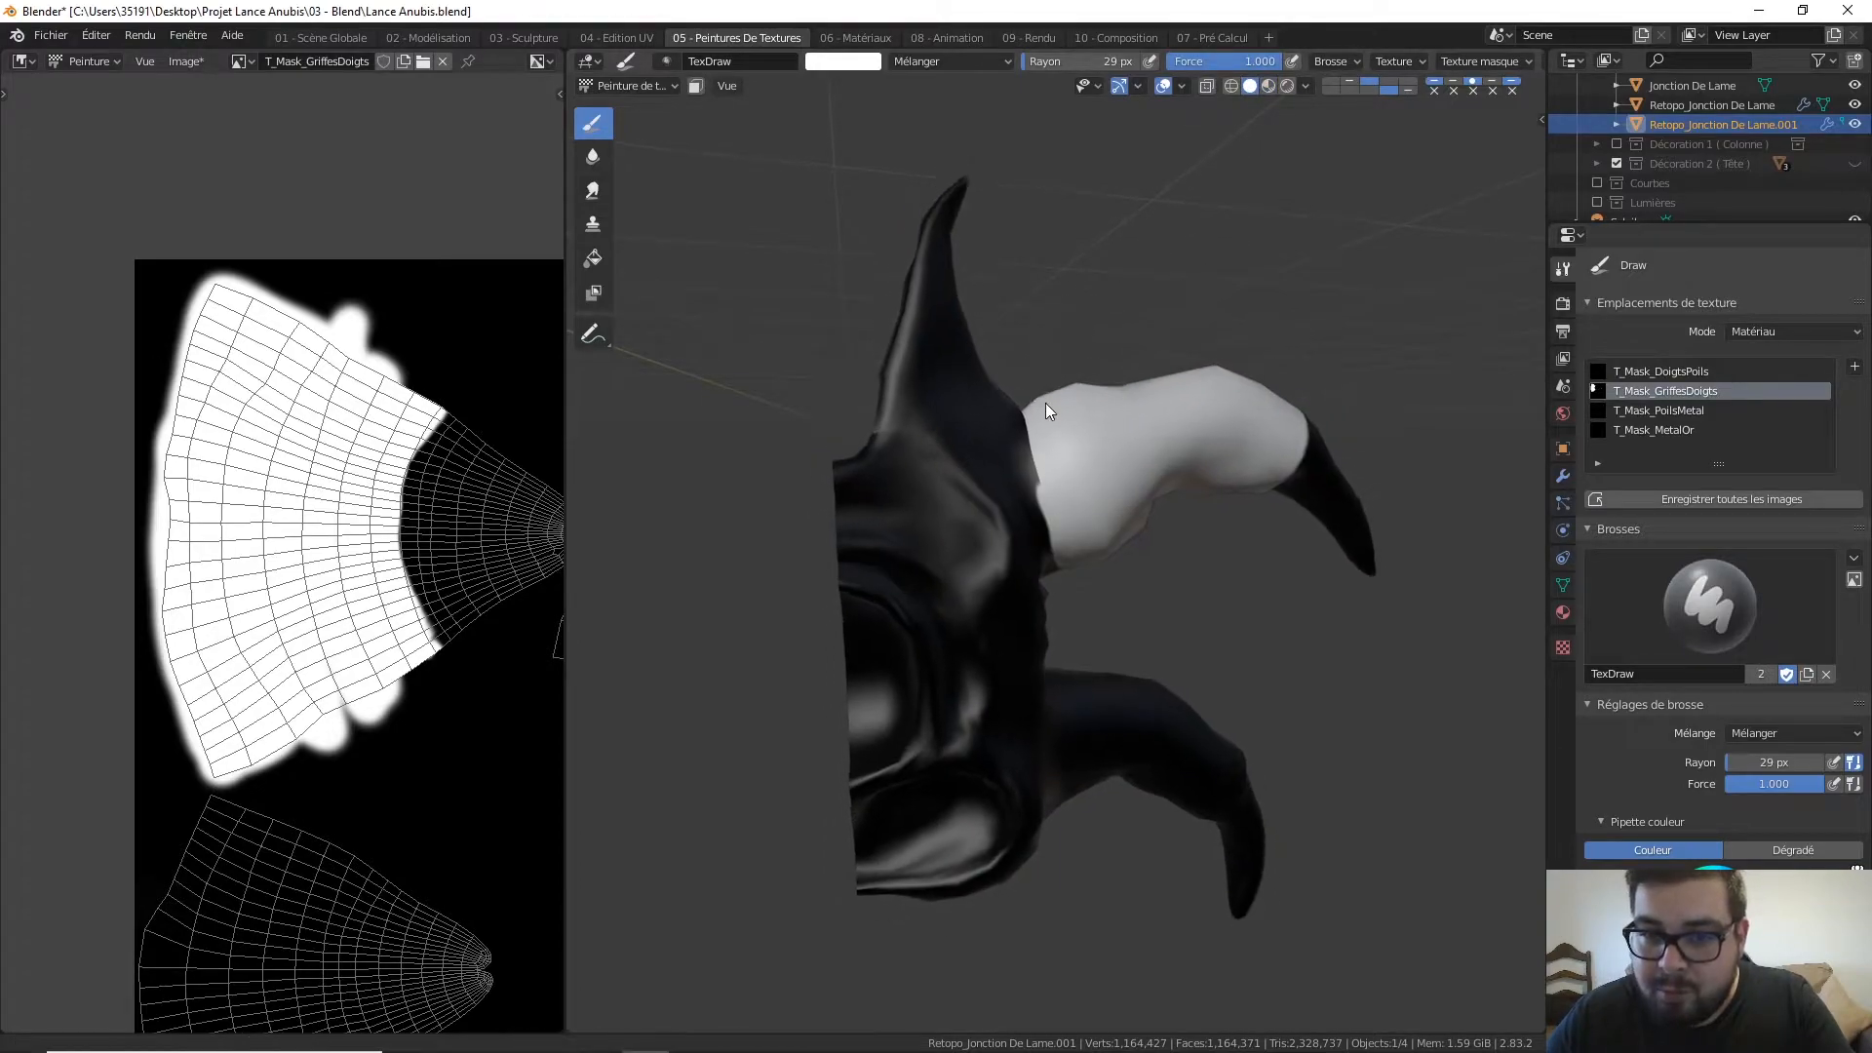
{"action": "scroll", "coordinate": [1045, 399], "scroll_direction": "up", "scroll_amount": 3}
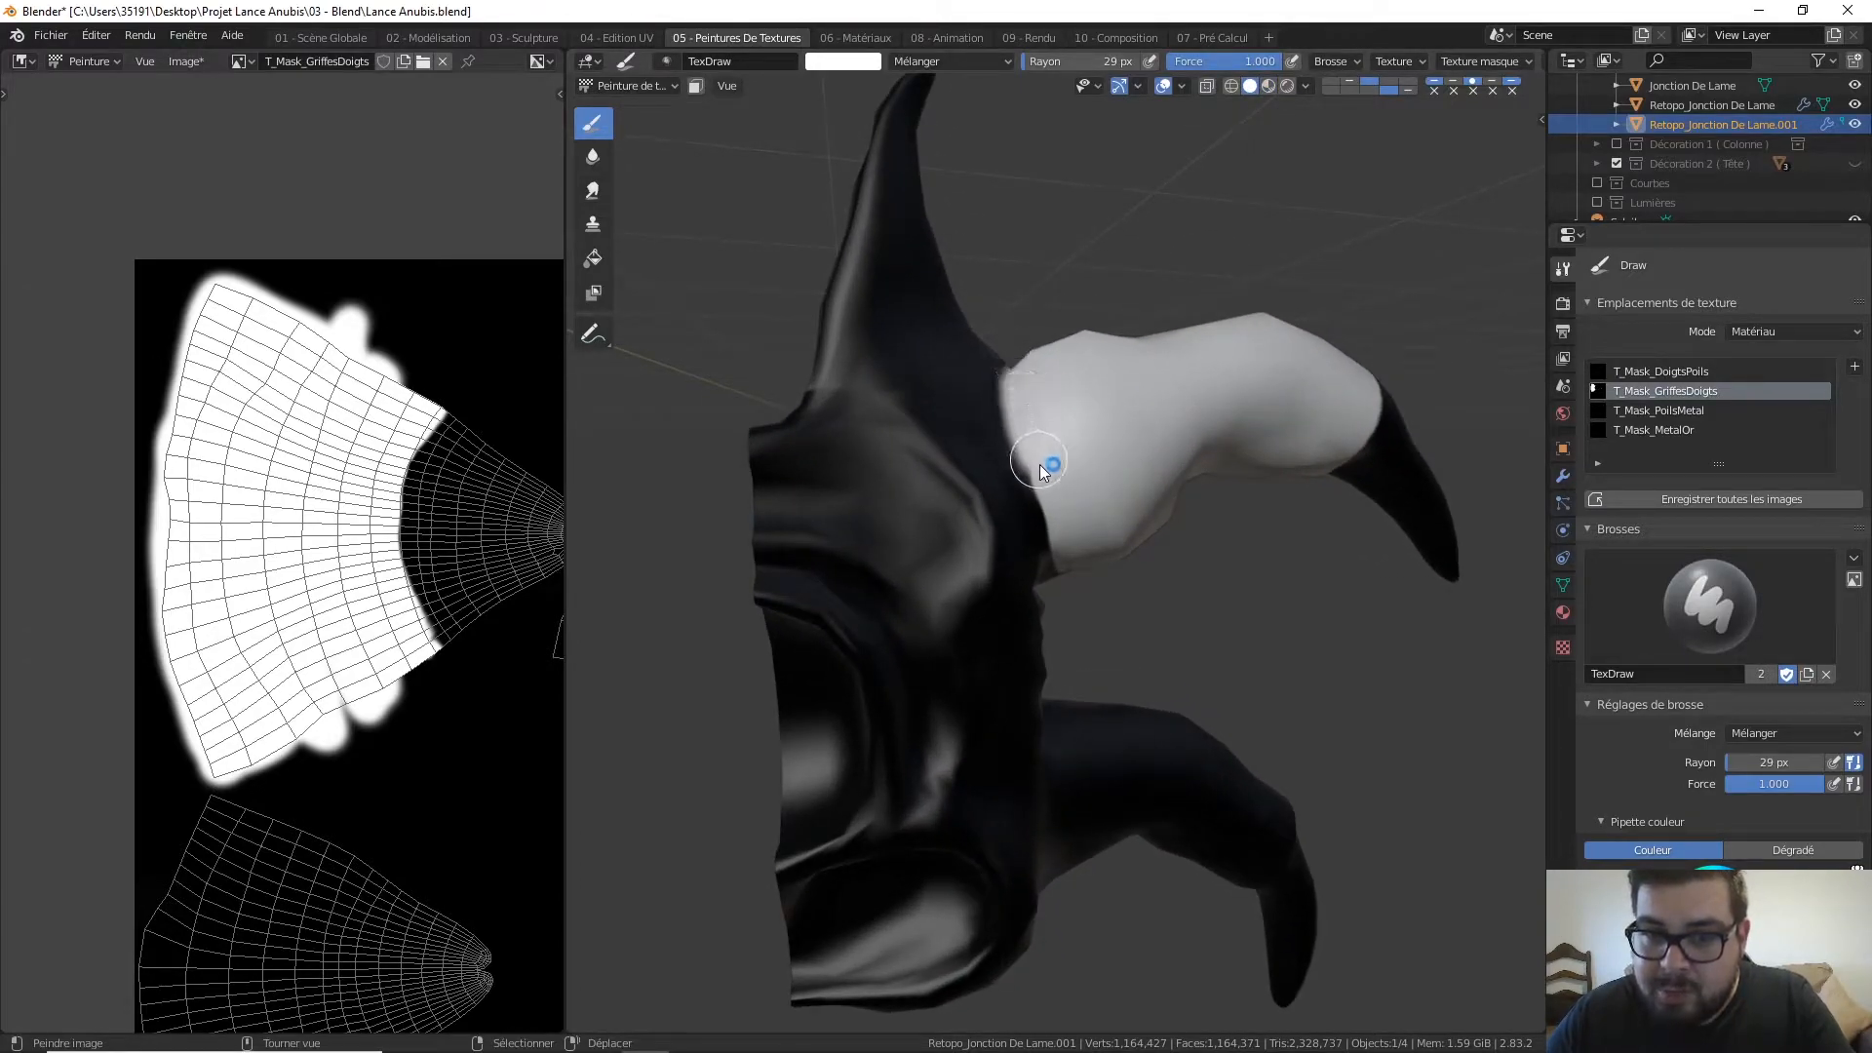
{"action": "left_click_drag", "start_coordinate": [1035, 443], "coordinate": [1079, 576]}
{"action": "mouse_move", "coordinate": [1062, 563]}
{"action": "middle_mouse_down"}
{"action": "mouse_move", "coordinate": [1026, 458]}
{"action": "mouse_move", "coordinate": [1074, 541]}
{"action": "middle_mouse_up"}
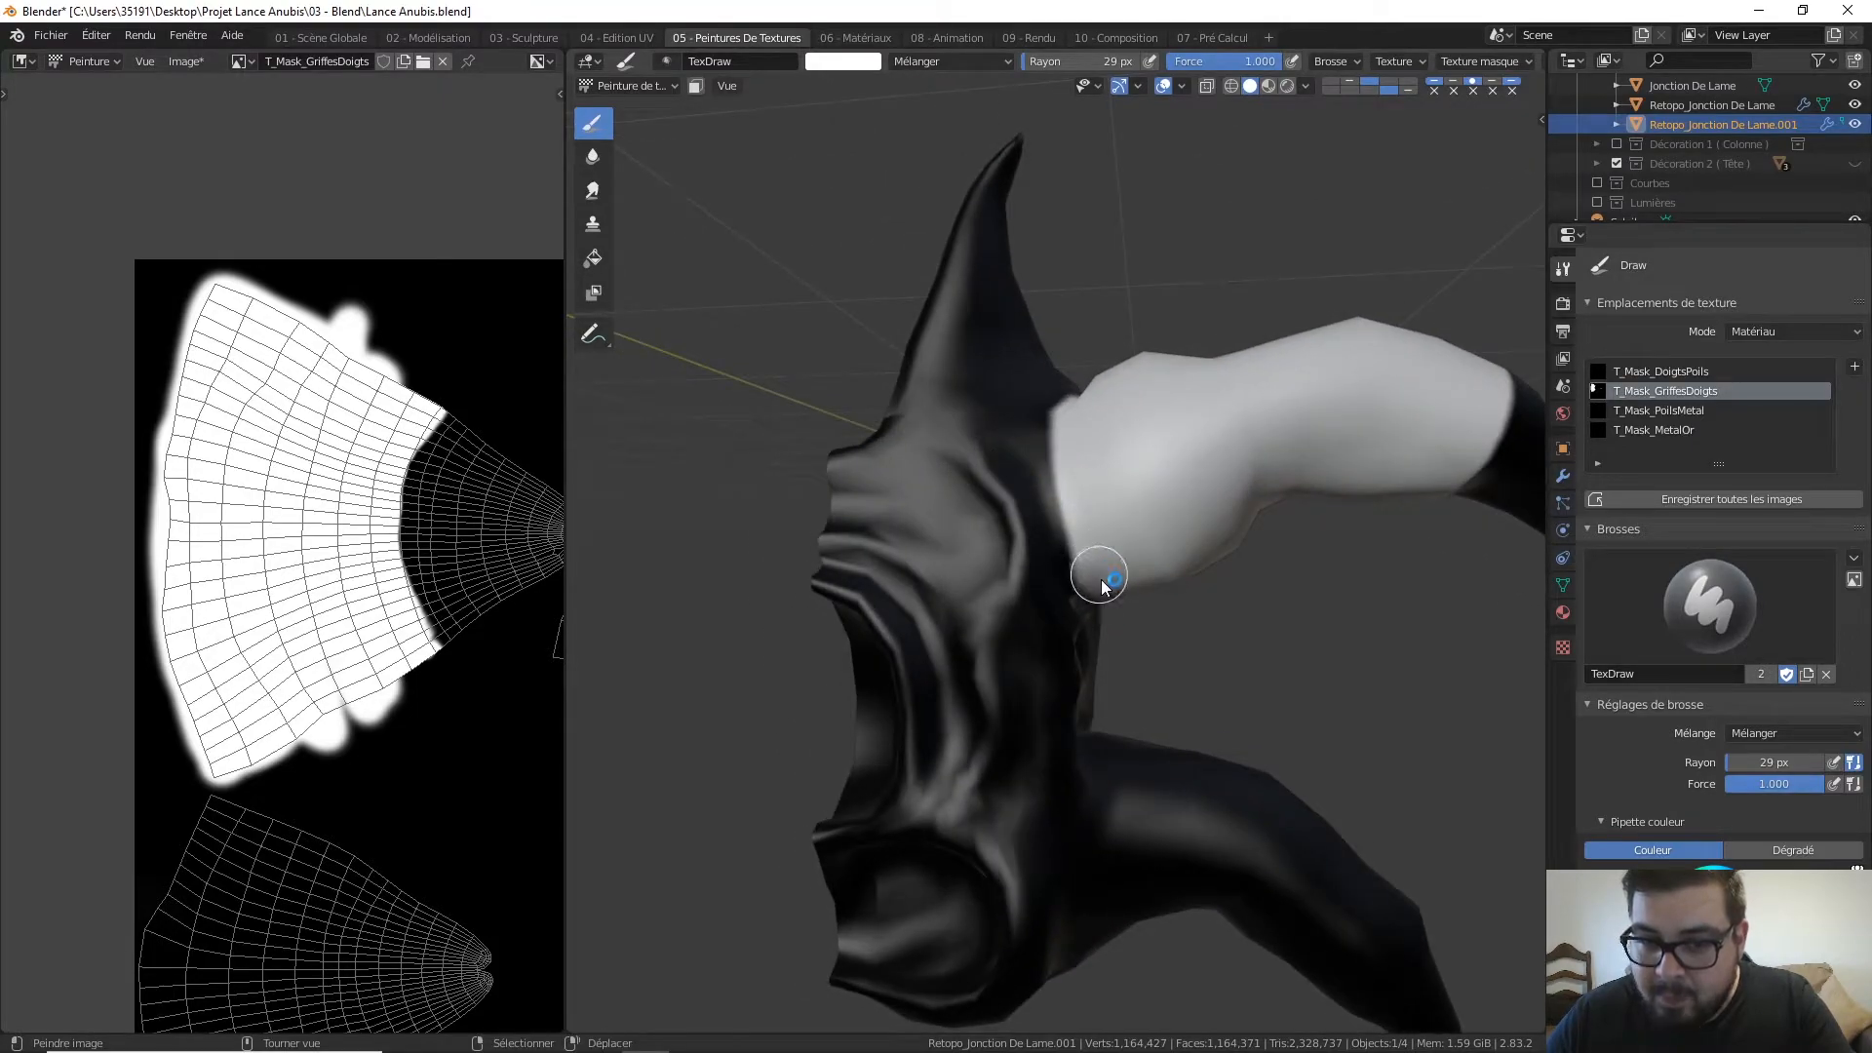
Paint white around the back and underside of the upper finger's base, up to its seam with the body
{"action": "mouse_move", "coordinate": [1084, 395]}
{"action": "middle_mouse_down"}
{"action": "mouse_move", "coordinate": [1102, 408]}
{"action": "mouse_move", "coordinate": [1121, 312]}
{"action": "mouse_move", "coordinate": [1104, 365]}
{"action": "mouse_move", "coordinate": [1055, 400]}
{"action": "middle_mouse_up"}
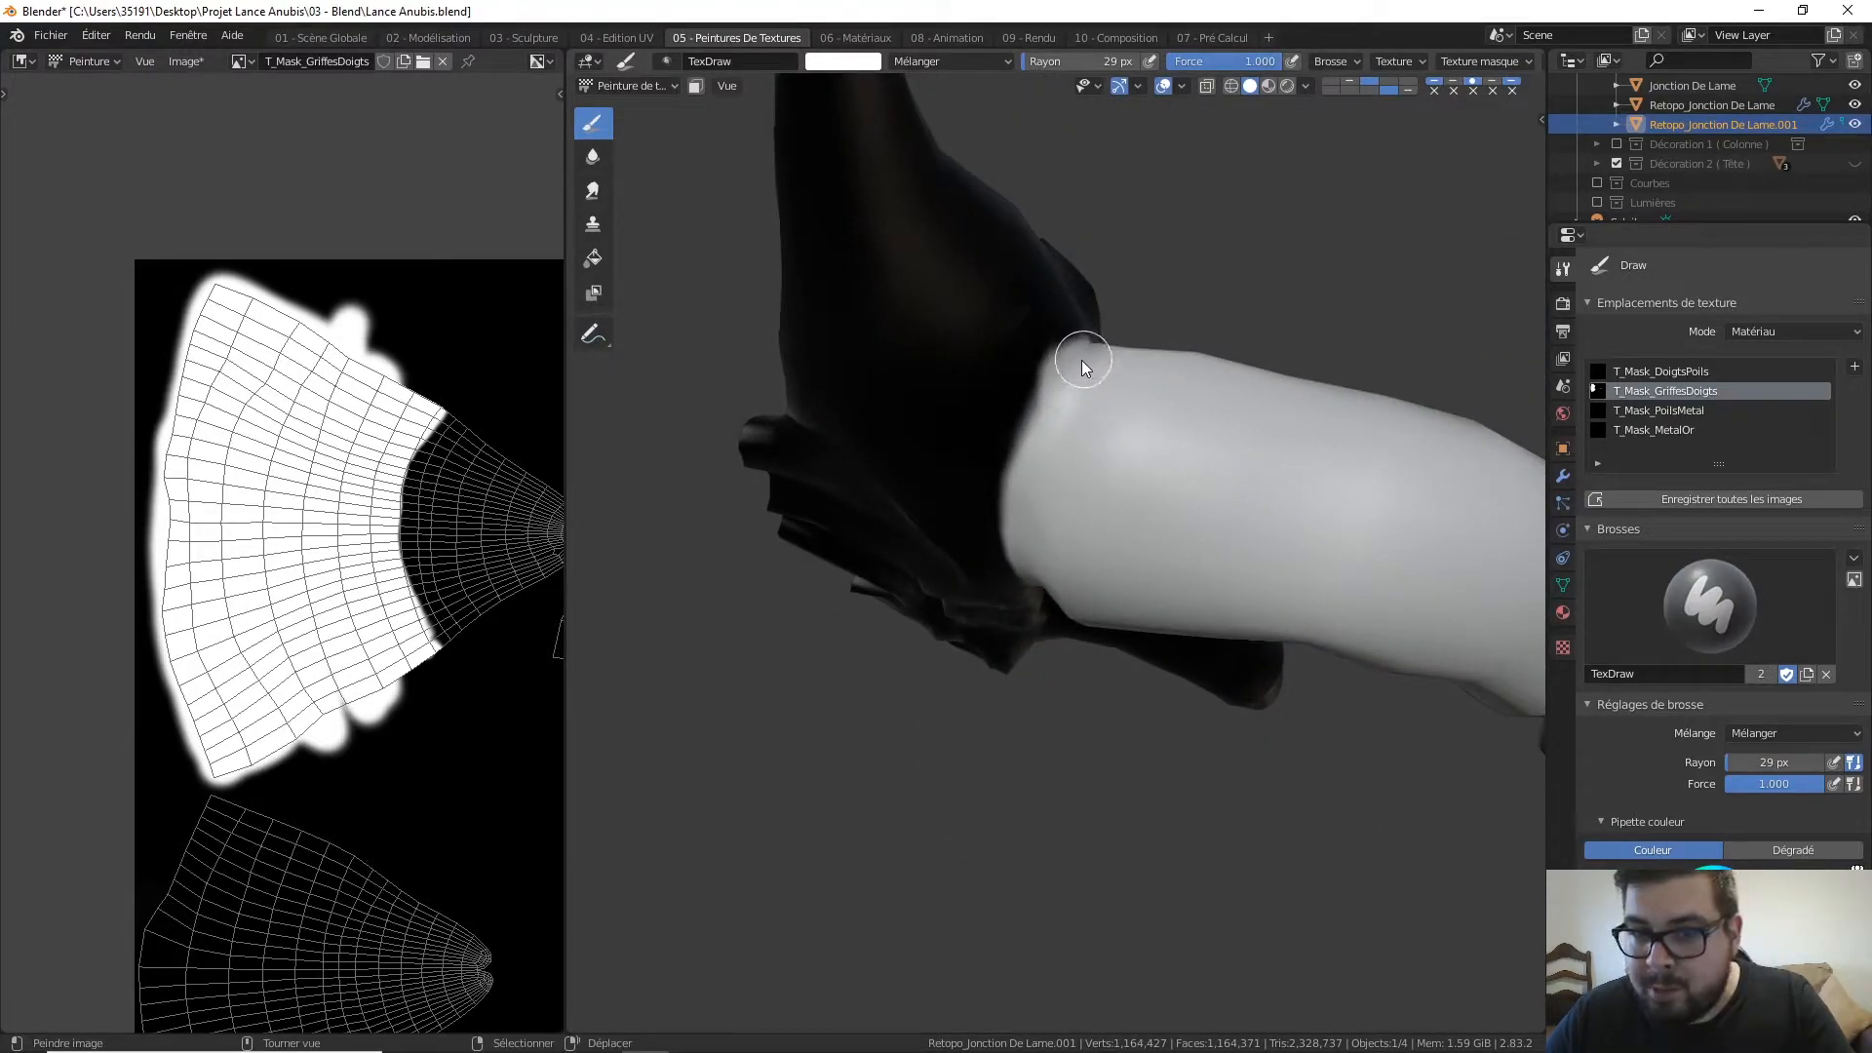
{"action": "middle_click_drag", "start_coordinate": [1080, 359], "coordinate": [1067, 376]}
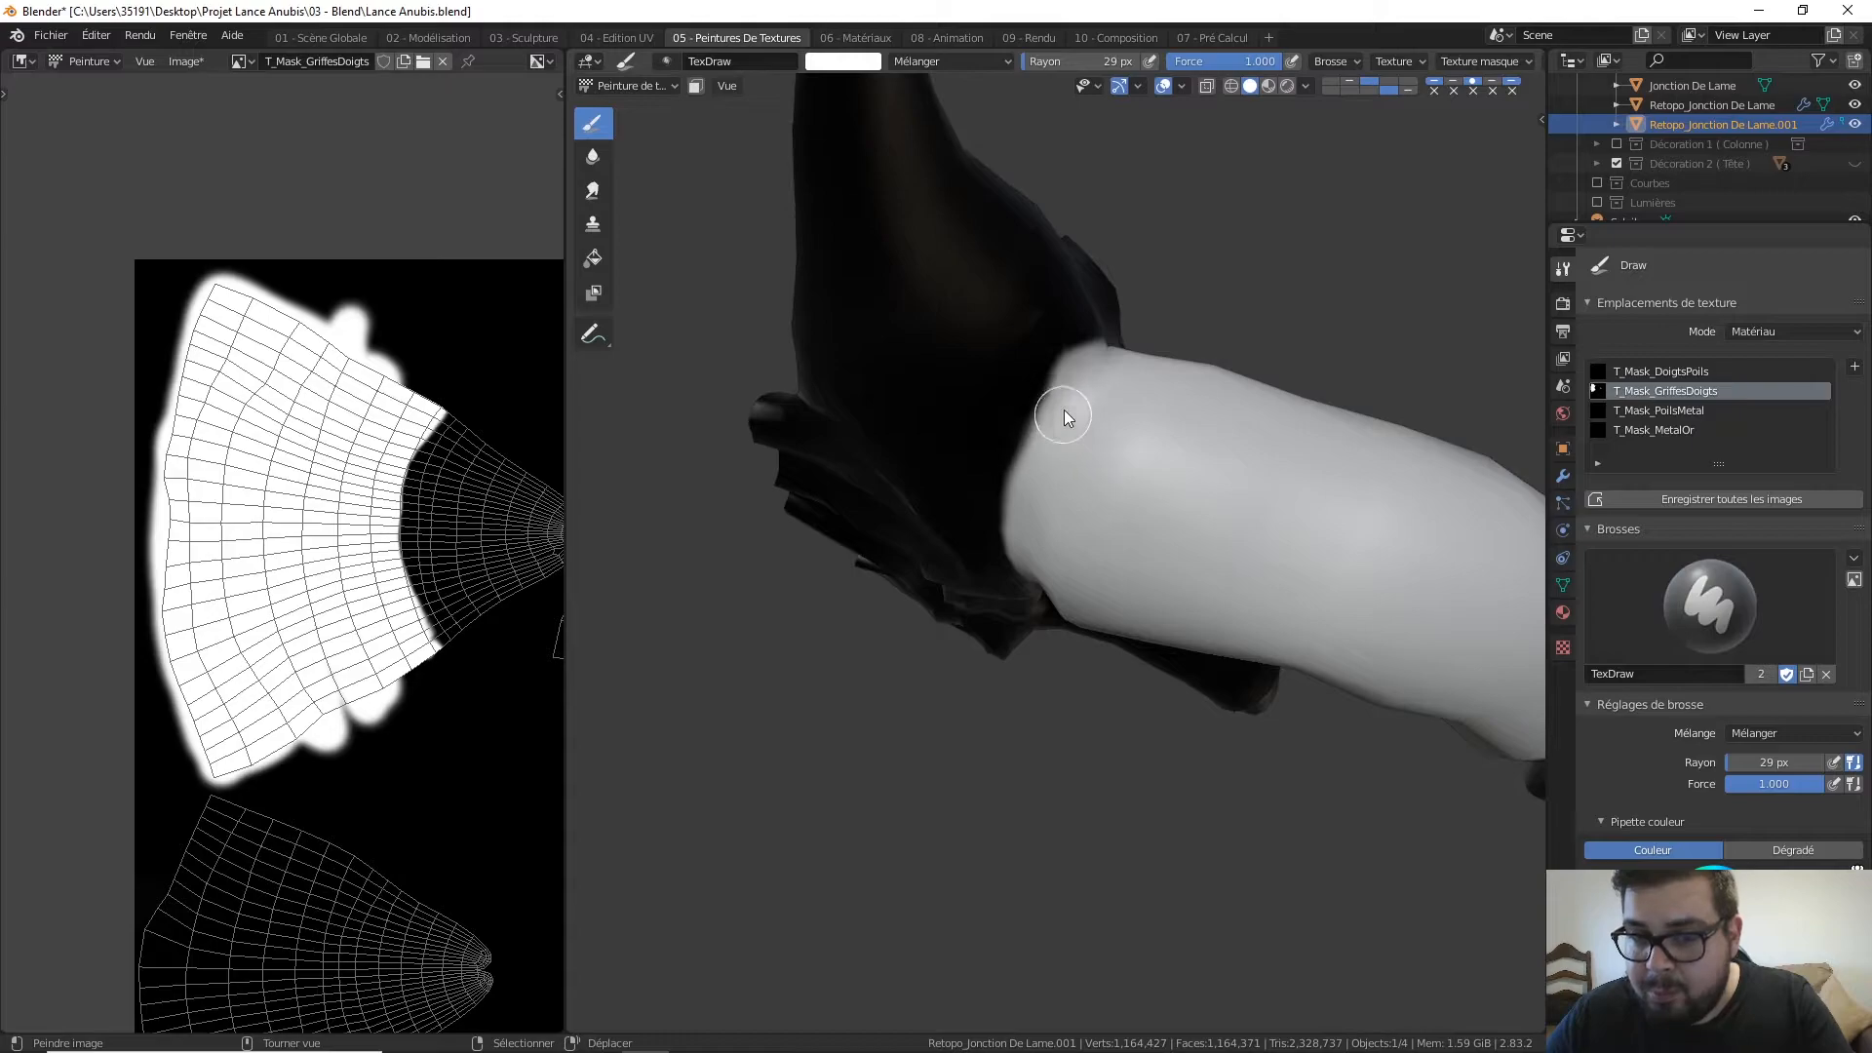
{"action": "mouse_move", "coordinate": [1037, 472]}
{"action": "middle_mouse_down"}
{"action": "mouse_move", "coordinate": [1067, 319]}
{"action": "mouse_move", "coordinate": [1005, 273]}
{"action": "mouse_move", "coordinate": [1094, 374]}
{"action": "middle_mouse_up"}
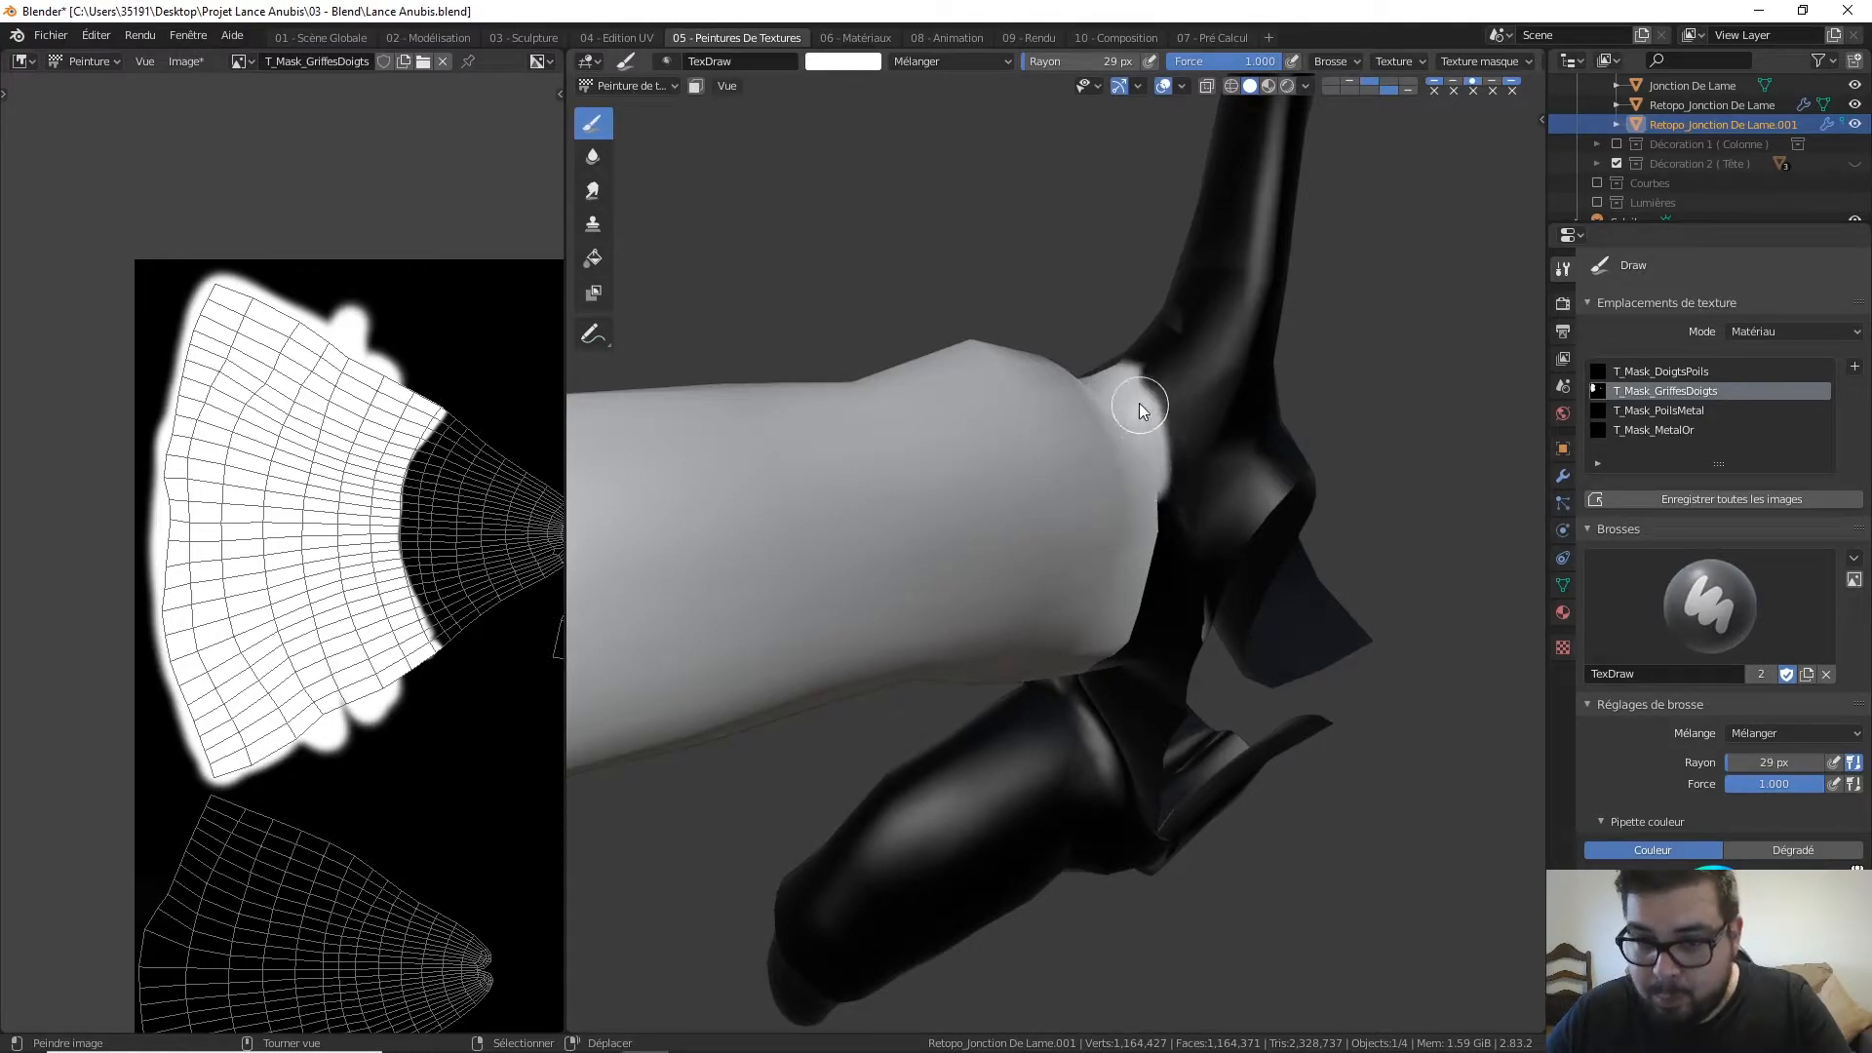
{"action": "mouse_move", "coordinate": [1135, 408]}
{"action": "middle_mouse_down"}
{"action": "mouse_move", "coordinate": [1080, 337]}
{"action": "mouse_move", "coordinate": [1114, 324]}
{"action": "mouse_move", "coordinate": [1133, 261]}
{"action": "mouse_move", "coordinate": [1126, 354]}
{"action": "middle_mouse_up"}
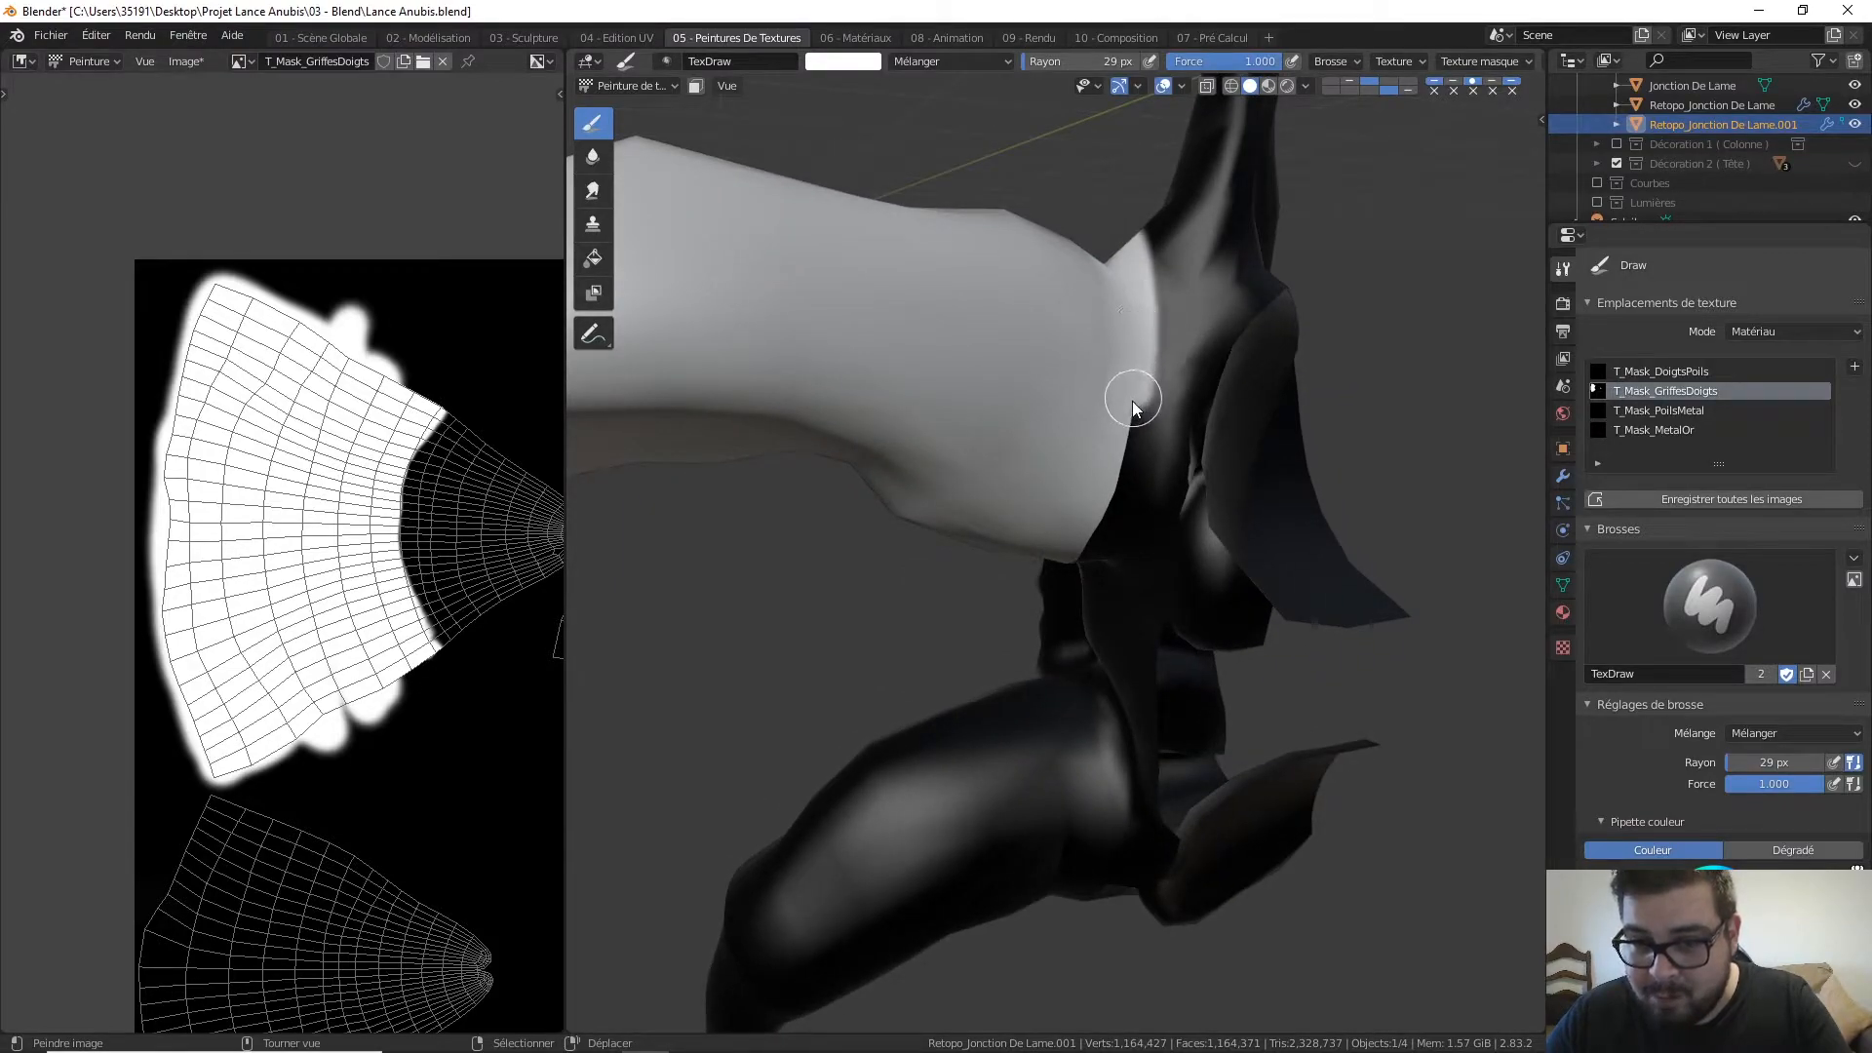
{"action": "mouse_move", "coordinate": [1113, 489]}
{"action": "middle_mouse_down"}
{"action": "mouse_move", "coordinate": [1138, 384]}
{"action": "mouse_move", "coordinate": [1131, 423]}
{"action": "mouse_move", "coordinate": [1139, 402]}
{"action": "middle_mouse_up"}
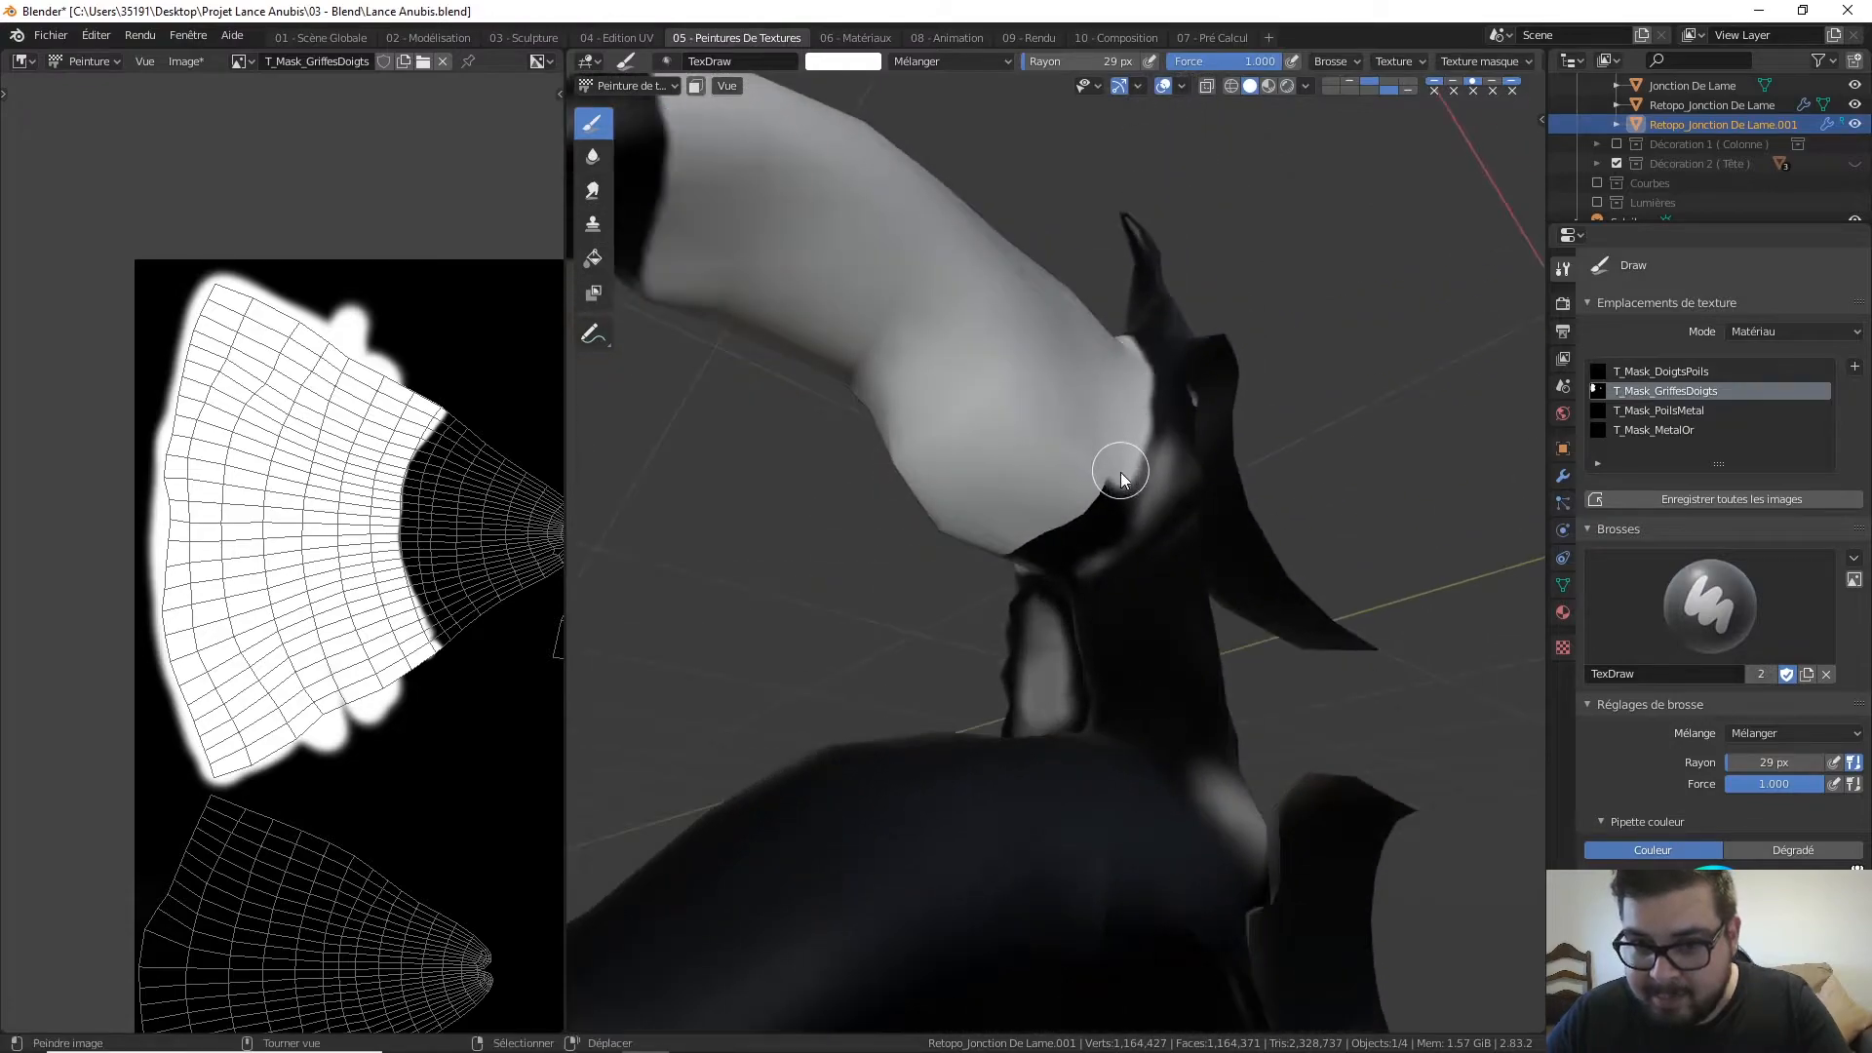
{"action": "mouse_move", "coordinate": [1091, 492]}
{"action": "middle_mouse_down"}
{"action": "mouse_move", "coordinate": [1114, 511]}
{"action": "mouse_move", "coordinate": [1090, 523]}
{"action": "middle_mouse_up"}
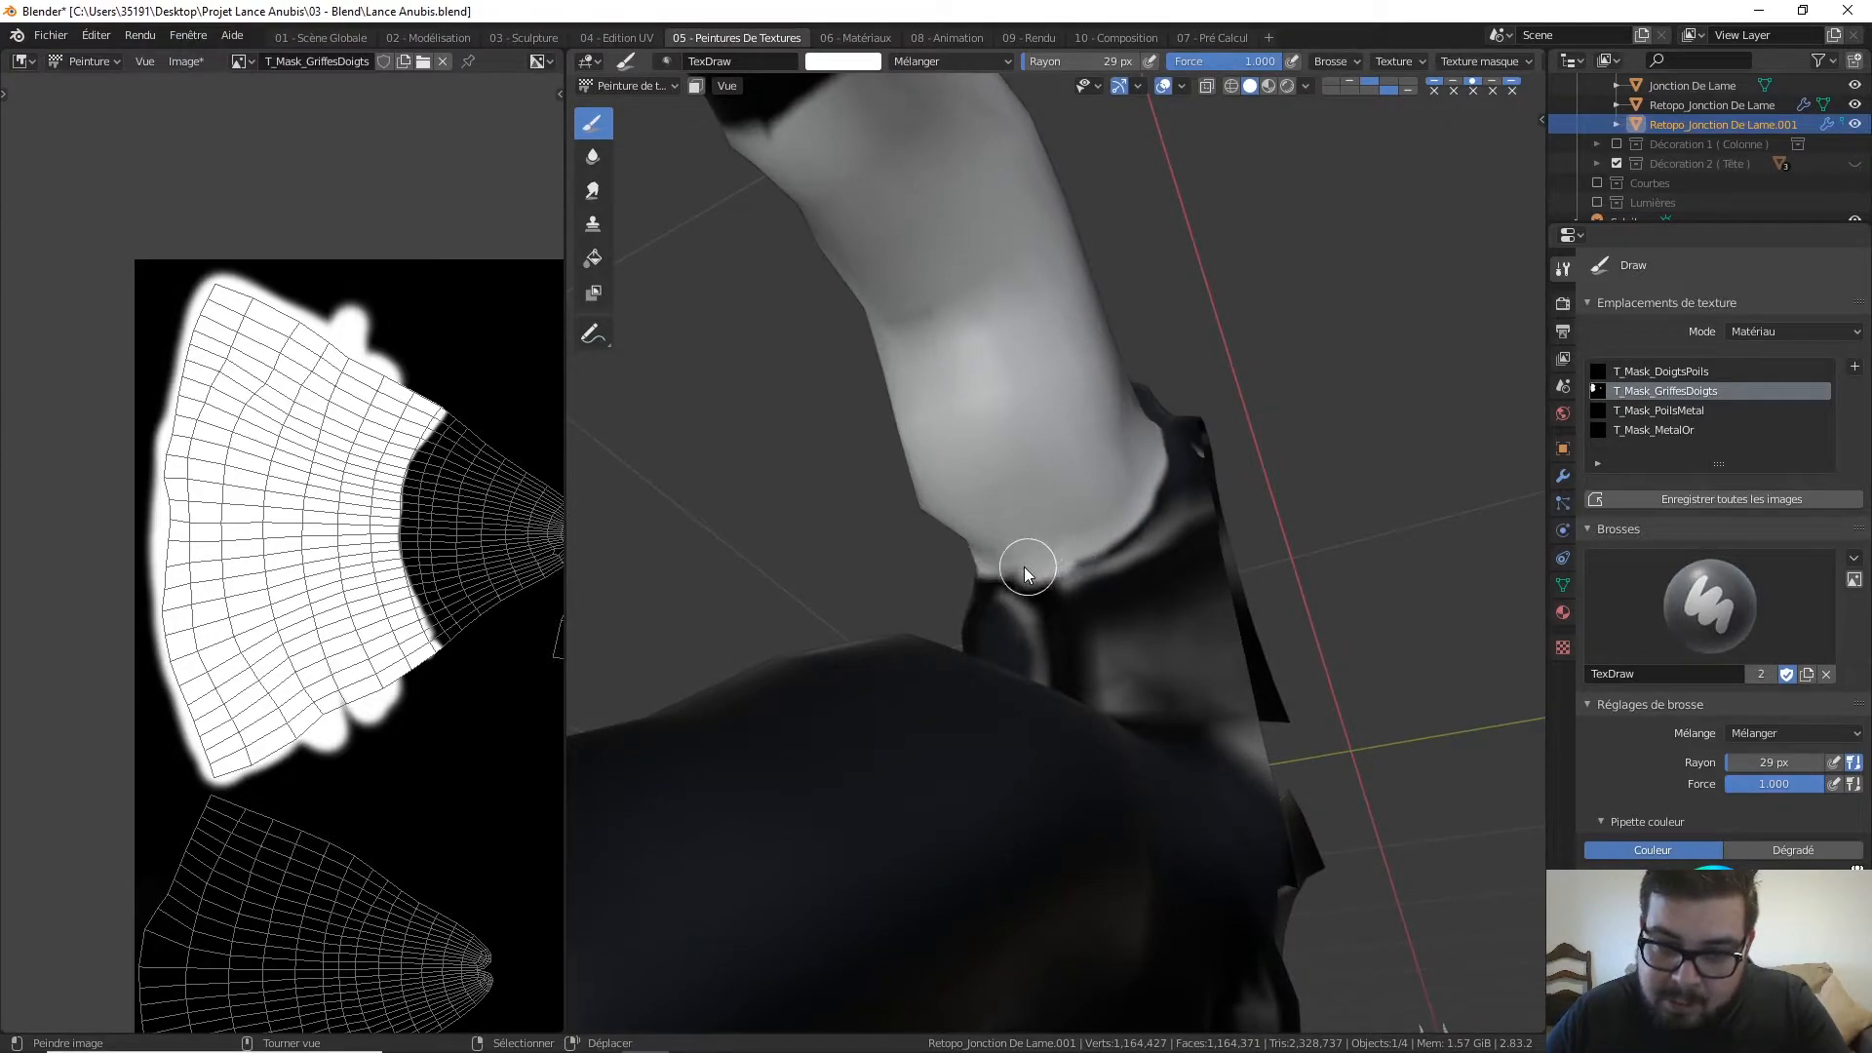
{"action": "mouse_move", "coordinate": [1053, 530]}
{"action": "middle_mouse_down"}
{"action": "mouse_move", "coordinate": [1070, 448]}
{"action": "mouse_move", "coordinate": [1057, 369]}
{"action": "mouse_move", "coordinate": [1058, 492]}
{"action": "mouse_move", "coordinate": [1002, 470]}
{"action": "mouse_move", "coordinate": [986, 436]}
{"action": "middle_mouse_up"}
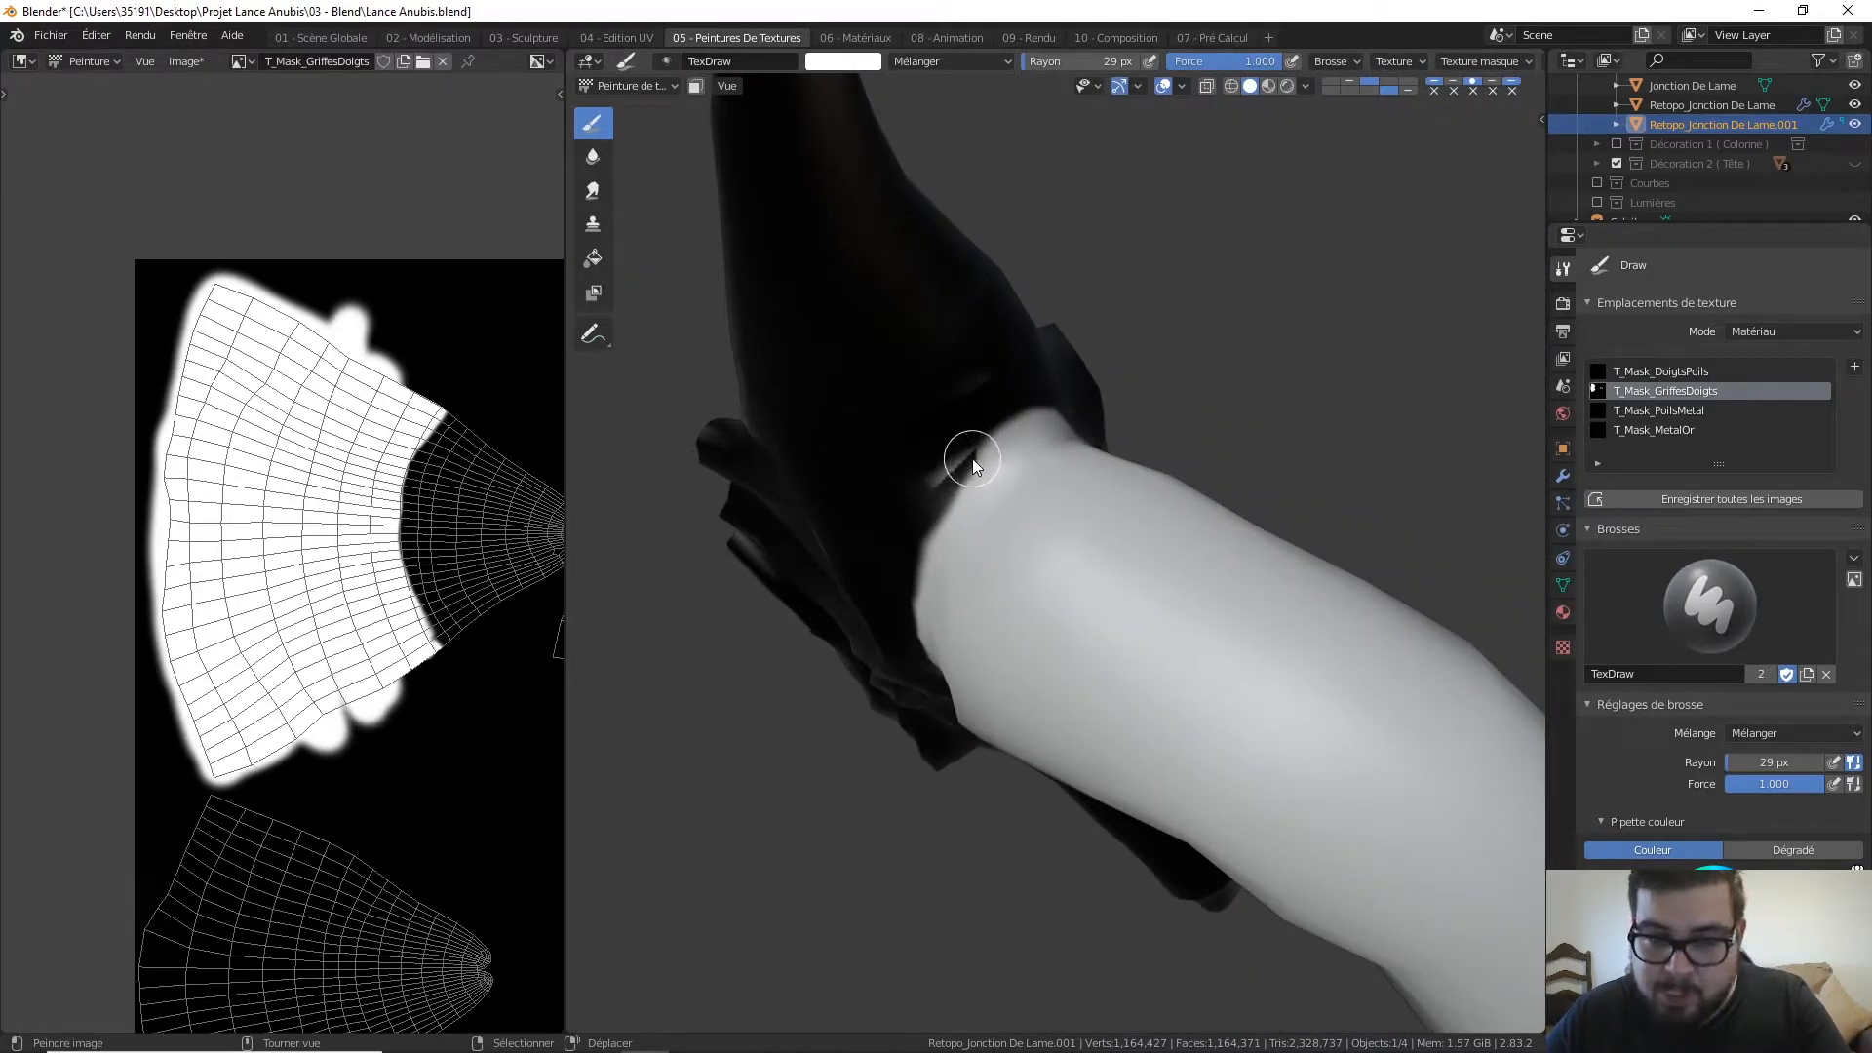
Switch the brush to black and clean the white overspill off the body beside the upper finger's base
{"action": "key", "text": "x"}
{"action": "mouse_move", "coordinate": [983, 436]}
{"action": "middle_mouse_down"}
{"action": "mouse_move", "coordinate": [1002, 392]}
{"action": "mouse_move", "coordinate": [952, 413]}
{"action": "middle_mouse_up"}
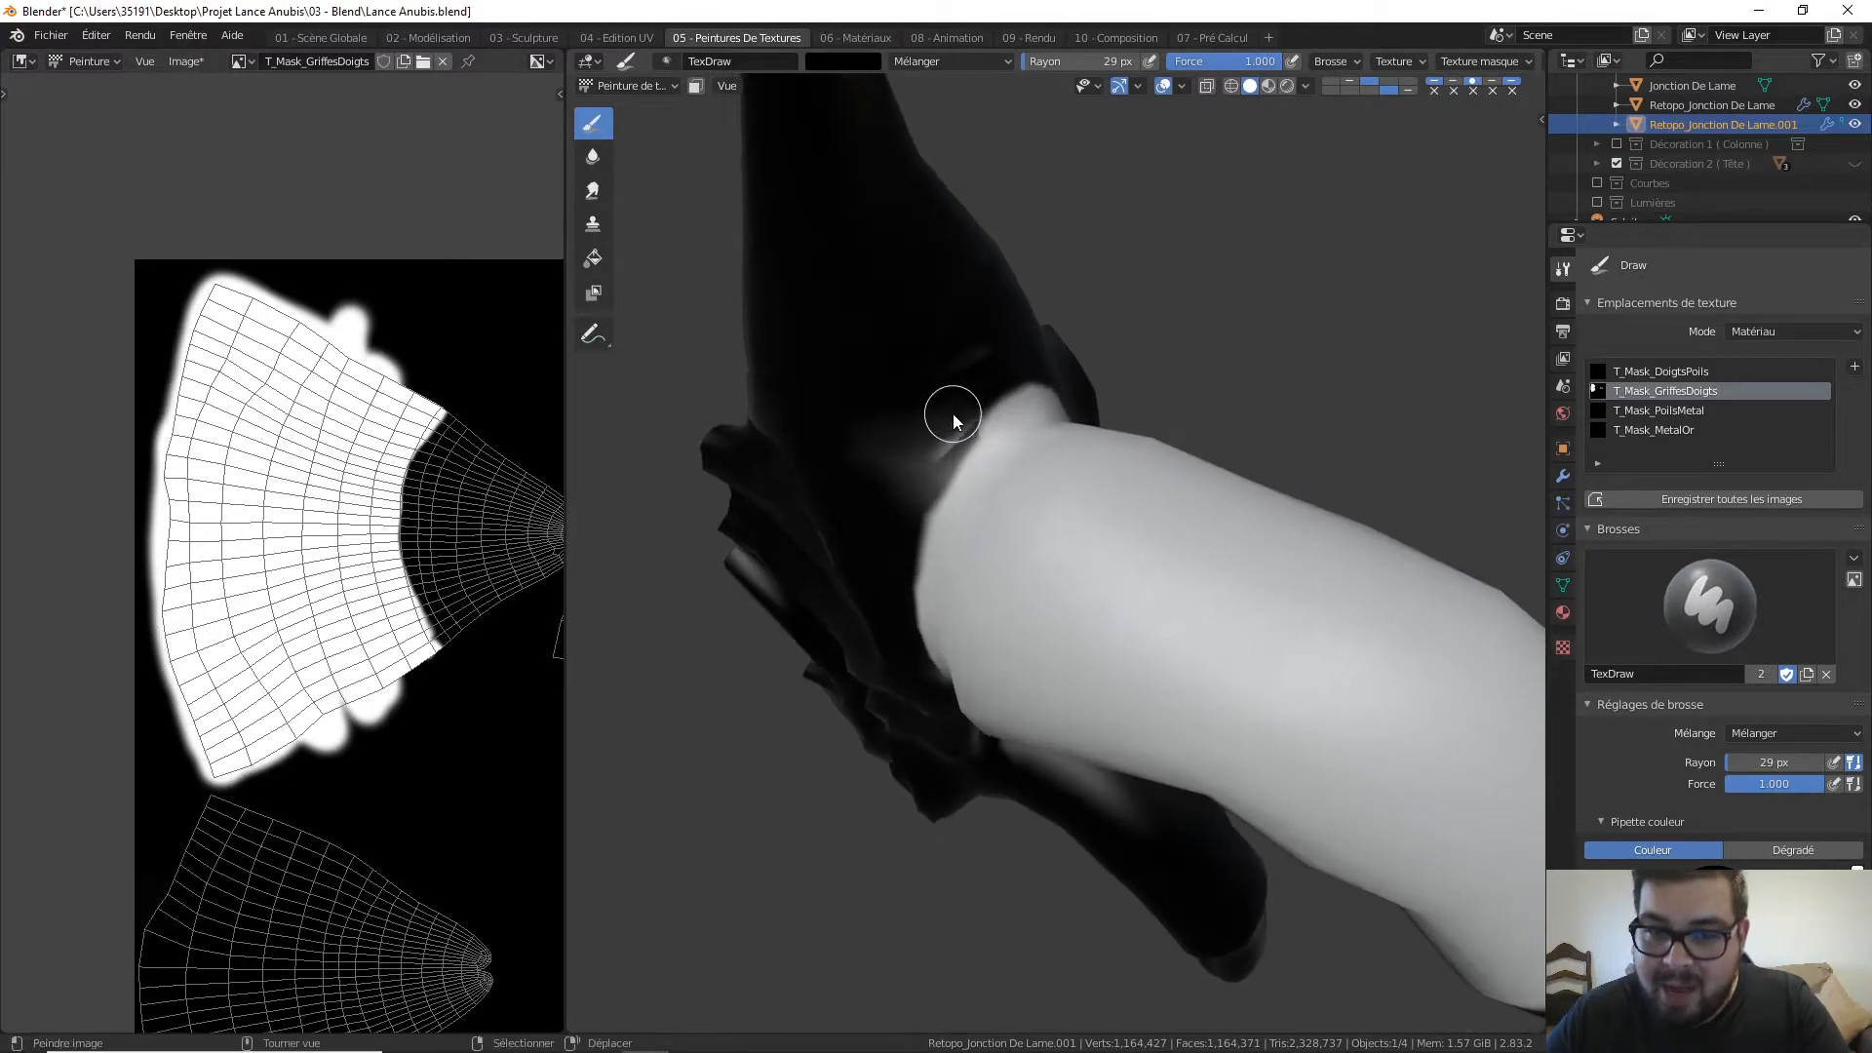
{"action": "left_click_drag", "start_coordinate": [932, 466], "coordinate": [1001, 336]}
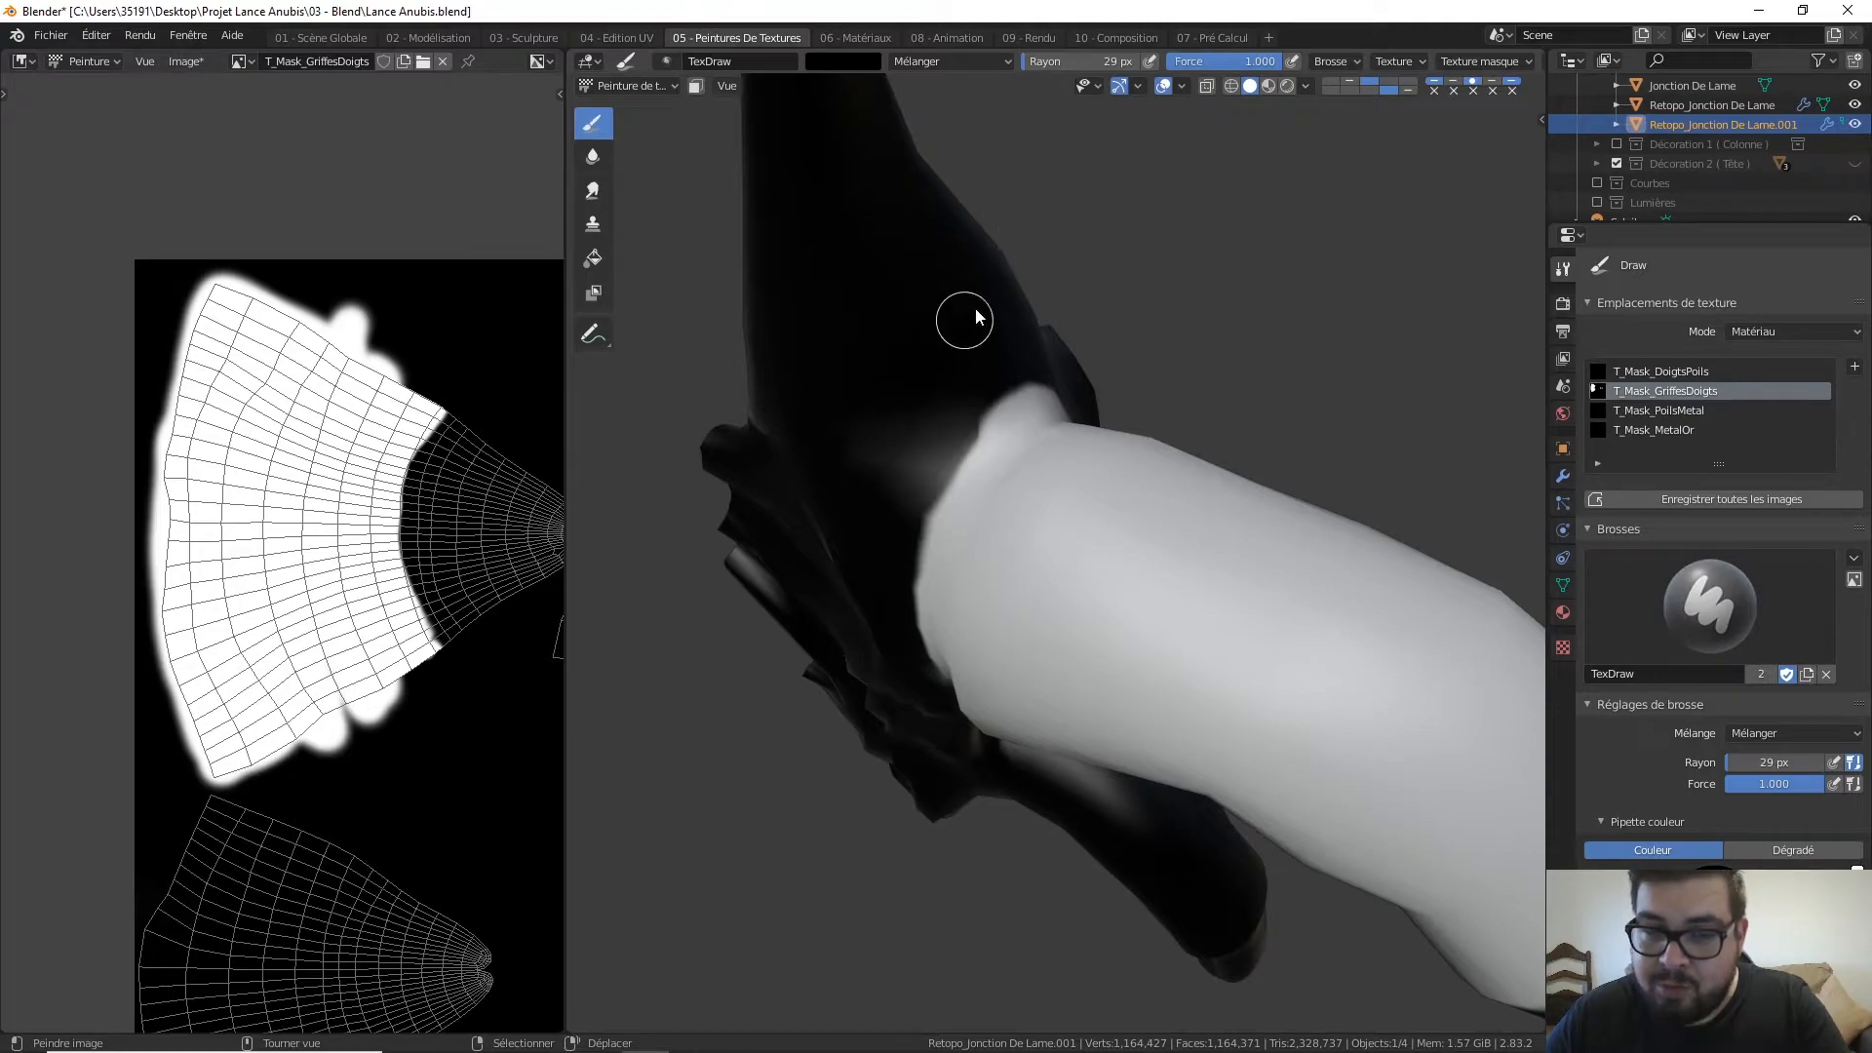
{"action": "middle_click_drag", "start_coordinate": [986, 311], "coordinate": [1091, 313]}
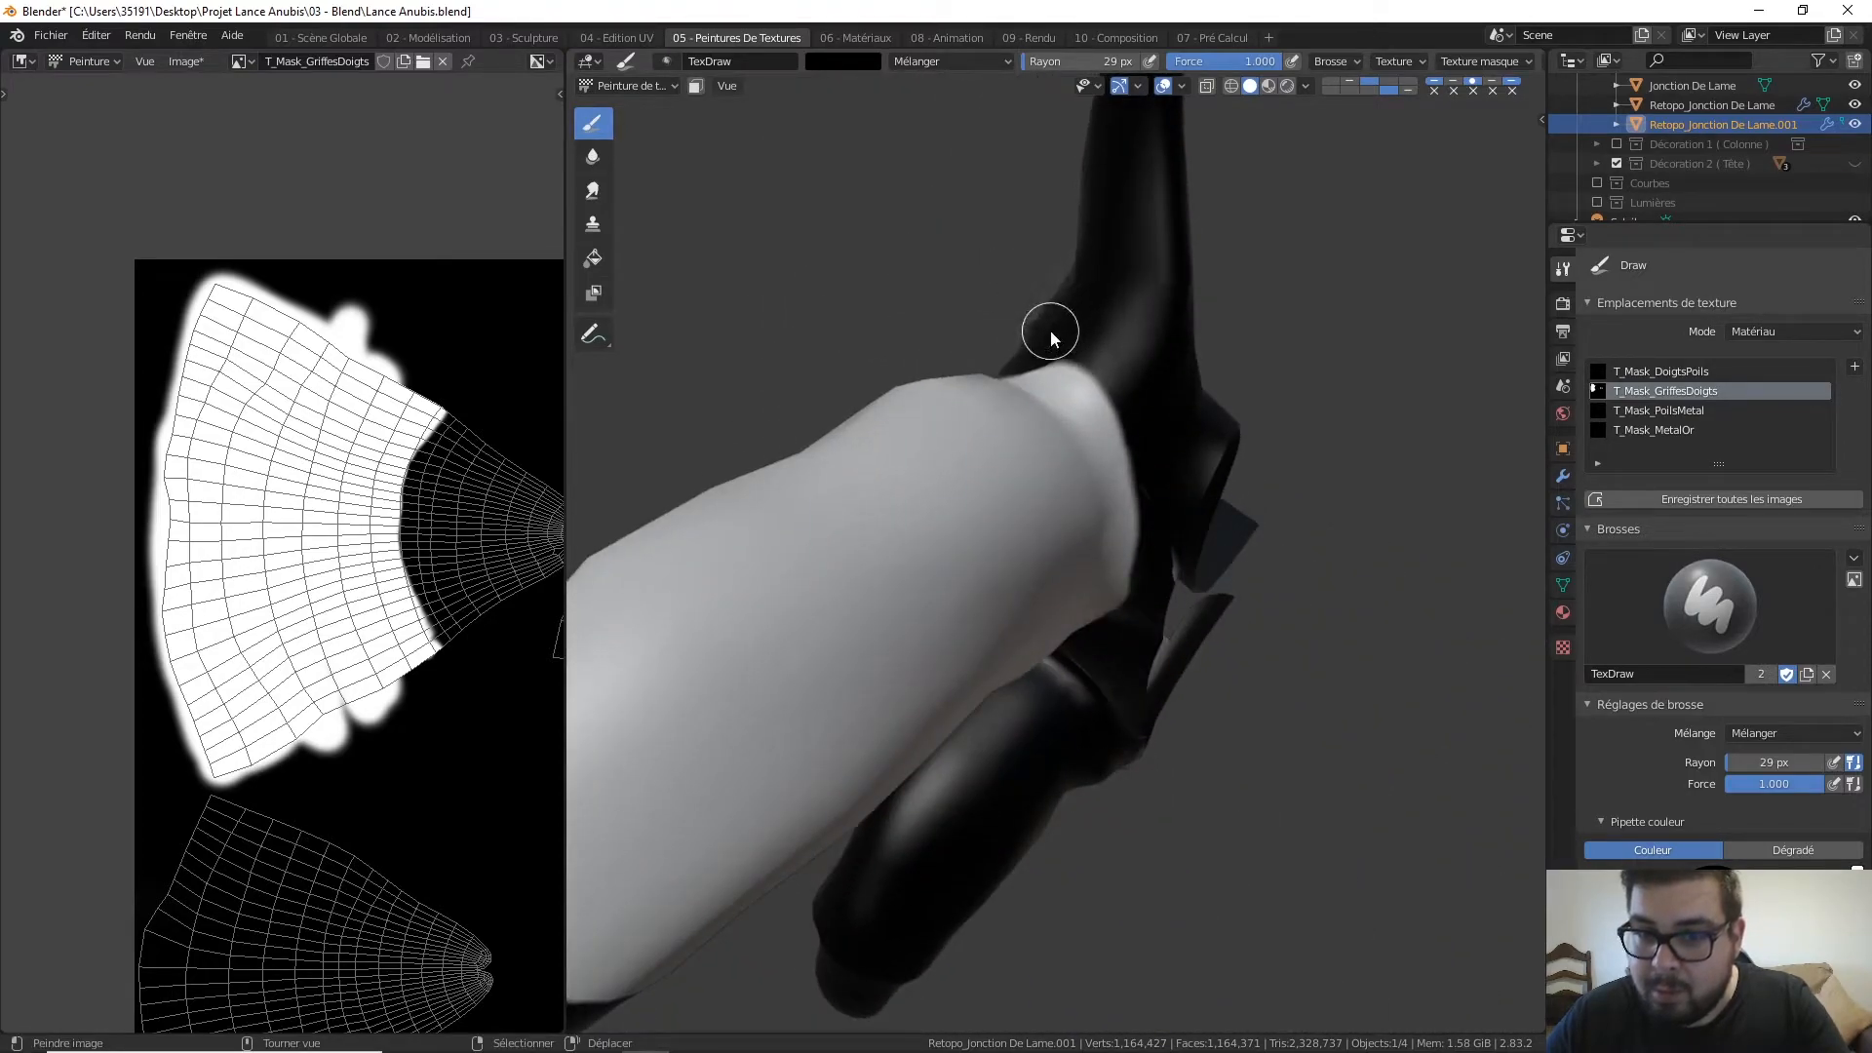
{"action": "middle_click_drag", "start_coordinate": [1120, 415], "coordinate": [1011, 359]}
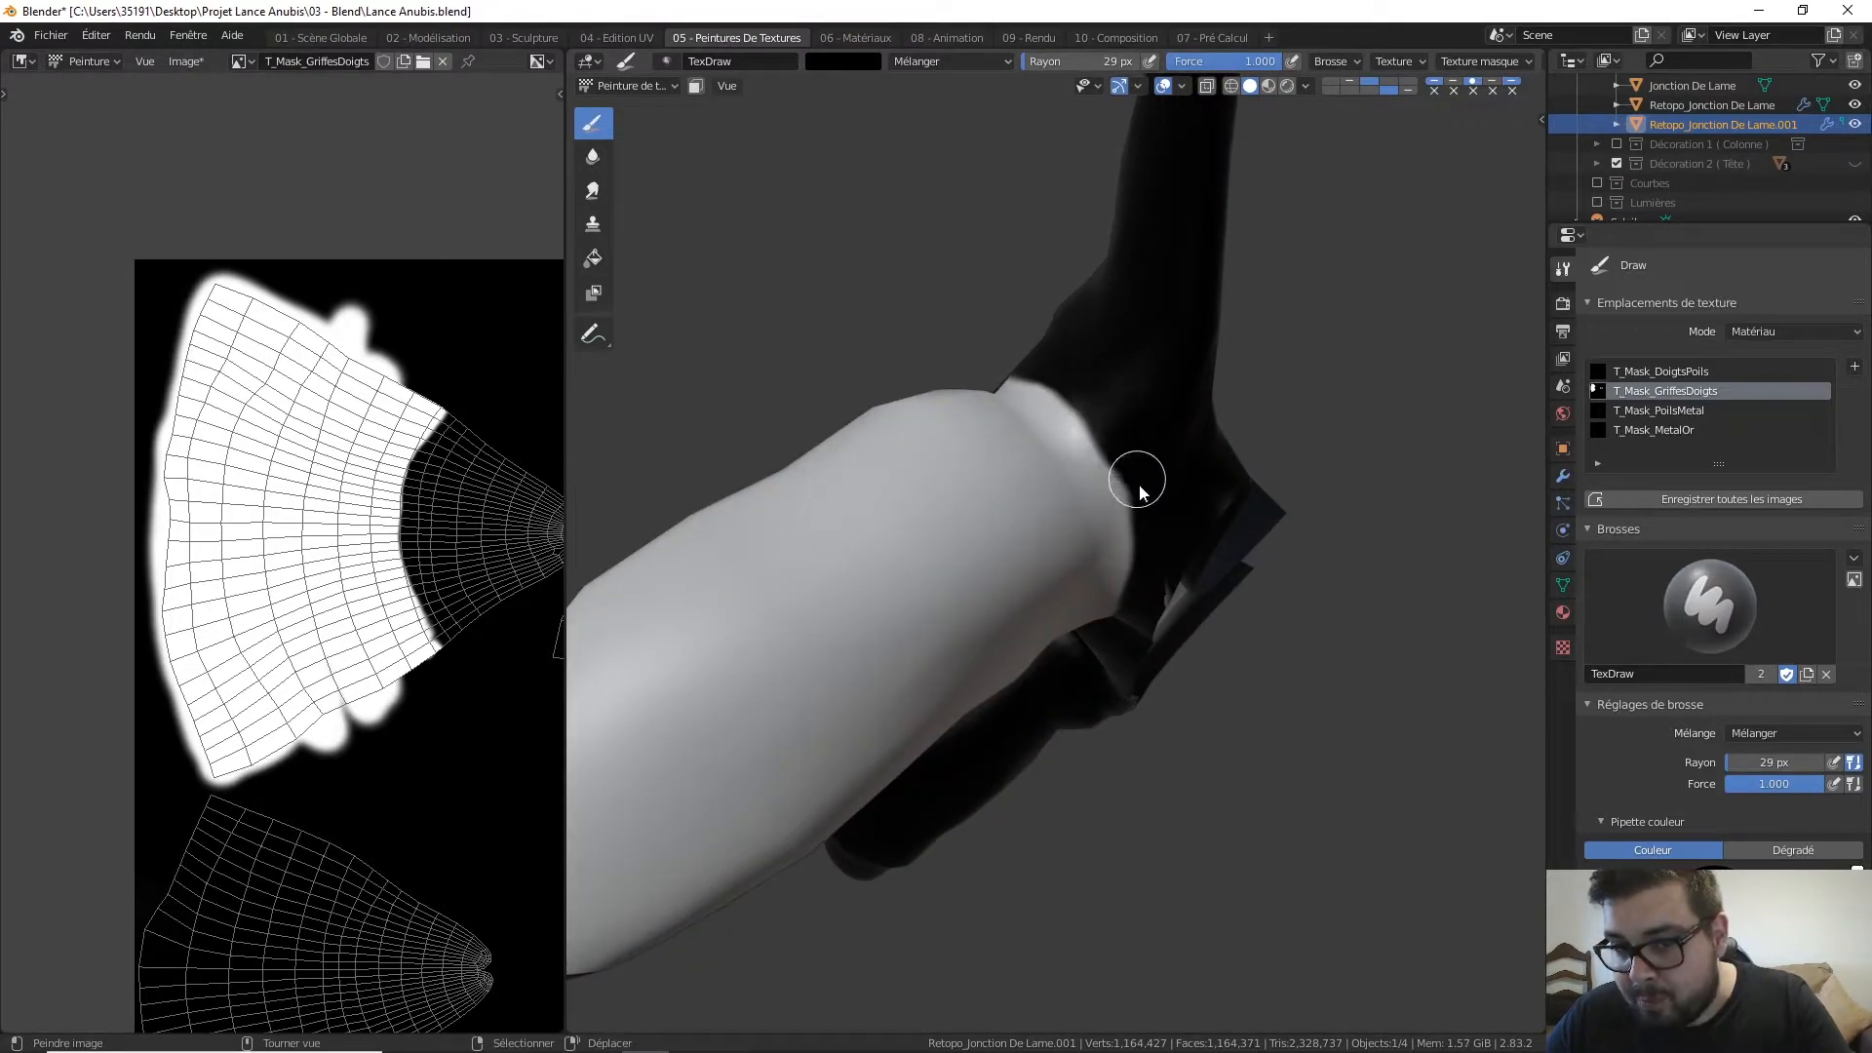
{"action": "middle_click_drag", "start_coordinate": [1138, 480], "coordinate": [1080, 290]}
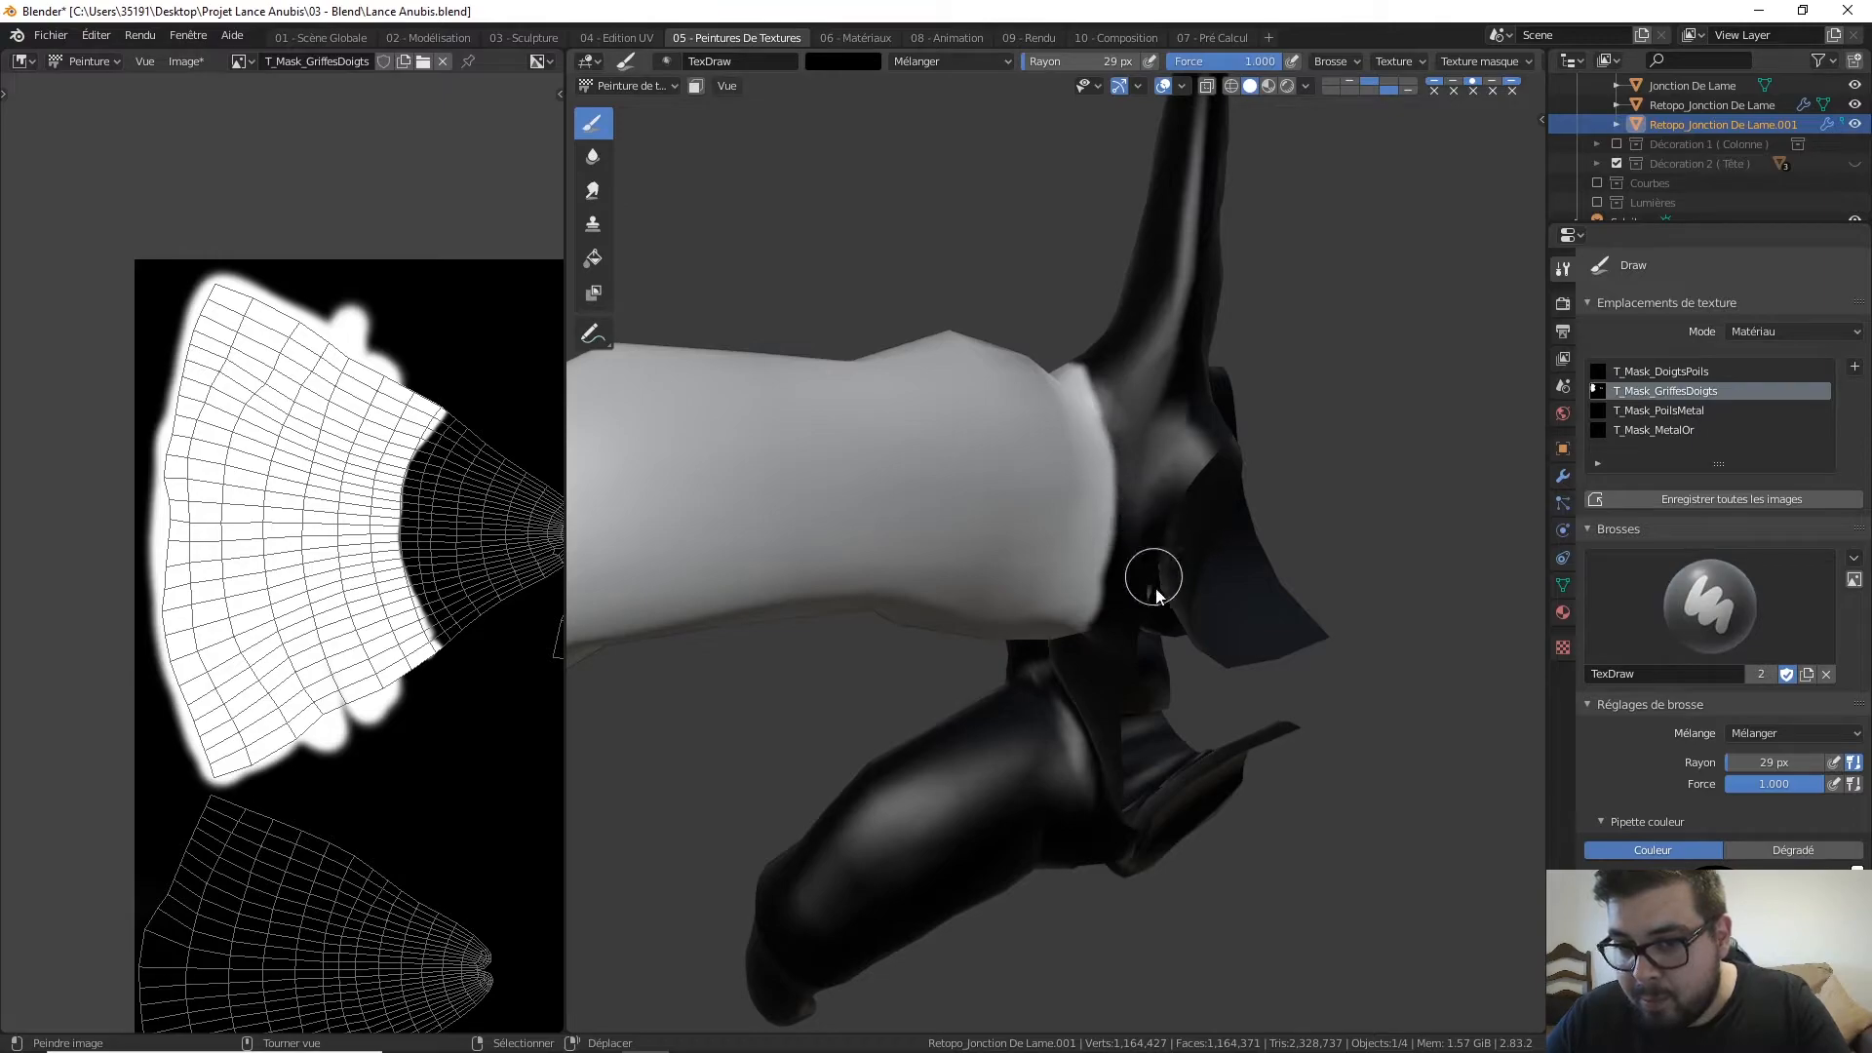
{"action": "mouse_move", "coordinate": [1154, 534]}
{"action": "middle_mouse_down"}
{"action": "mouse_move", "coordinate": [1153, 416]}
{"action": "mouse_move", "coordinate": [1138, 500]}
{"action": "middle_mouse_up"}
{"action": "mouse_move", "coordinate": [1131, 592]}
{"action": "middle_mouse_down"}
{"action": "mouse_move", "coordinate": [1287, 597]}
{"action": "mouse_move", "coordinate": [1078, 604]}
{"action": "middle_mouse_up"}
Switch the viewport to material preview and paint a white band across one side of the lower finger at the claw's base
{"action": "mouse_move", "coordinate": [1031, 668]}
{"action": "middle_mouse_down"}
{"action": "mouse_move", "coordinate": [1016, 680]}
{"action": "mouse_move", "coordinate": [1219, 700]}
{"action": "middle_mouse_up"}
{"action": "middle_click_drag", "start_coordinate": [1219, 351], "coordinate": [1108, 513]}
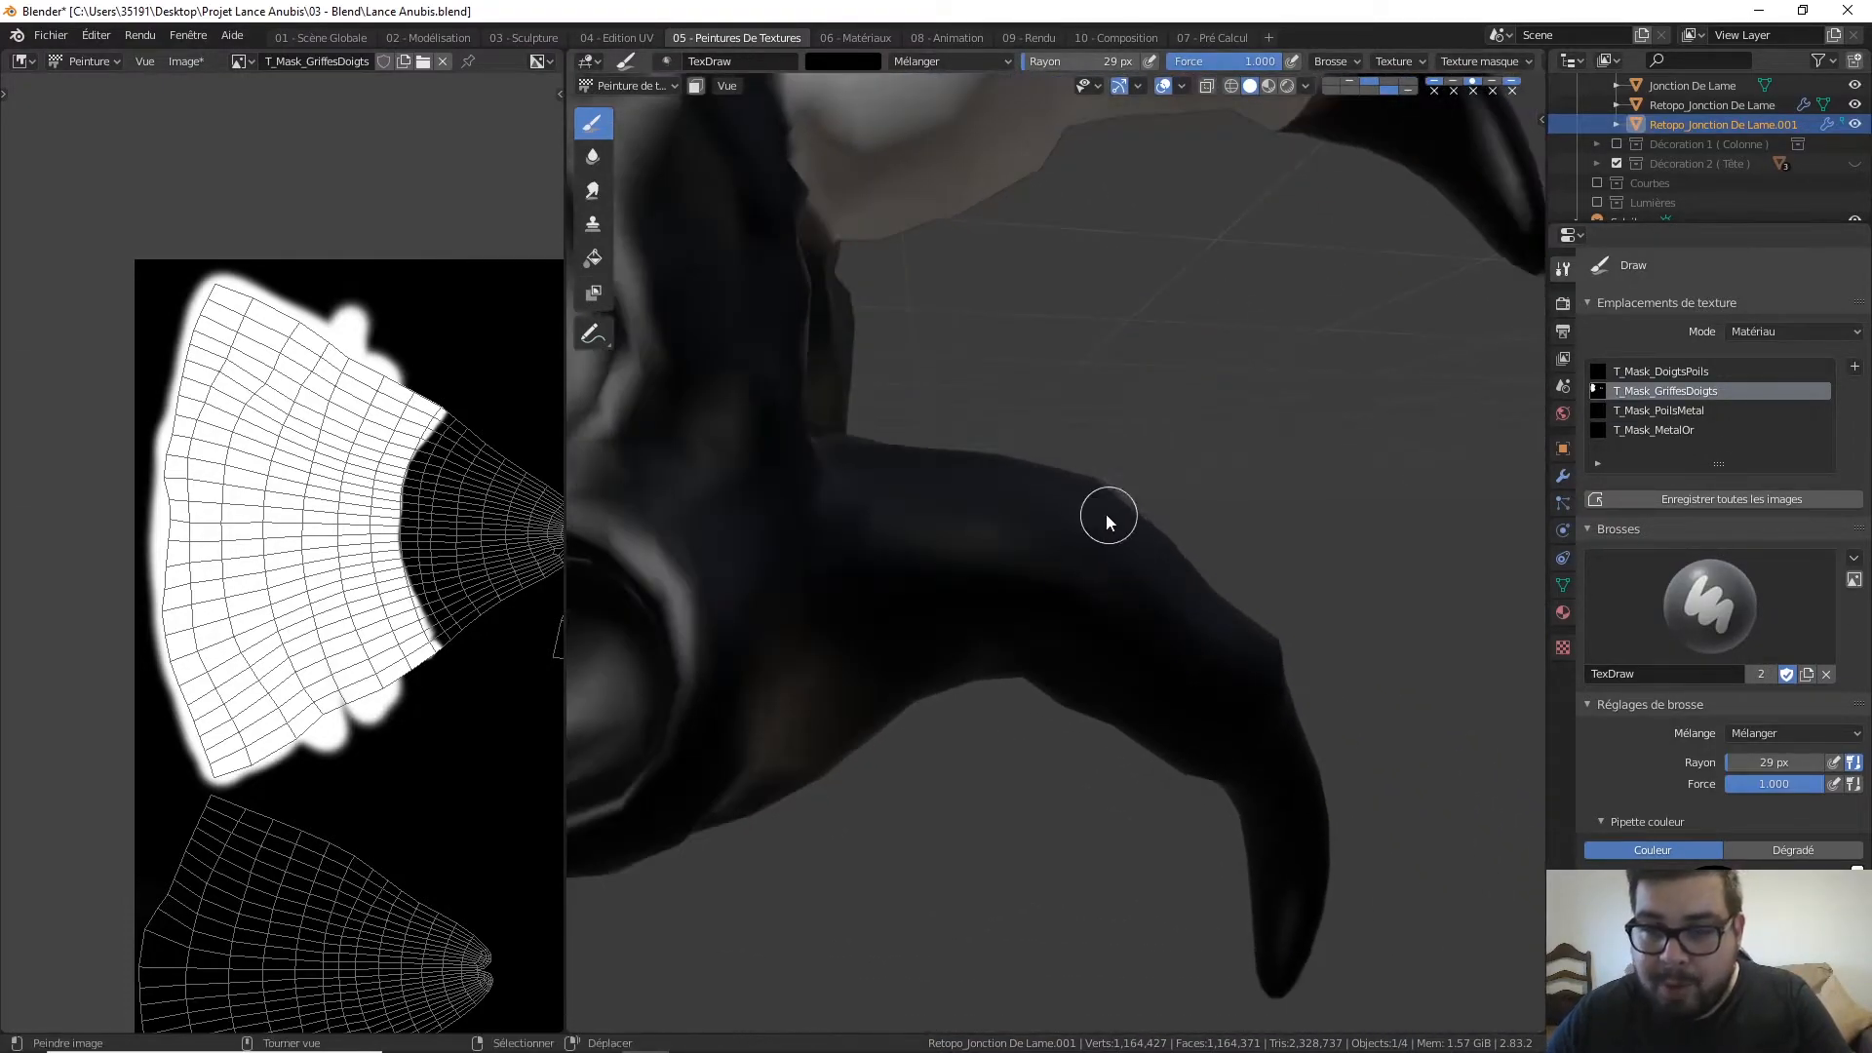
{"action": "left_click", "coordinate": [1268, 85]}
{"action": "mouse_move", "coordinate": [1209, 254]}
{"action": "middle_mouse_down"}
{"action": "mouse_move", "coordinate": [1127, 466]}
{"action": "mouse_move", "coordinate": [952, 220]}
{"action": "mouse_move", "coordinate": [998, 306]}
{"action": "mouse_move", "coordinate": [969, 232]}
{"action": "mouse_move", "coordinate": [967, 254]}
{"action": "mouse_move", "coordinate": [1003, 242]}
{"action": "mouse_move", "coordinate": [1187, 410]}
{"action": "mouse_move", "coordinate": [939, 105]}
{"action": "middle_mouse_up"}
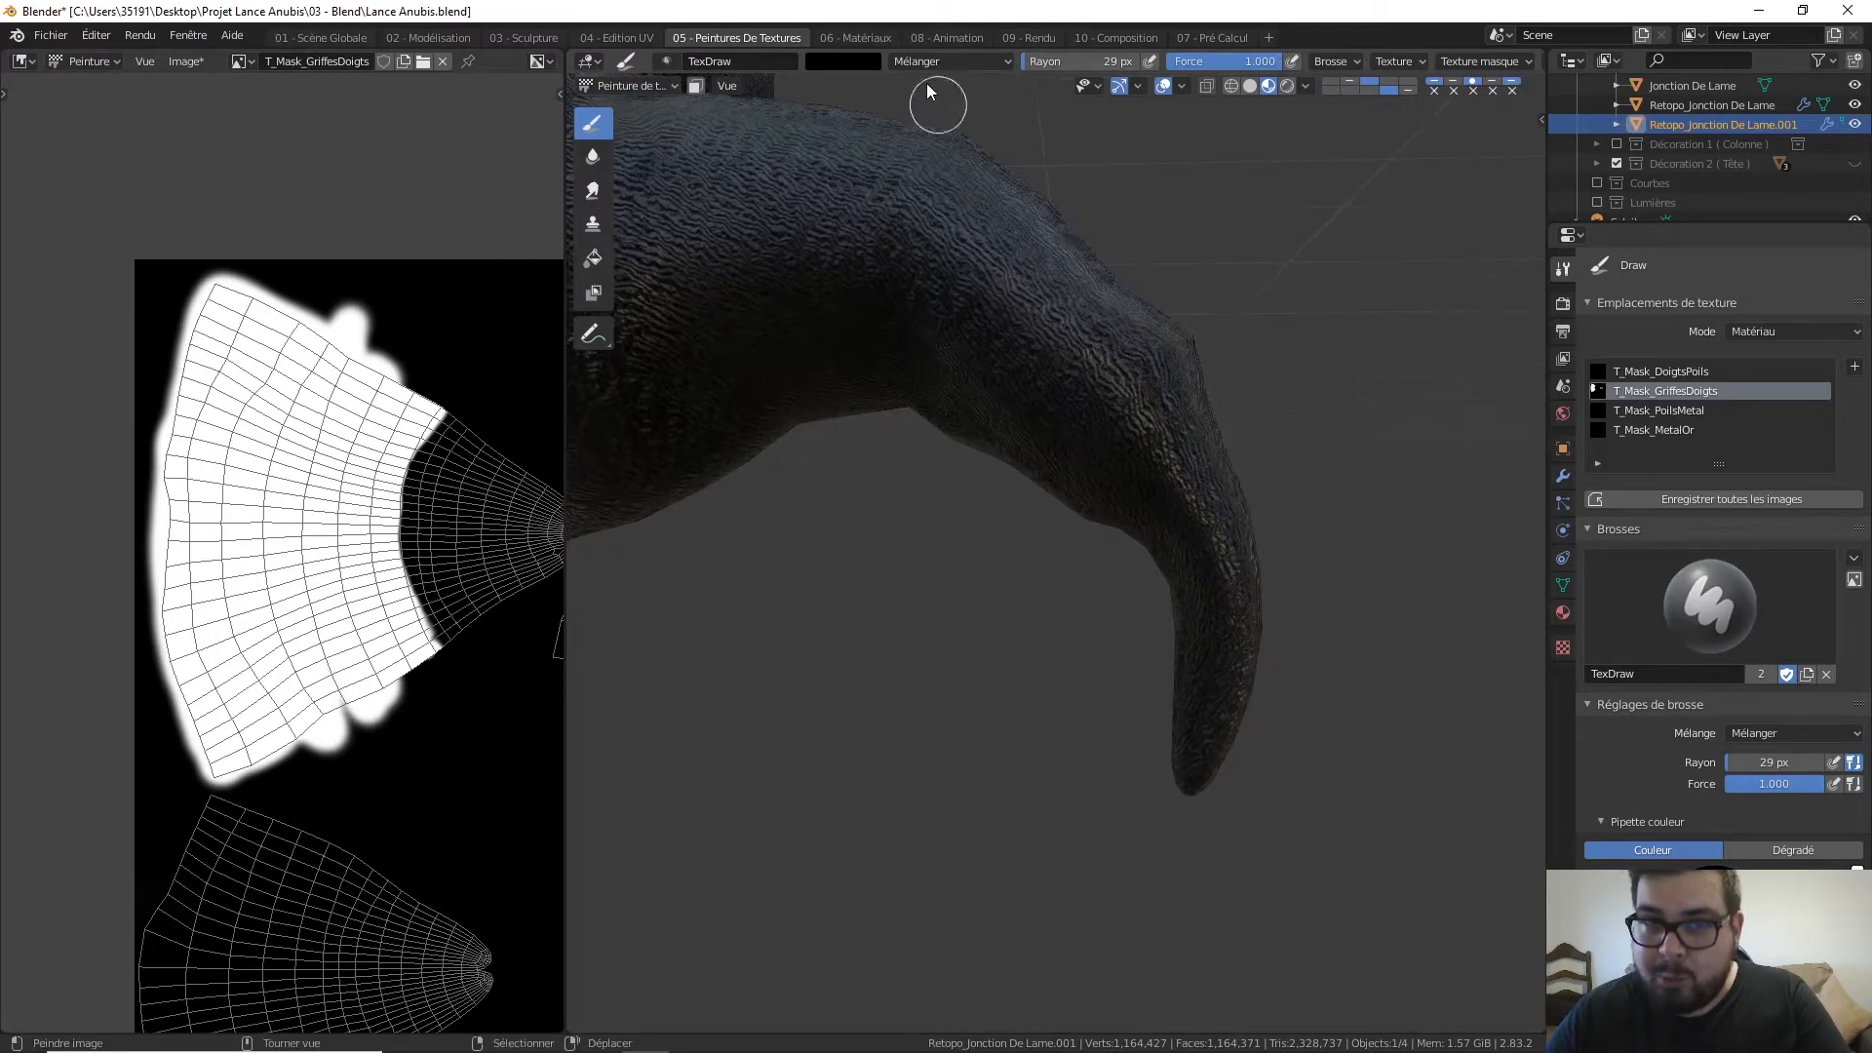
{"action": "key", "text": "x"}
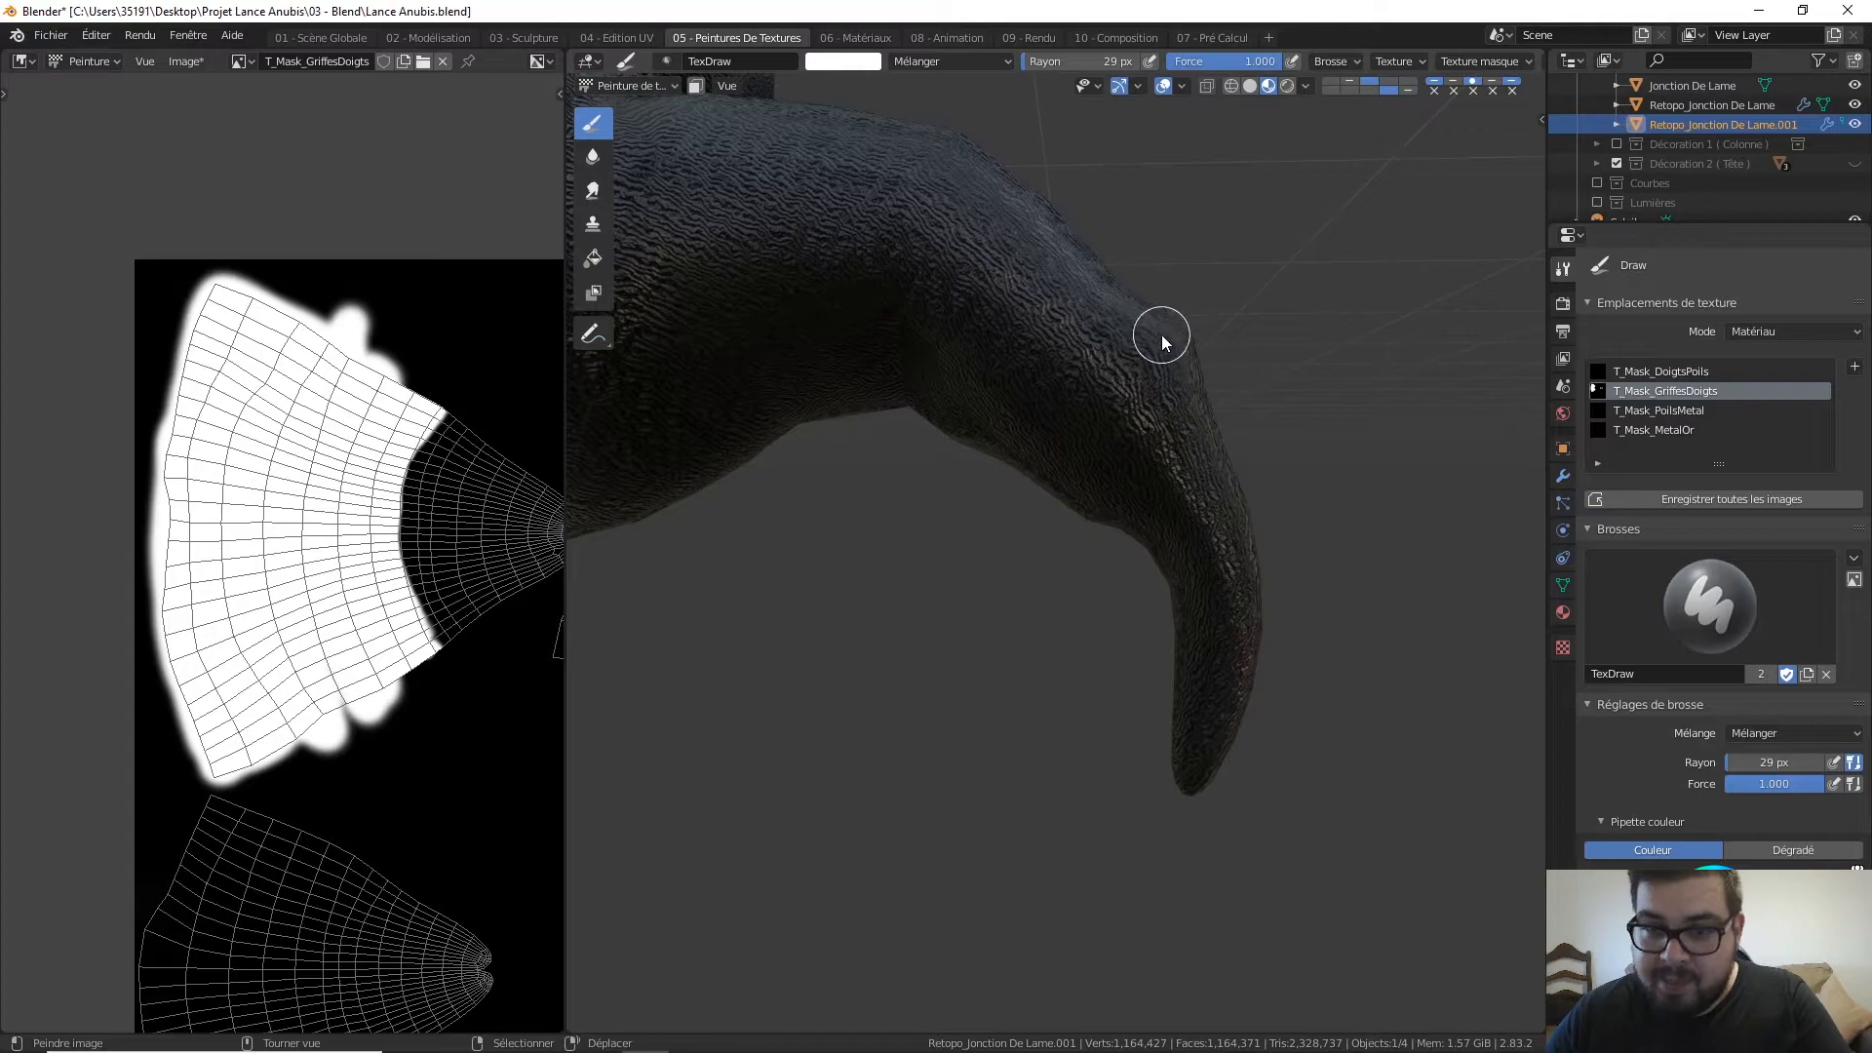
{"action": "left_click_drag", "start_coordinate": [1144, 355], "coordinate": [1068, 520]}
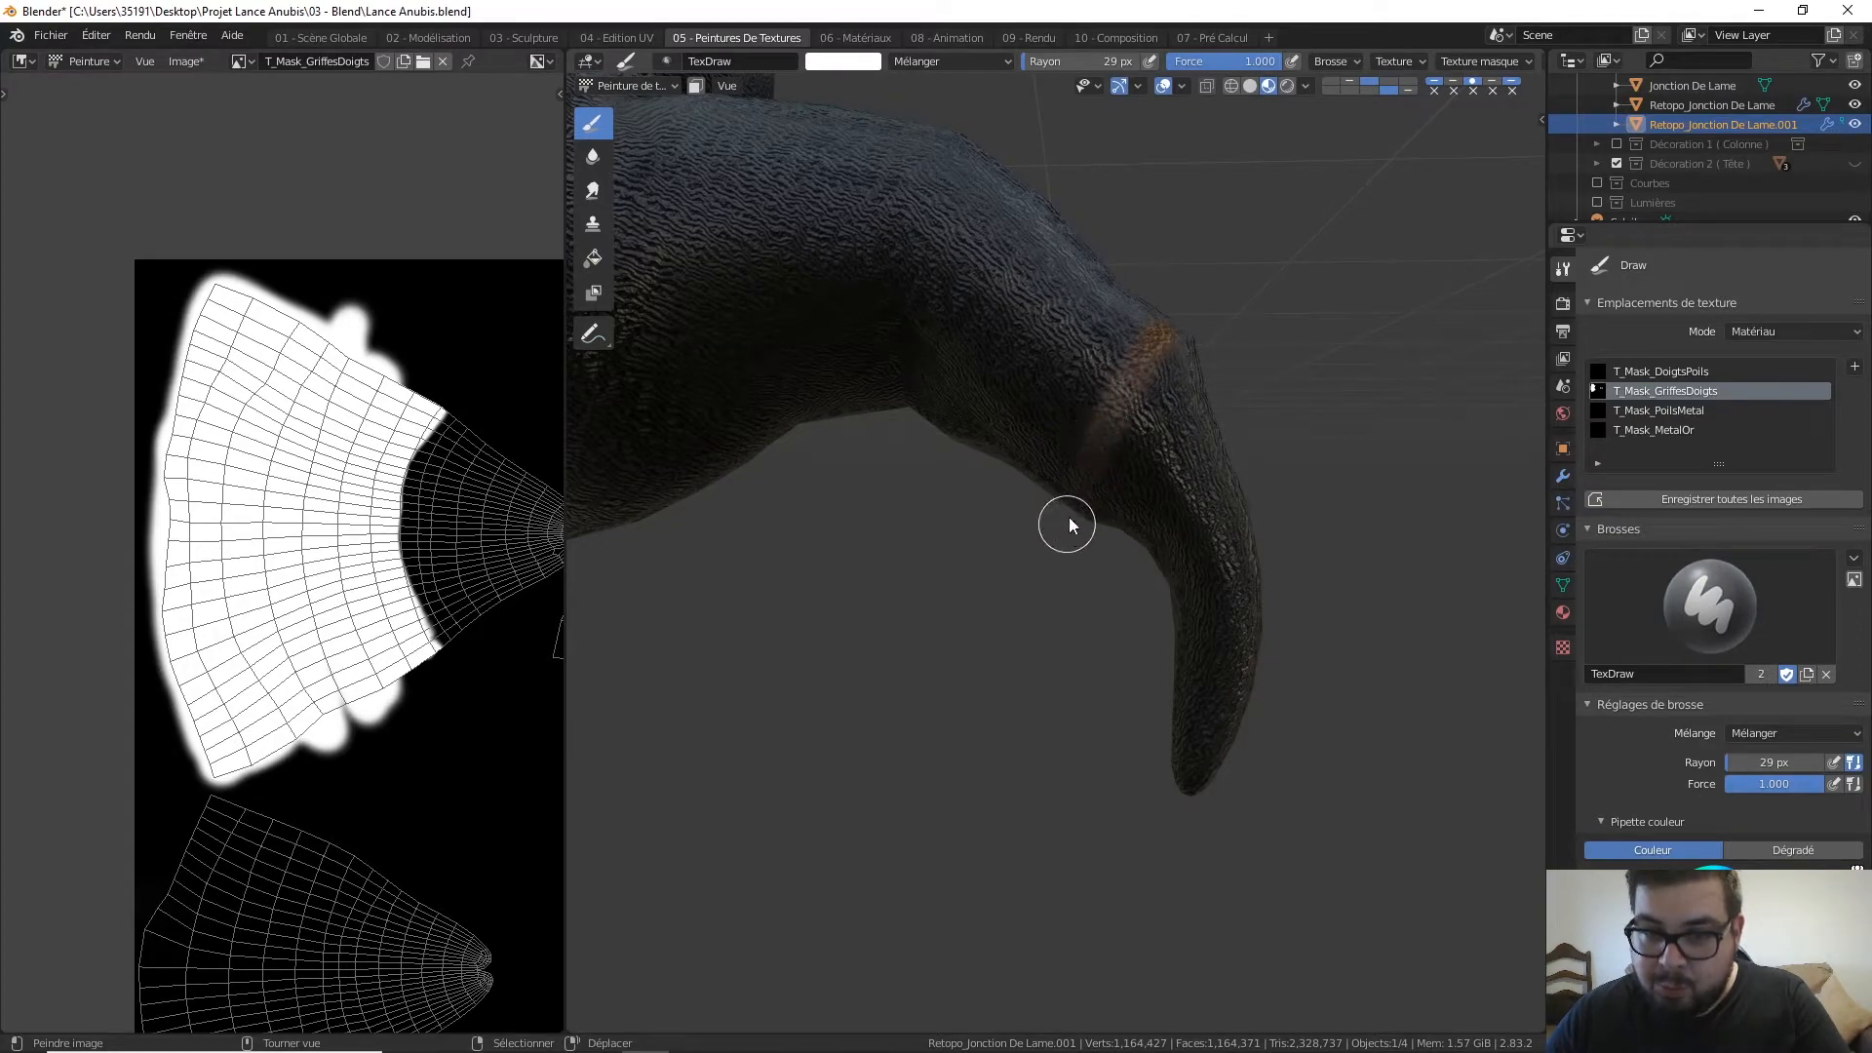
{"action": "middle_click_drag", "start_coordinate": [1187, 310], "coordinate": [1121, 509]}
{"action": "left_click_drag", "start_coordinate": [1244, 455], "coordinate": [1243, 446]}
Extend the white band across the opposite side and over the top of the lower finger at the claw's base
{"action": "mouse_move", "coordinate": [1242, 447]}
{"action": "middle_mouse_down"}
{"action": "mouse_move", "coordinate": [1044, 376]}
{"action": "mouse_move", "coordinate": [946, 313]}
{"action": "mouse_move", "coordinate": [965, 355]}
{"action": "middle_mouse_up"}
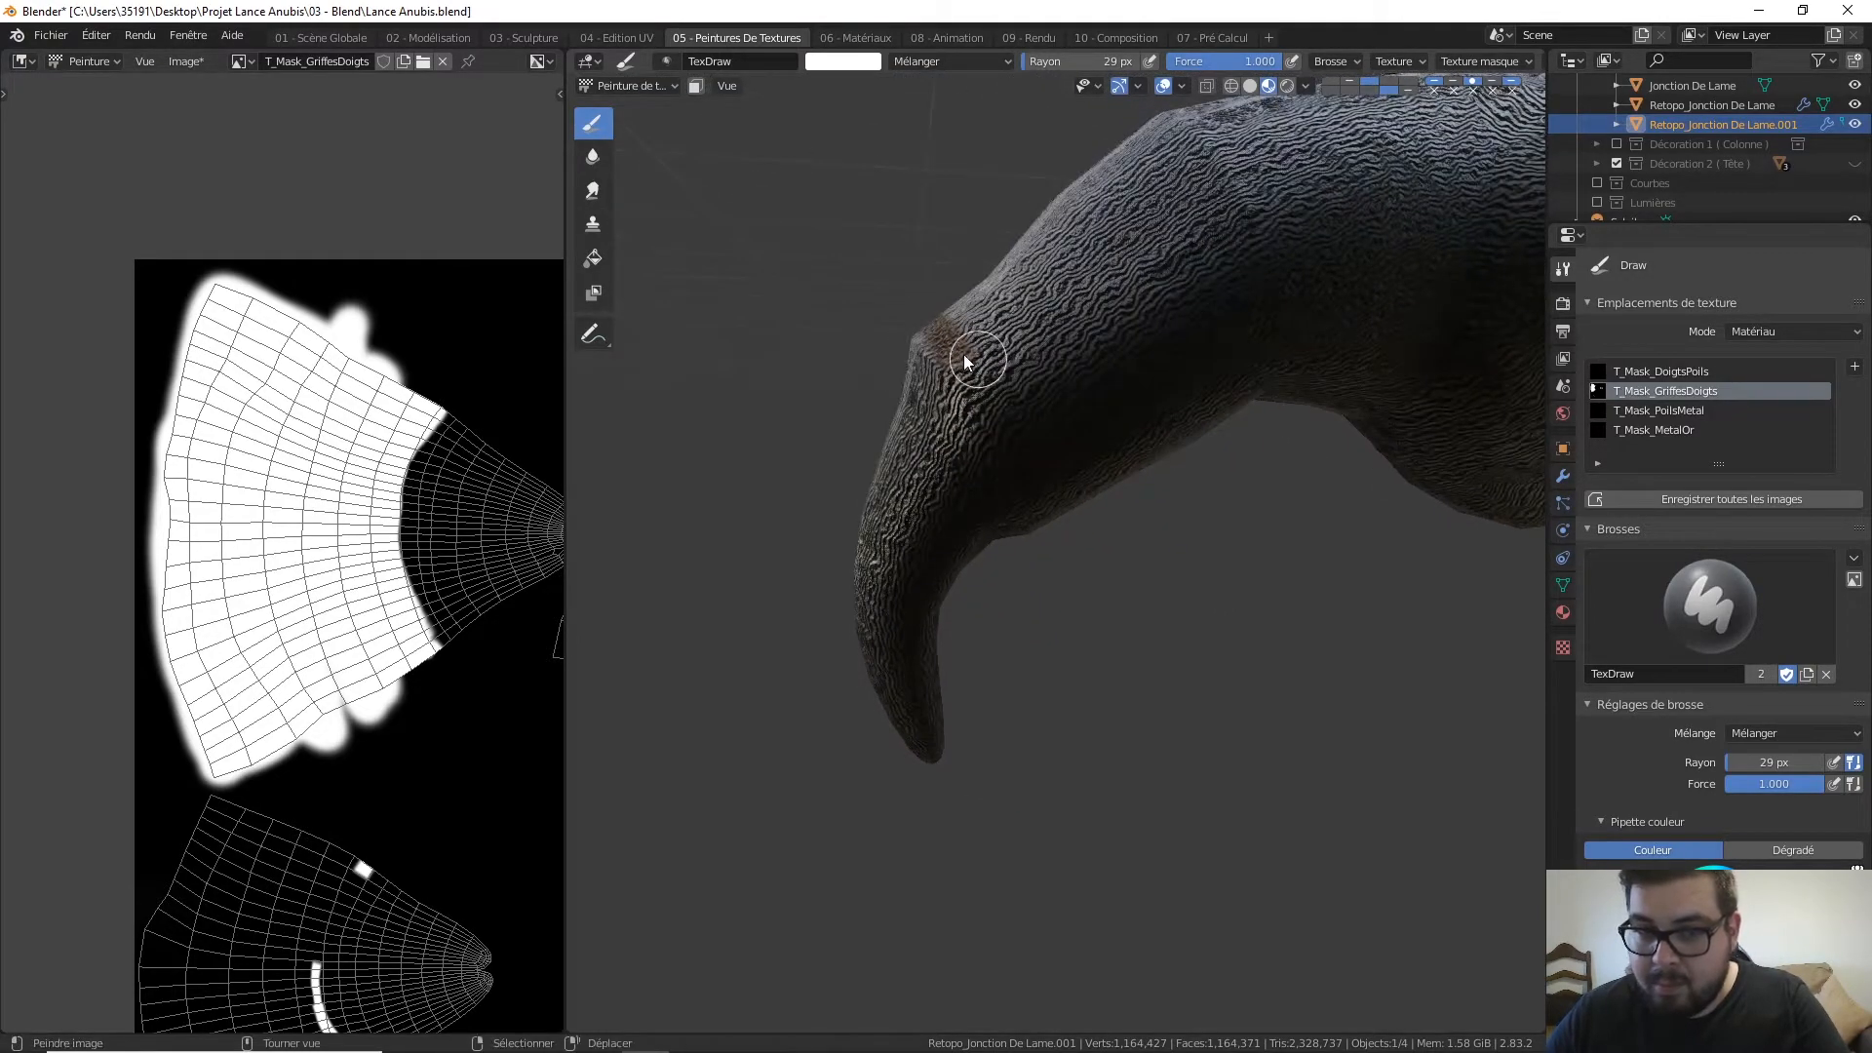
{"action": "mouse_move", "coordinate": [958, 361]}
{"action": "left_mouse_down"}
{"action": "mouse_move", "coordinate": [1063, 523]}
{"action": "mouse_move", "coordinate": [993, 436]}
{"action": "left_mouse_up"}
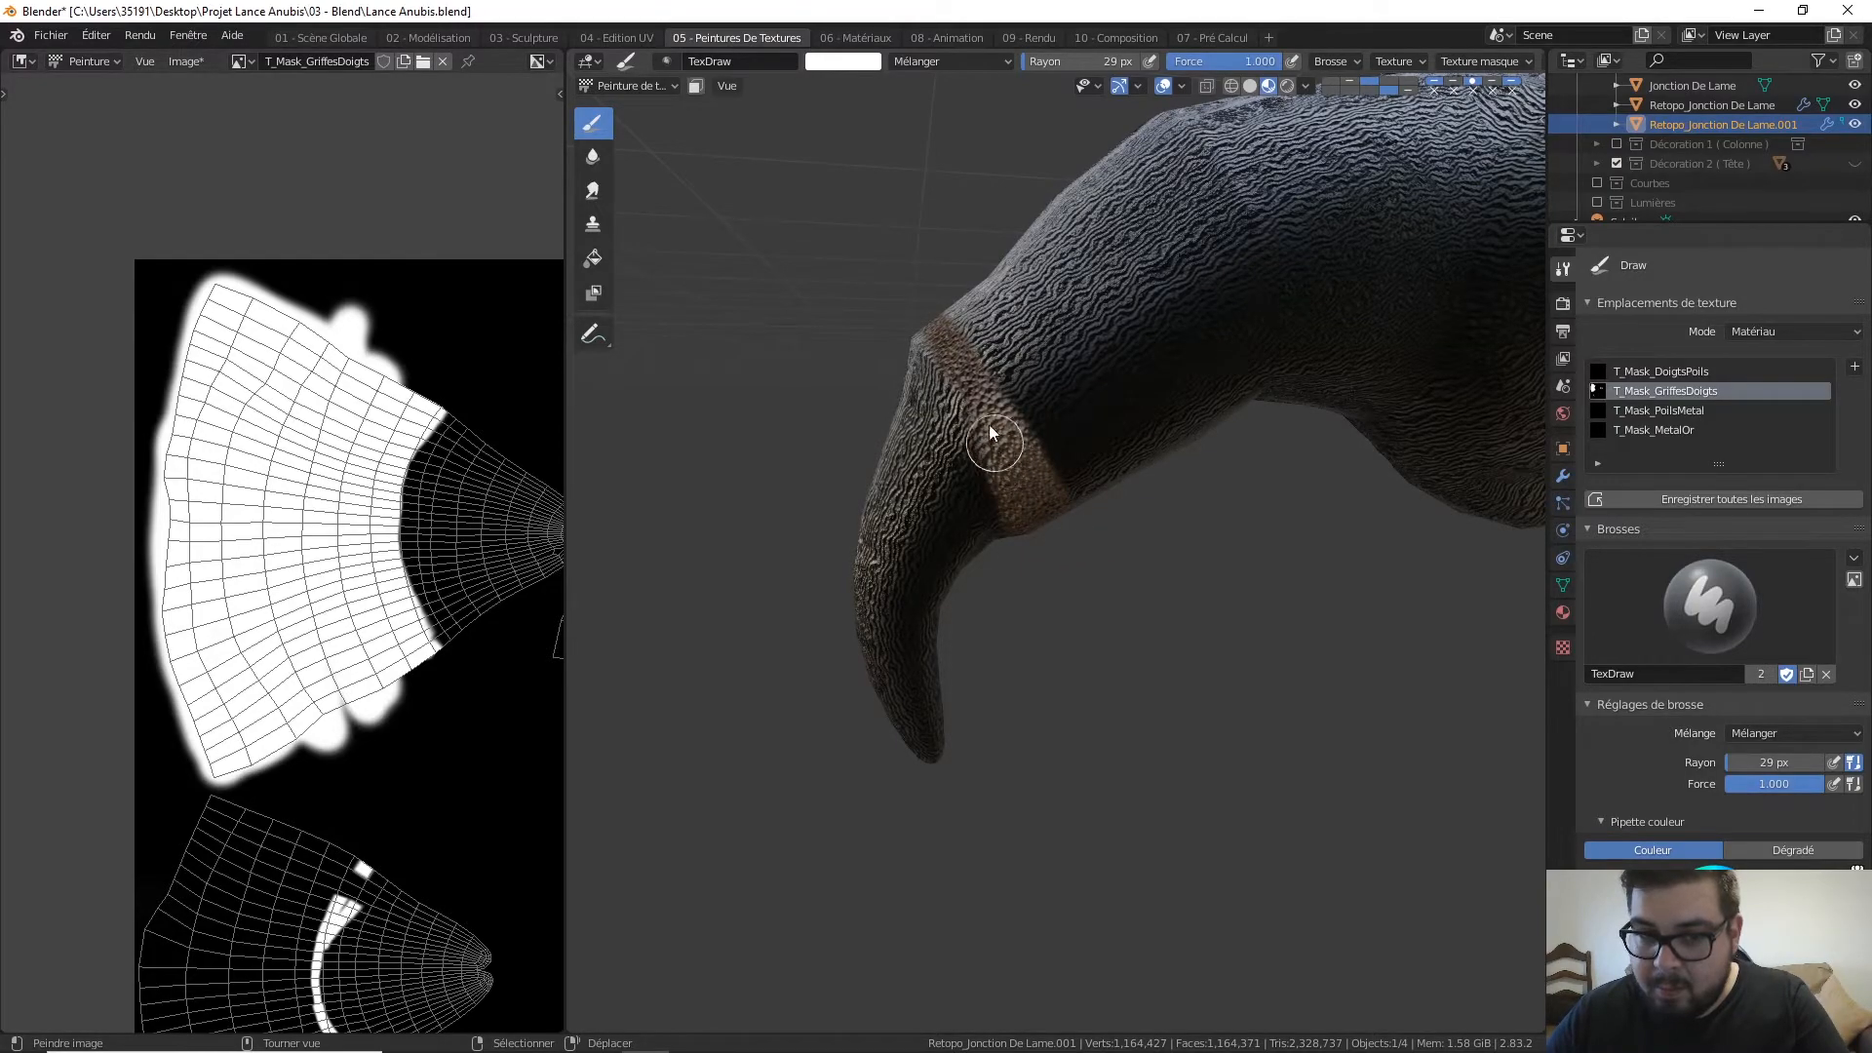
{"action": "middle_click_drag", "start_coordinate": [1014, 388], "coordinate": [1015, 489]}
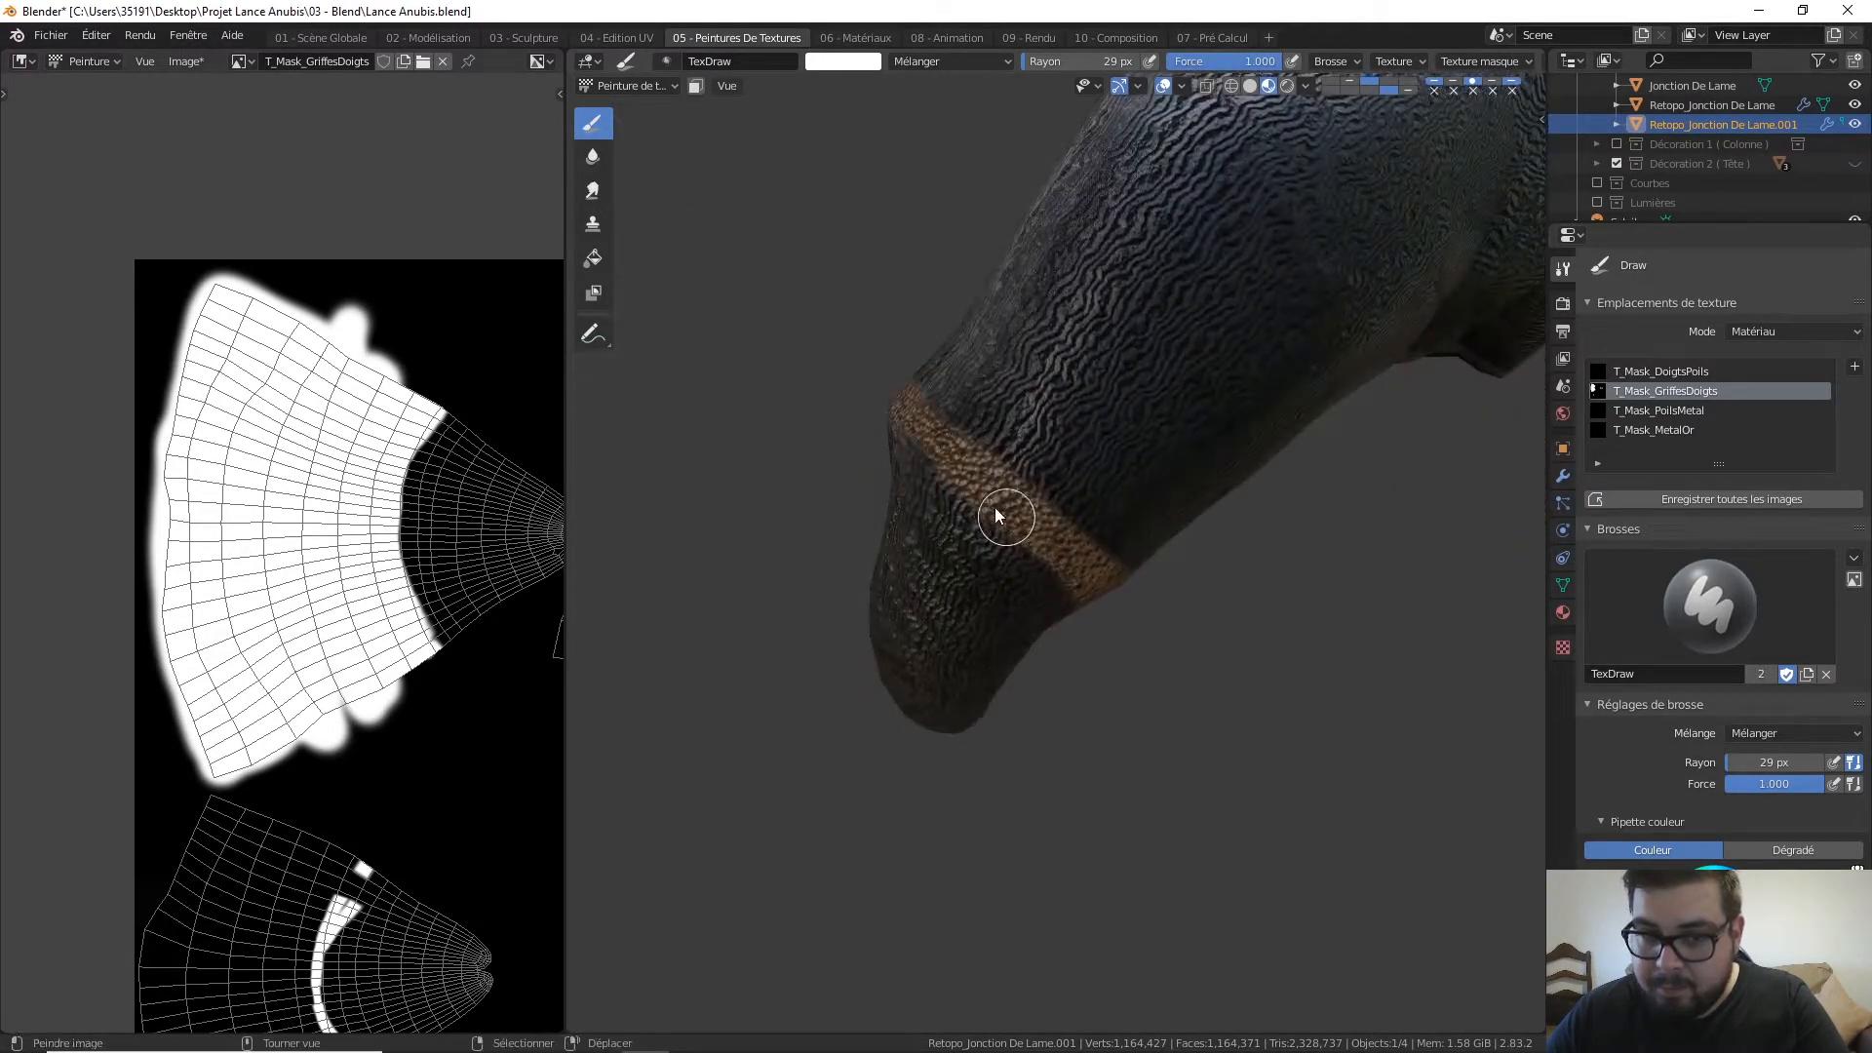
{"action": "mouse_move", "coordinate": [932, 404]}
{"action": "middle_mouse_down"}
{"action": "mouse_move", "coordinate": [1128, 361]}
{"action": "mouse_move", "coordinate": [1270, 275]}
{"action": "mouse_move", "coordinate": [1034, 368]}
{"action": "middle_mouse_up"}
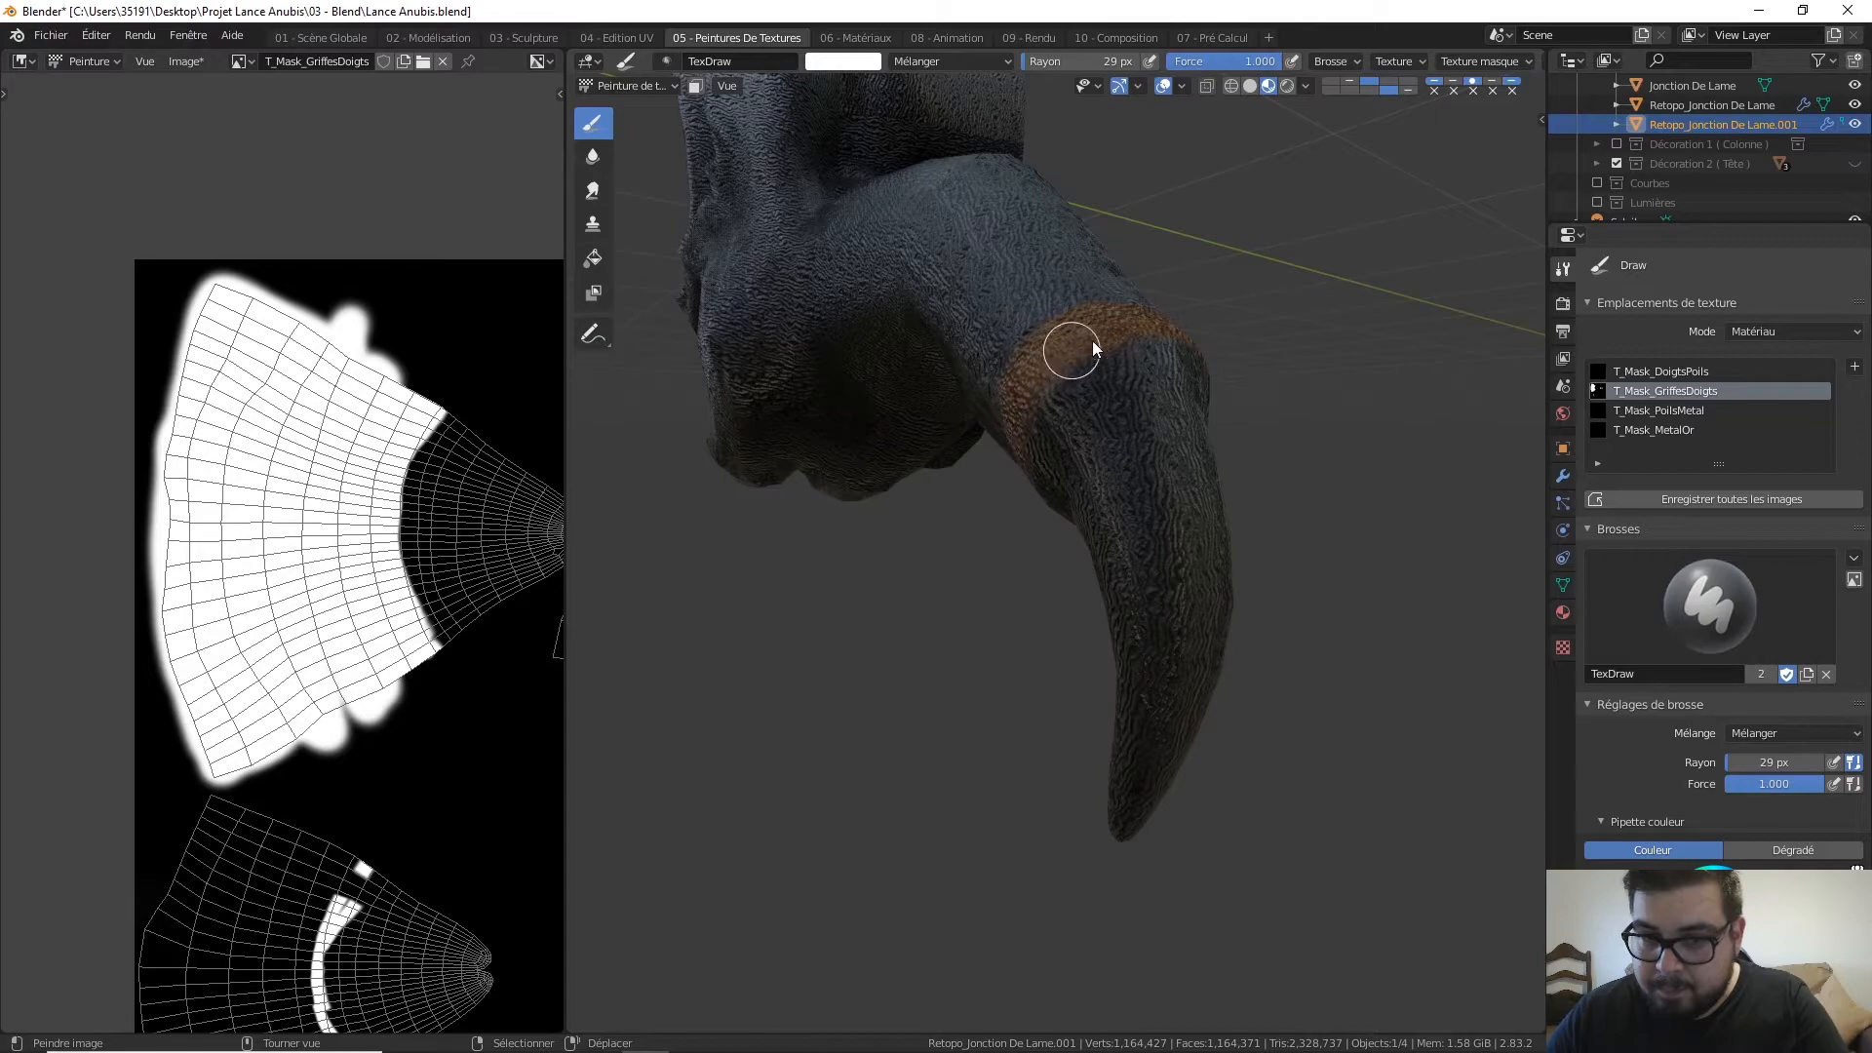
{"action": "middle_click_drag", "start_coordinate": [1220, 351], "coordinate": [1074, 368]}
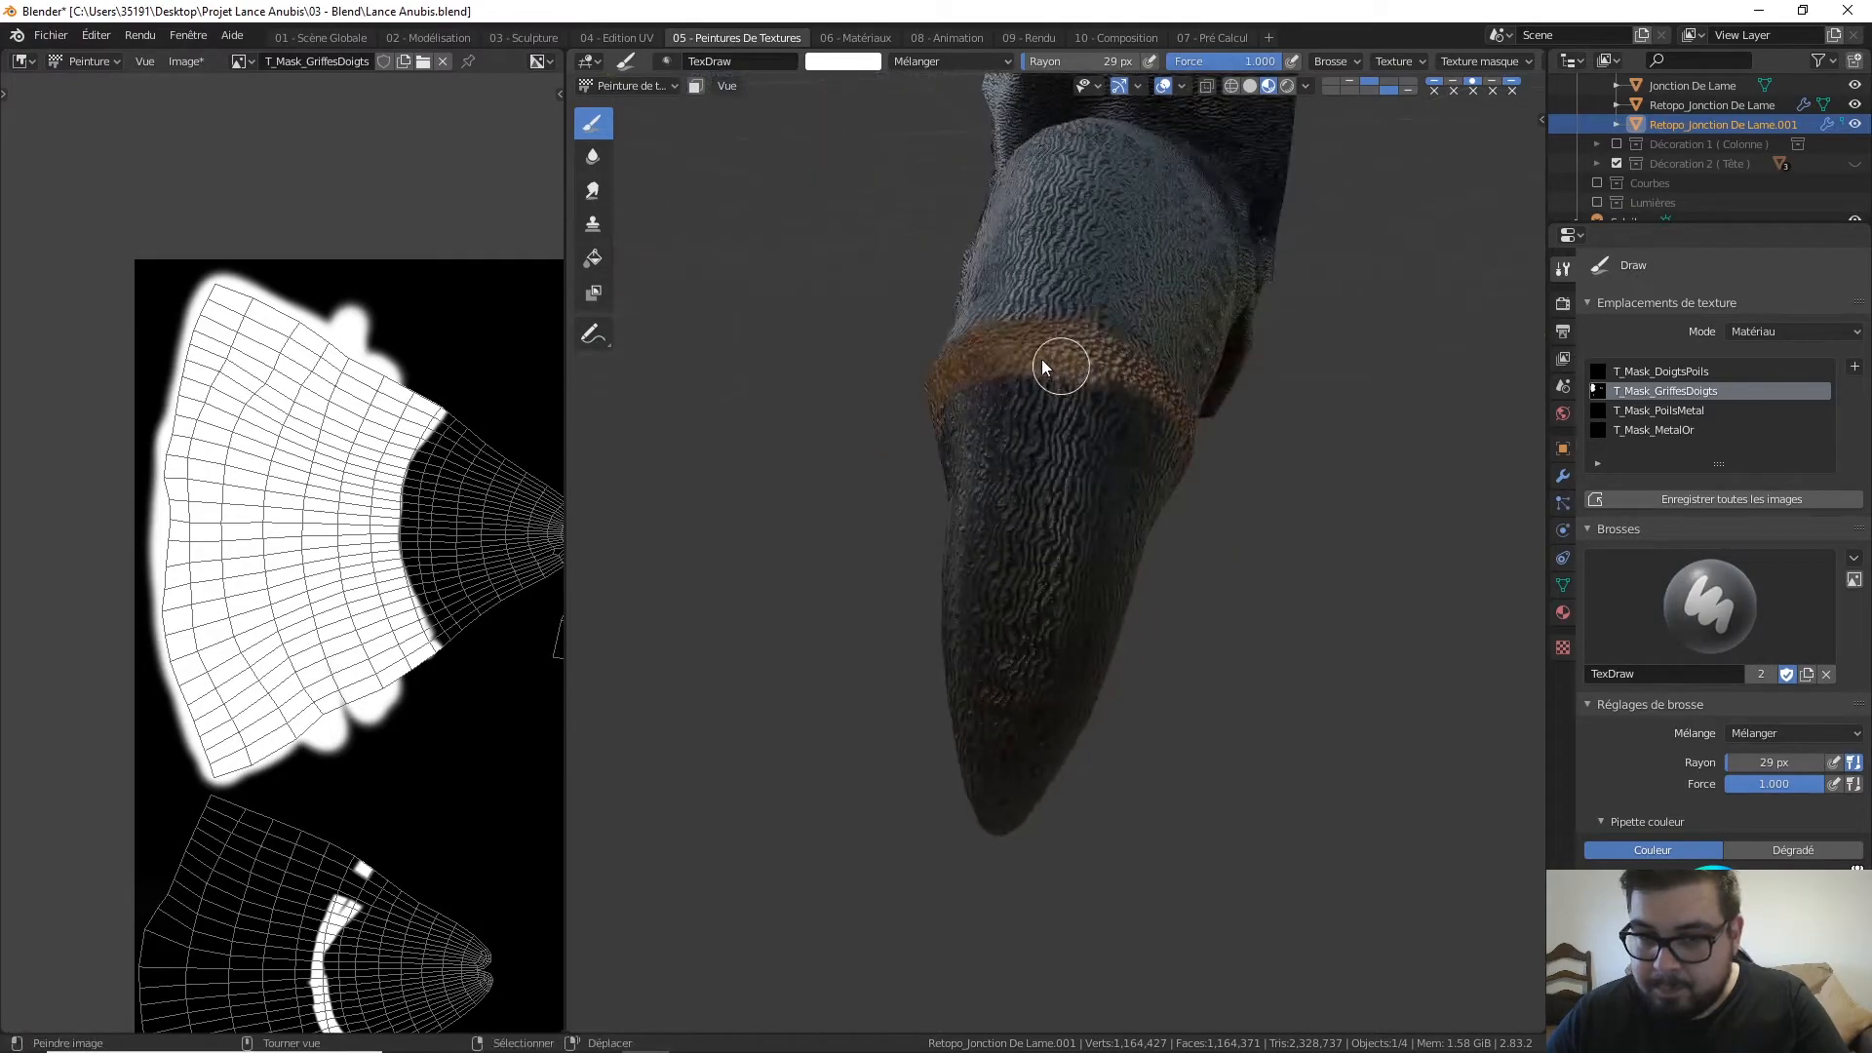
{"action": "left_click_drag", "start_coordinate": [1111, 371], "coordinate": [1190, 426]}
{"action": "middle_click_drag", "start_coordinate": [1190, 419], "coordinate": [1062, 353]}
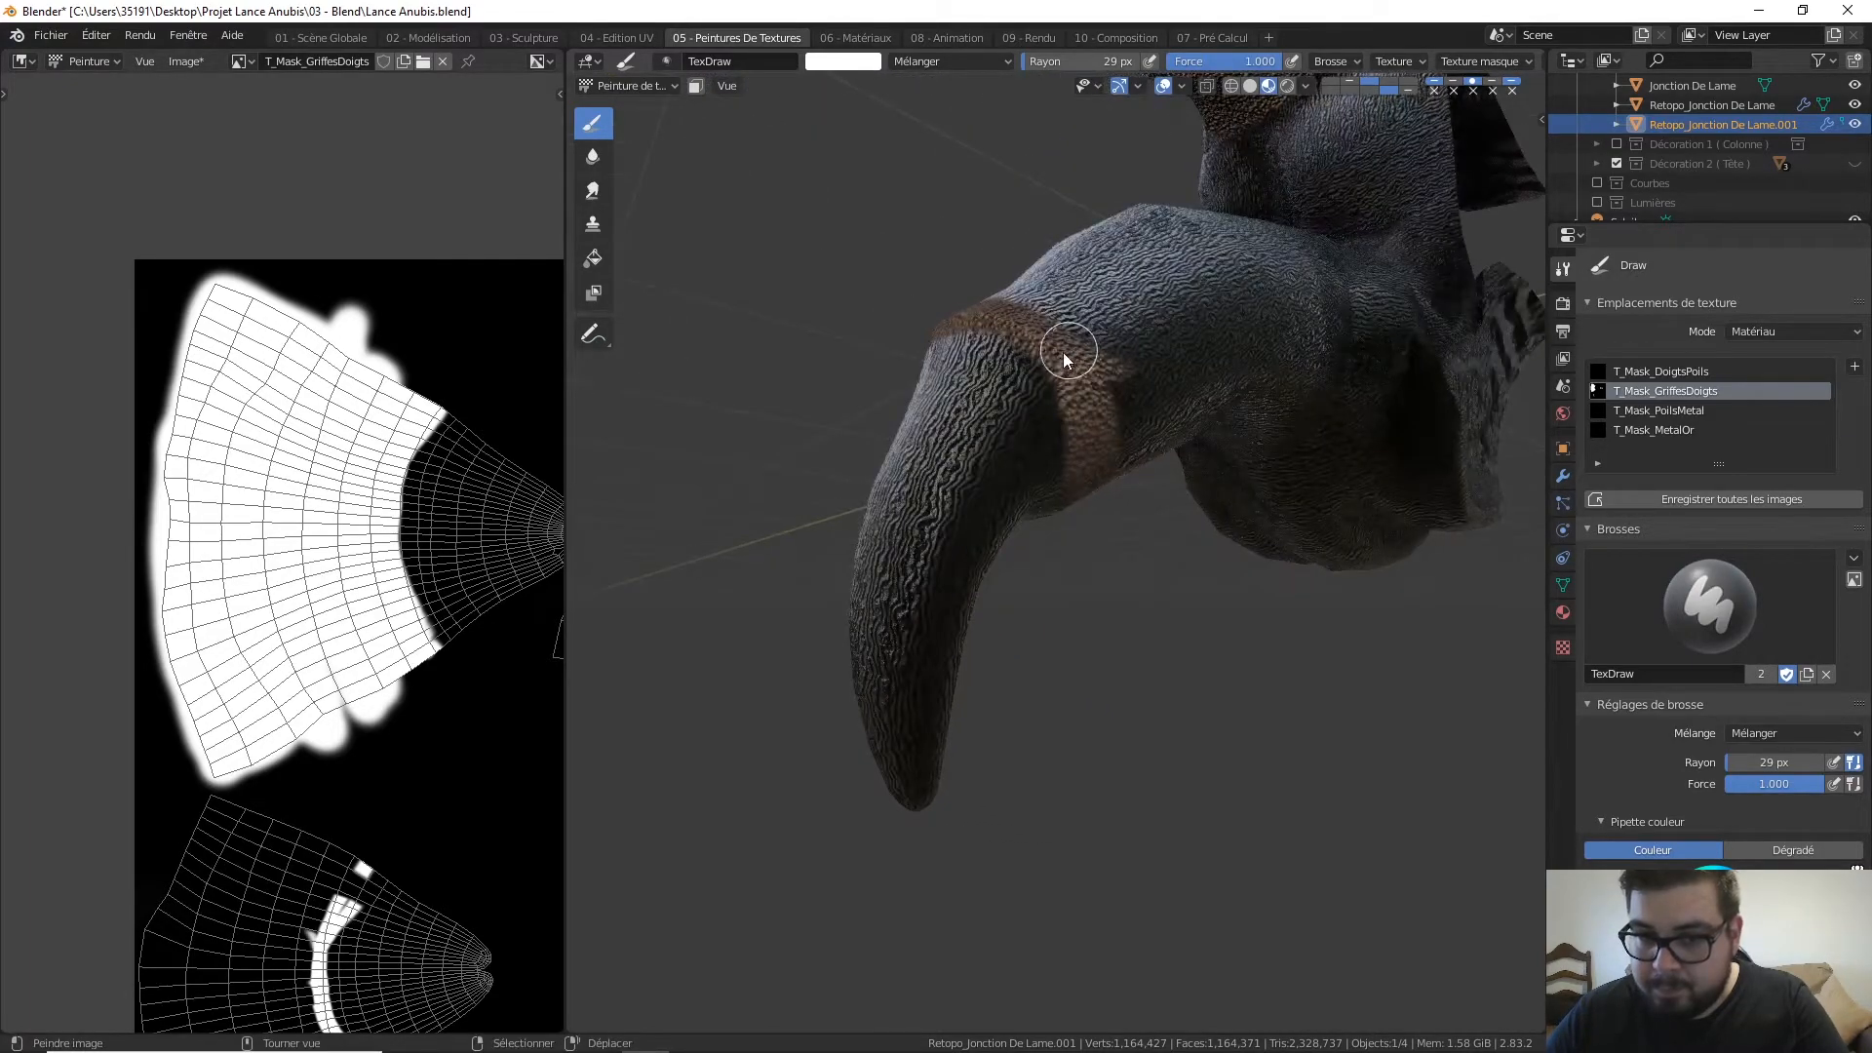
Close the white band around the underside of the lower finger at the claw's base
{"action": "mouse_move", "coordinate": [1089, 449]}
{"action": "middle_mouse_down"}
{"action": "mouse_move", "coordinate": [1098, 272]}
{"action": "mouse_move", "coordinate": [1093, 449]}
{"action": "middle_mouse_up"}
{"action": "left_click_drag", "start_coordinate": [1070, 494], "coordinate": [1062, 477]}
{"action": "middle_click_drag", "start_coordinate": [1062, 478], "coordinate": [1137, 408]}
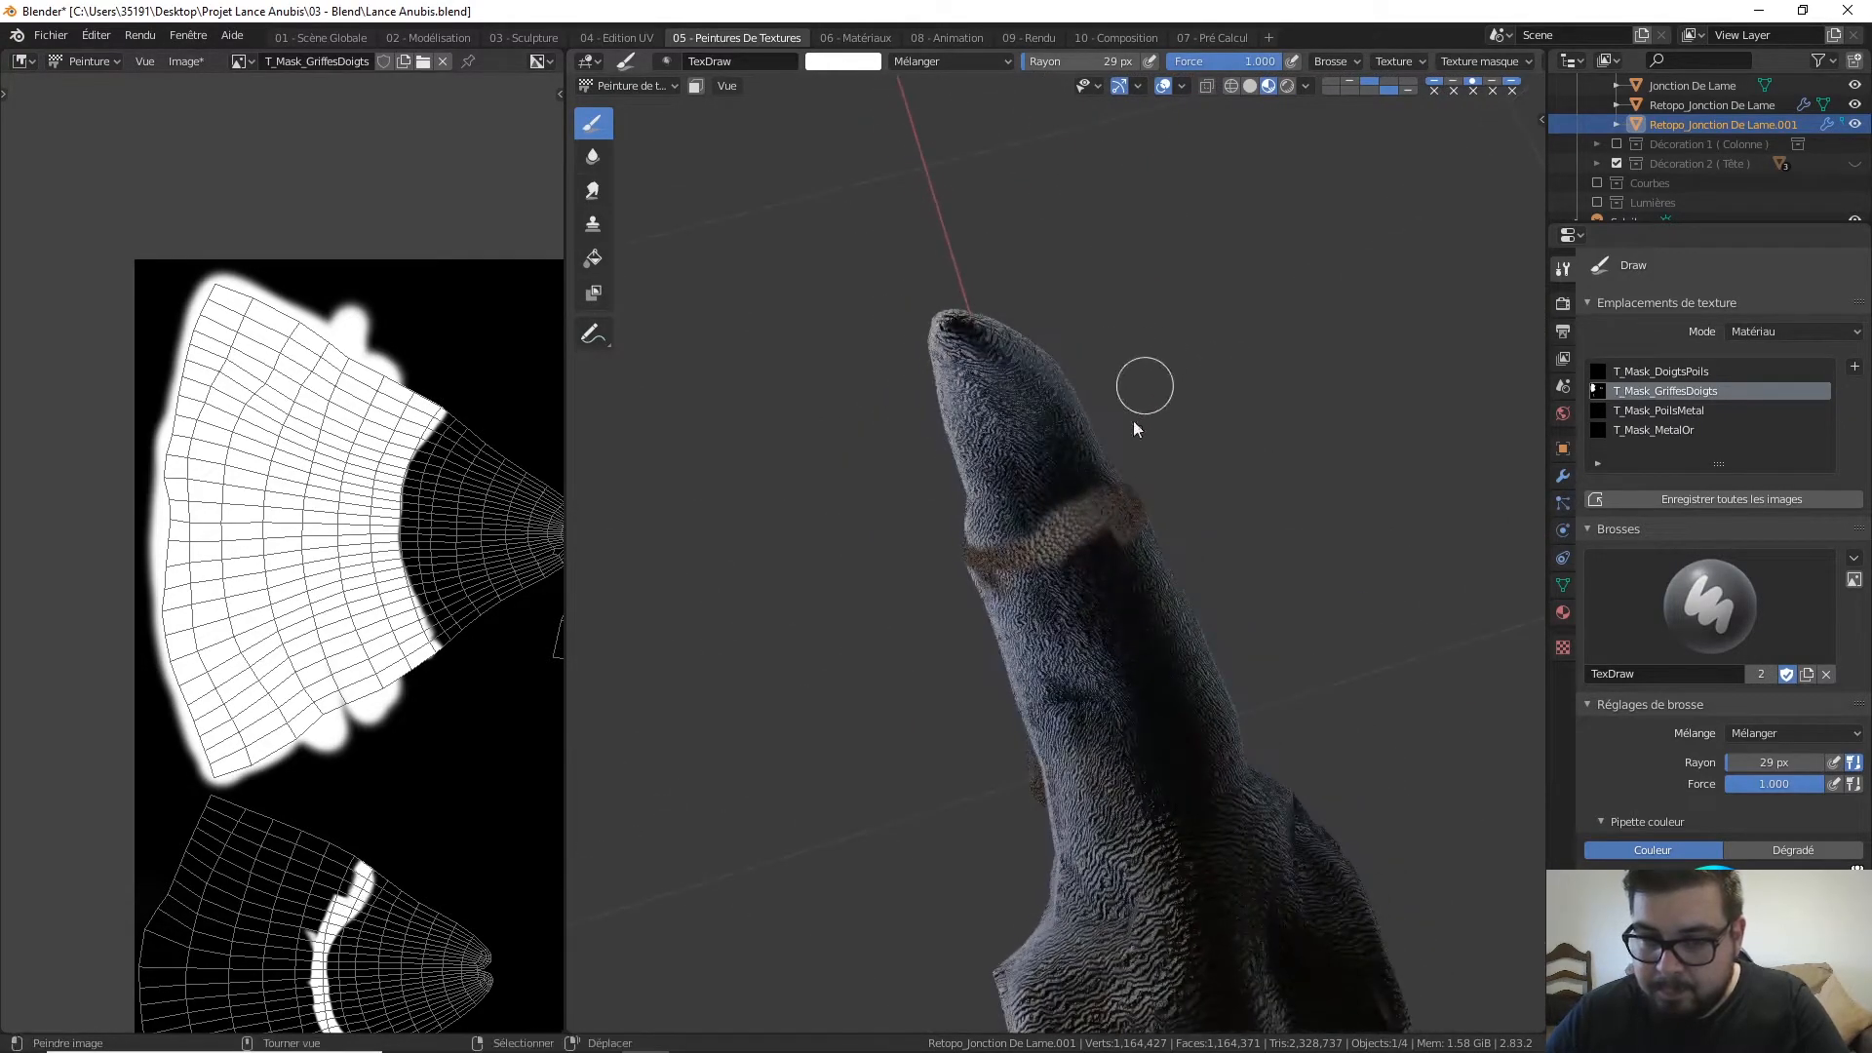
{"action": "left_click_drag", "start_coordinate": [1054, 543], "coordinate": [994, 549]}
{"action": "middle_click_drag", "start_coordinate": [954, 544], "coordinate": [1050, 564]}
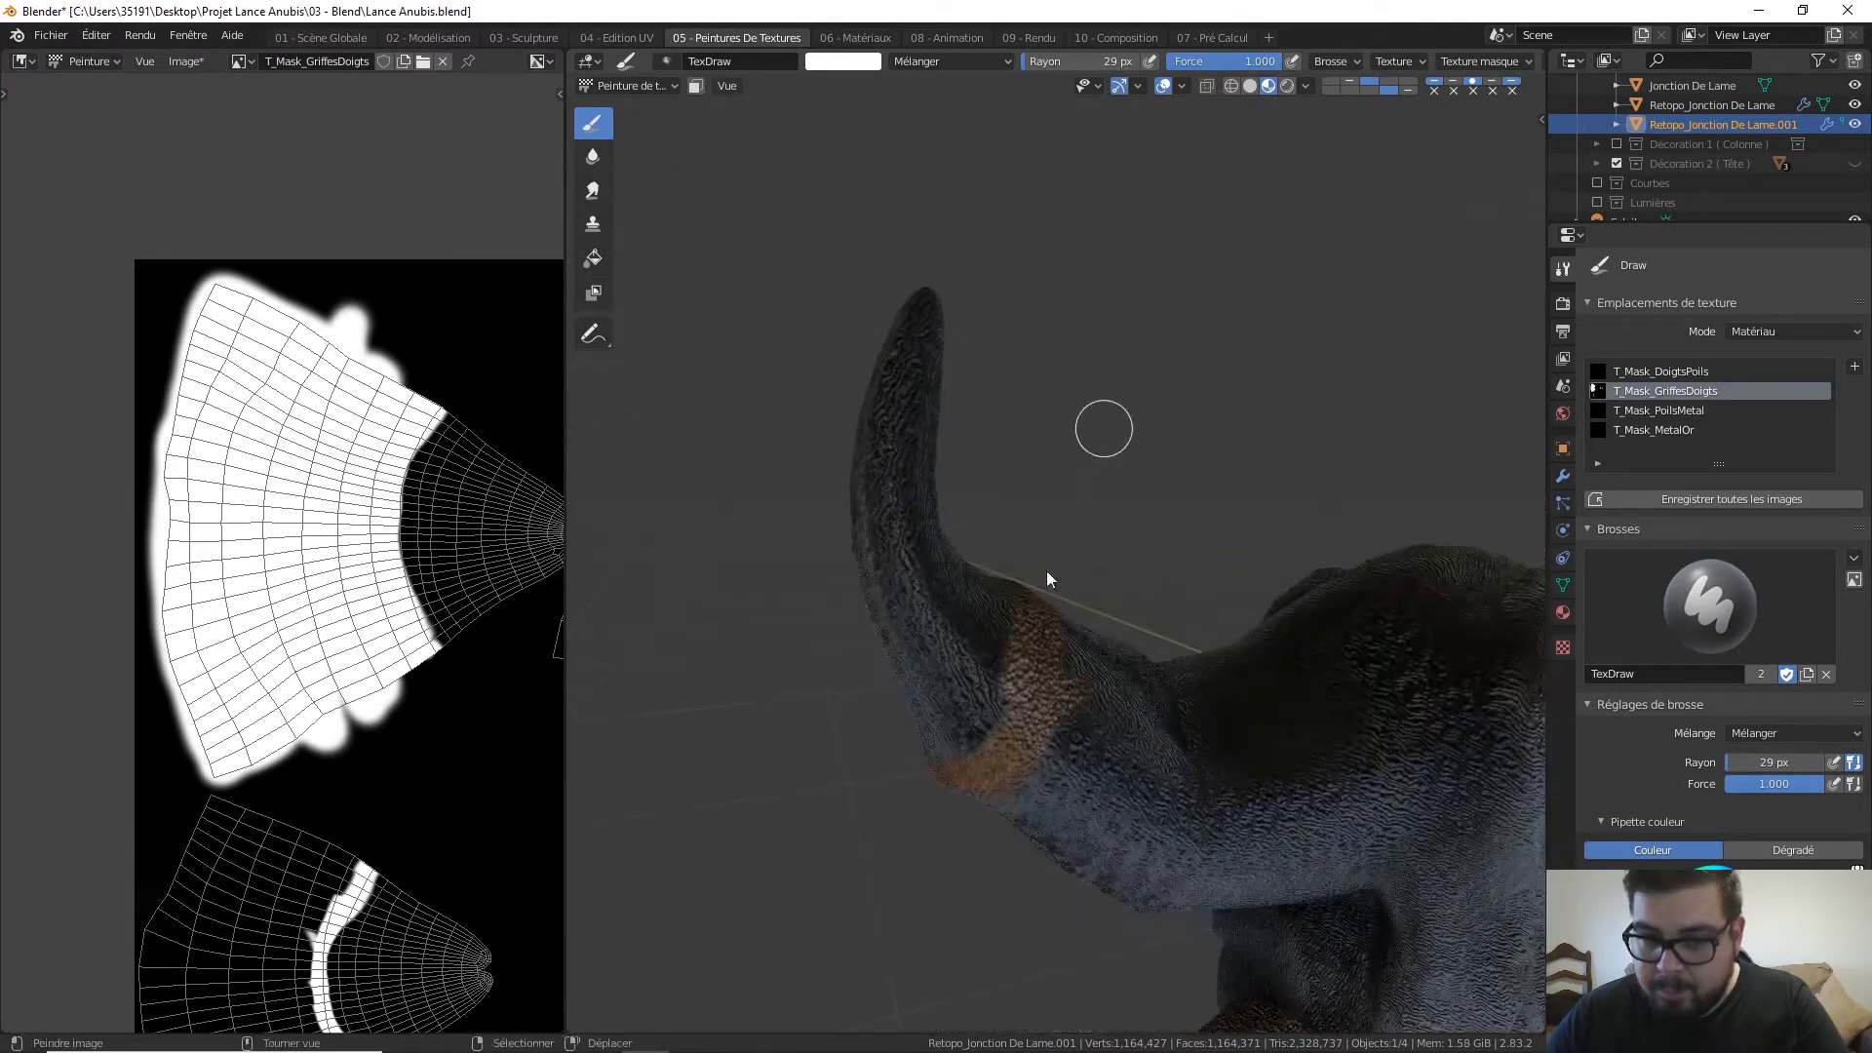
{"action": "middle_click_drag", "start_coordinate": [1003, 741], "coordinate": [1063, 630]}
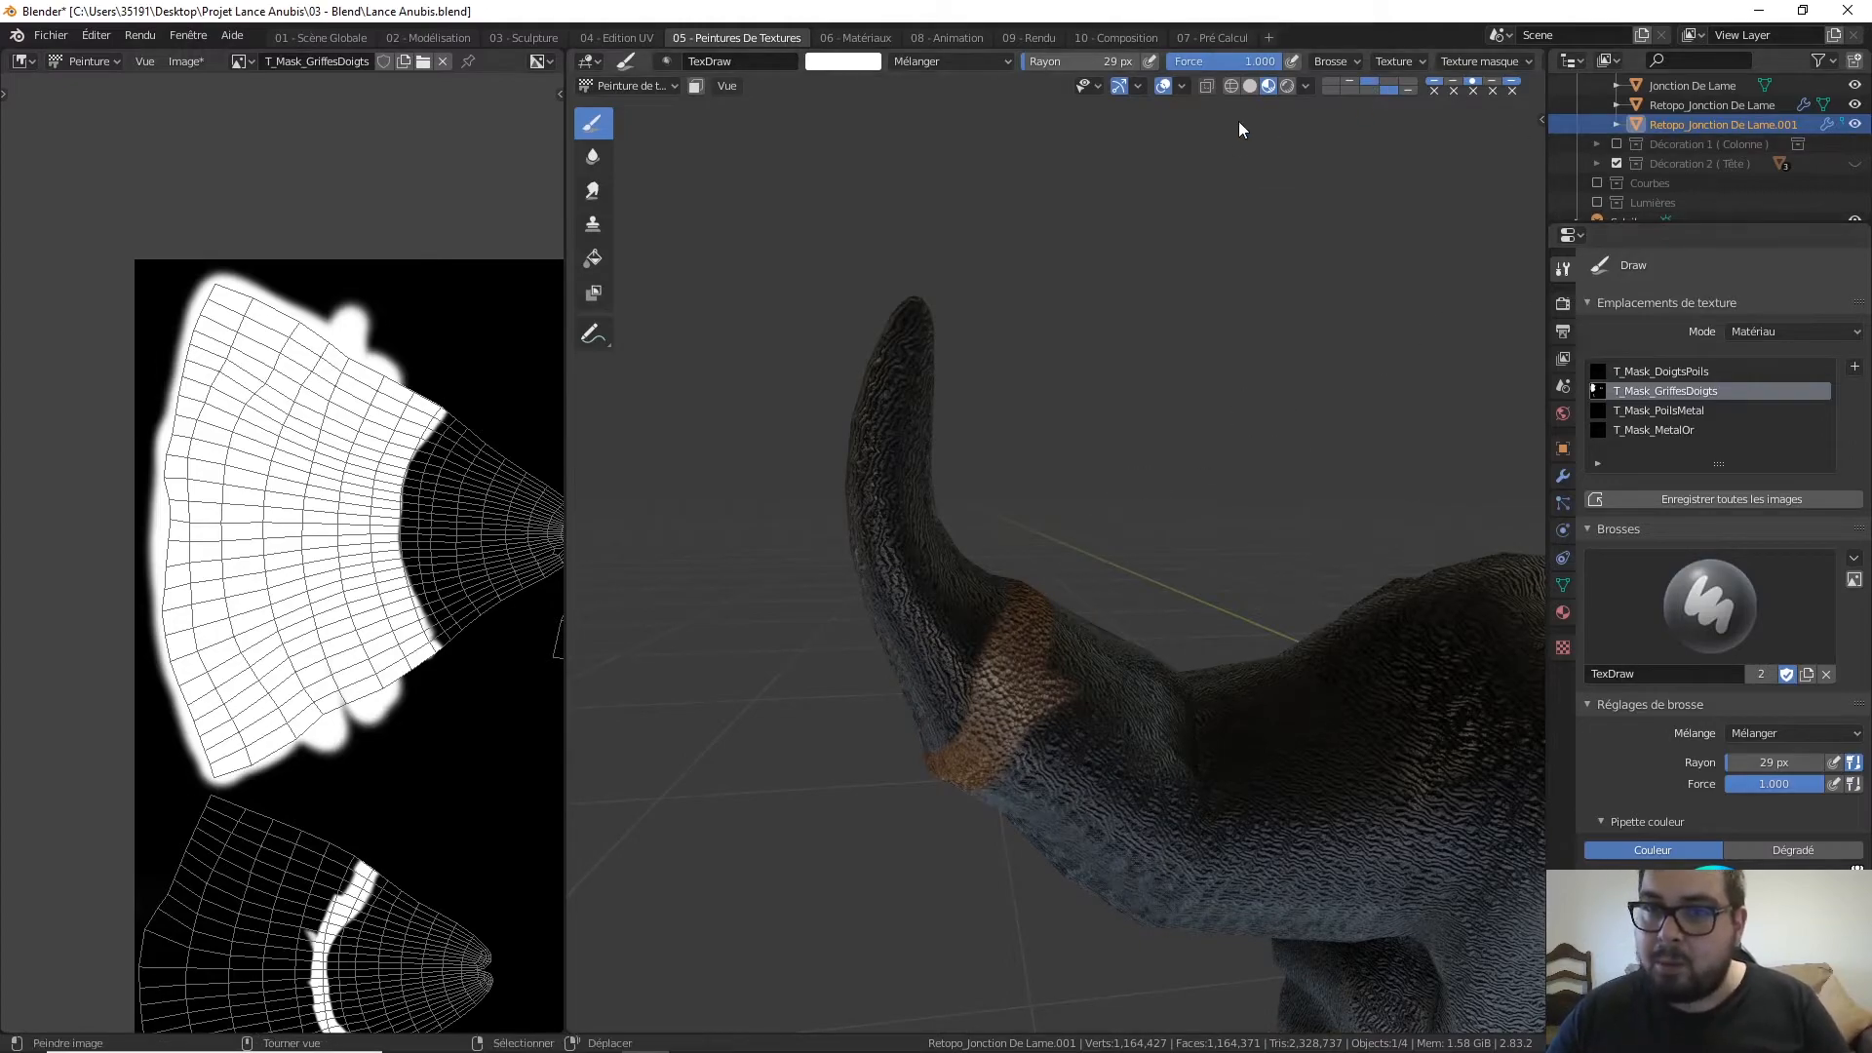
Switch to solid shading and fill the rest of the lower finger's UV island with white in the mask image, leaving the claw tip black
{"action": "left_click", "coordinate": [1250, 86]}
{"action": "middle_click_drag", "start_coordinate": [1074, 538], "coordinate": [1063, 453]}
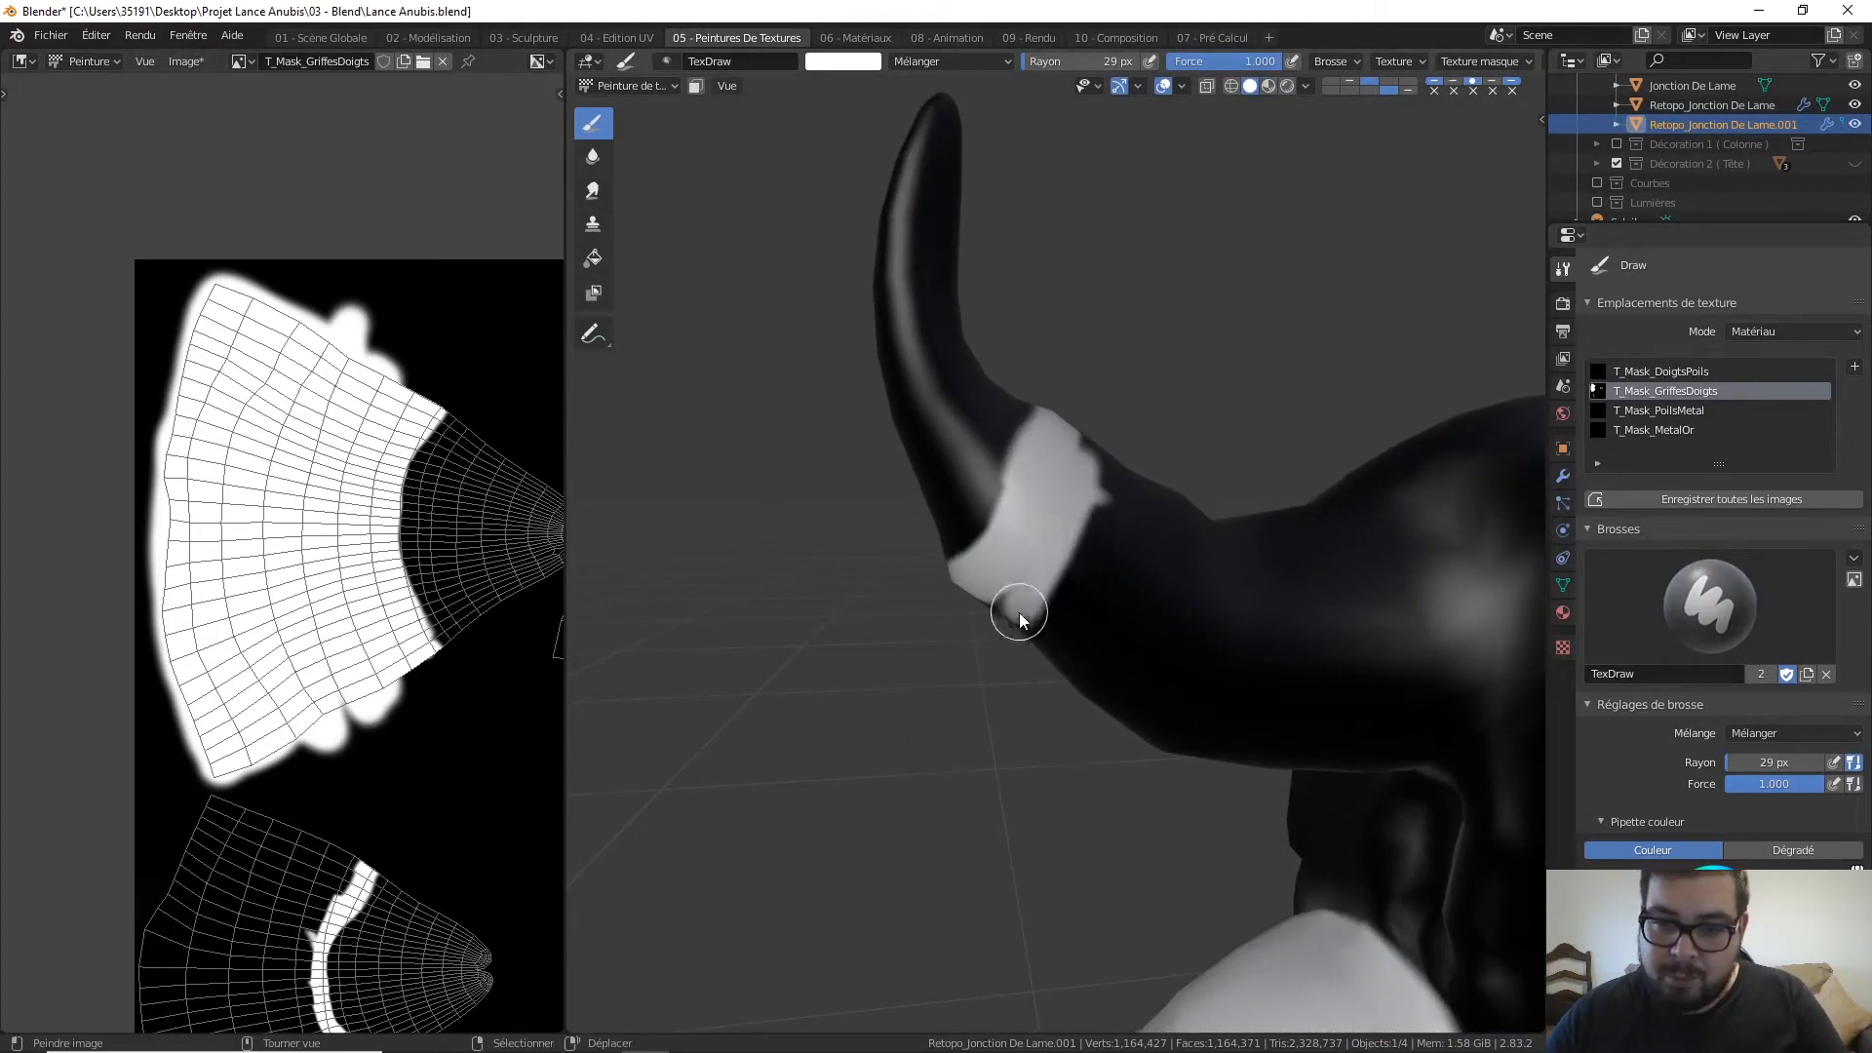
{"action": "middle_click_drag", "start_coordinate": [1027, 558], "coordinate": [1004, 527]}
{"action": "middle_click_drag", "start_coordinate": [313, 756], "coordinate": [401, 552]}
{"action": "mouse_move", "coordinate": [380, 612]}
{"action": "left_mouse_down"}
{"action": "mouse_move", "coordinate": [356, 682]}
{"action": "mouse_move", "coordinate": [406, 801]}
{"action": "mouse_move", "coordinate": [389, 783]}
{"action": "mouse_move", "coordinate": [382, 810]}
{"action": "mouse_move", "coordinate": [324, 691]}
{"action": "mouse_move", "coordinate": [385, 550]}
{"action": "mouse_move", "coordinate": [342, 712]}
{"action": "mouse_move", "coordinate": [390, 848]}
{"action": "mouse_move", "coordinate": [353, 583]}
{"action": "mouse_move", "coordinate": [322, 531]}
{"action": "mouse_move", "coordinate": [251, 494]}
{"action": "mouse_move", "coordinate": [200, 581]}
{"action": "mouse_move", "coordinate": [190, 721]}
{"action": "mouse_move", "coordinate": [255, 879]}
{"action": "mouse_move", "coordinate": [185, 731]}
{"action": "mouse_move", "coordinate": [280, 864]}
{"action": "mouse_move", "coordinate": [337, 824]}
{"action": "mouse_move", "coordinate": [297, 877]}
{"action": "mouse_move", "coordinate": [289, 573]}
{"action": "mouse_move", "coordinate": [226, 599]}
{"action": "mouse_move", "coordinate": [236, 771]}
{"action": "mouse_move", "coordinate": [265, 682]}
{"action": "mouse_move", "coordinate": [295, 833]}
{"action": "mouse_move", "coordinate": [275, 618]}
{"action": "mouse_move", "coordinate": [294, 652]}
{"action": "left_mouse_up"}
{"action": "key", "text": "f"}
{"action": "left_click", "coordinate": [418, 780]}
Set the brush radius to 31 px and paint white along the front seam between the lower finger's base and the body
{"action": "mouse_move", "coordinate": [1065, 401]}
{"action": "middle_mouse_down"}
{"action": "mouse_move", "coordinate": [1258, 430]}
{"action": "mouse_move", "coordinate": [1207, 384]}
{"action": "mouse_move", "coordinate": [1116, 517]}
{"action": "mouse_move", "coordinate": [1285, 380]}
{"action": "mouse_move", "coordinate": [1181, 338]}
{"action": "mouse_move", "coordinate": [1135, 353]}
{"action": "mouse_move", "coordinate": [1183, 320]}
{"action": "mouse_move", "coordinate": [1090, 353]}
{"action": "mouse_move", "coordinate": [1174, 376]}
{"action": "mouse_move", "coordinate": [1115, 435]}
{"action": "middle_mouse_up"}
{"action": "key", "text": "f"}
{"action": "left_click", "coordinate": [1161, 329]}
{"action": "key", "text": "f"}
{"action": "left_click", "coordinate": [1072, 347]}
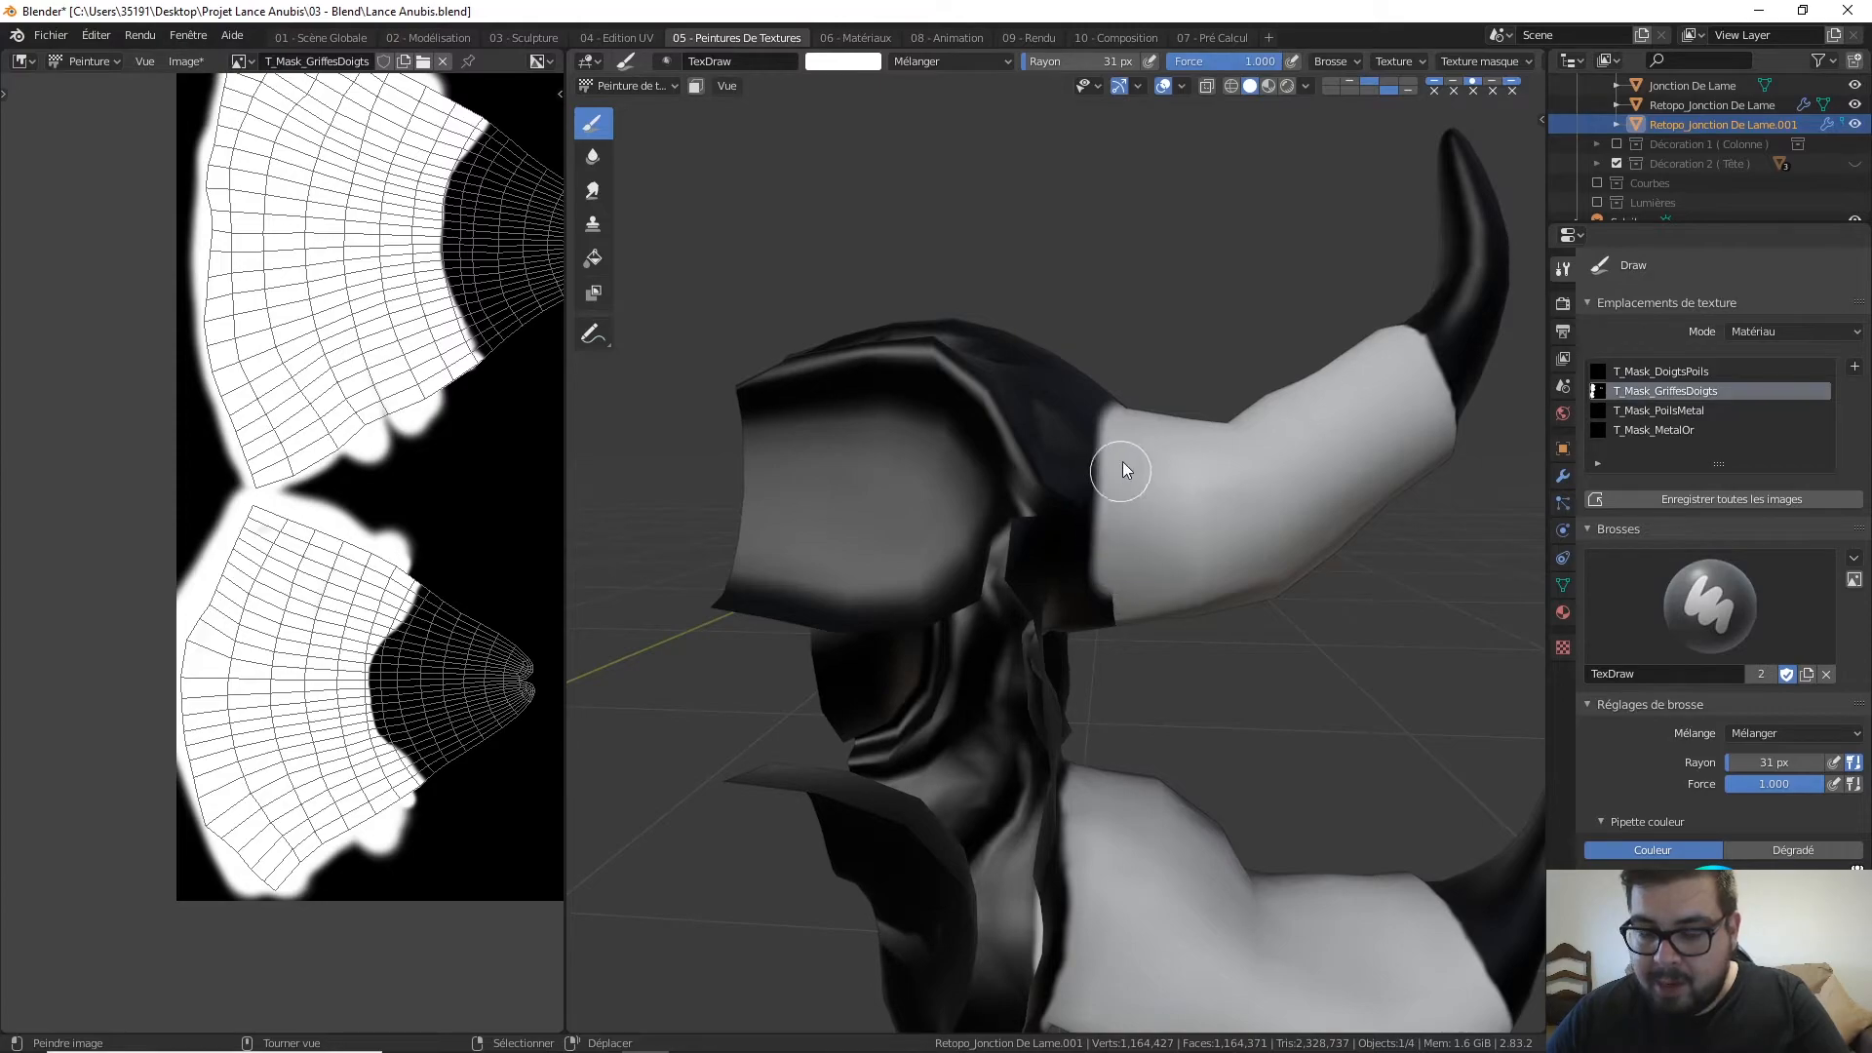
{"action": "middle_click_drag", "start_coordinate": [1114, 533], "coordinate": [1056, 524]}
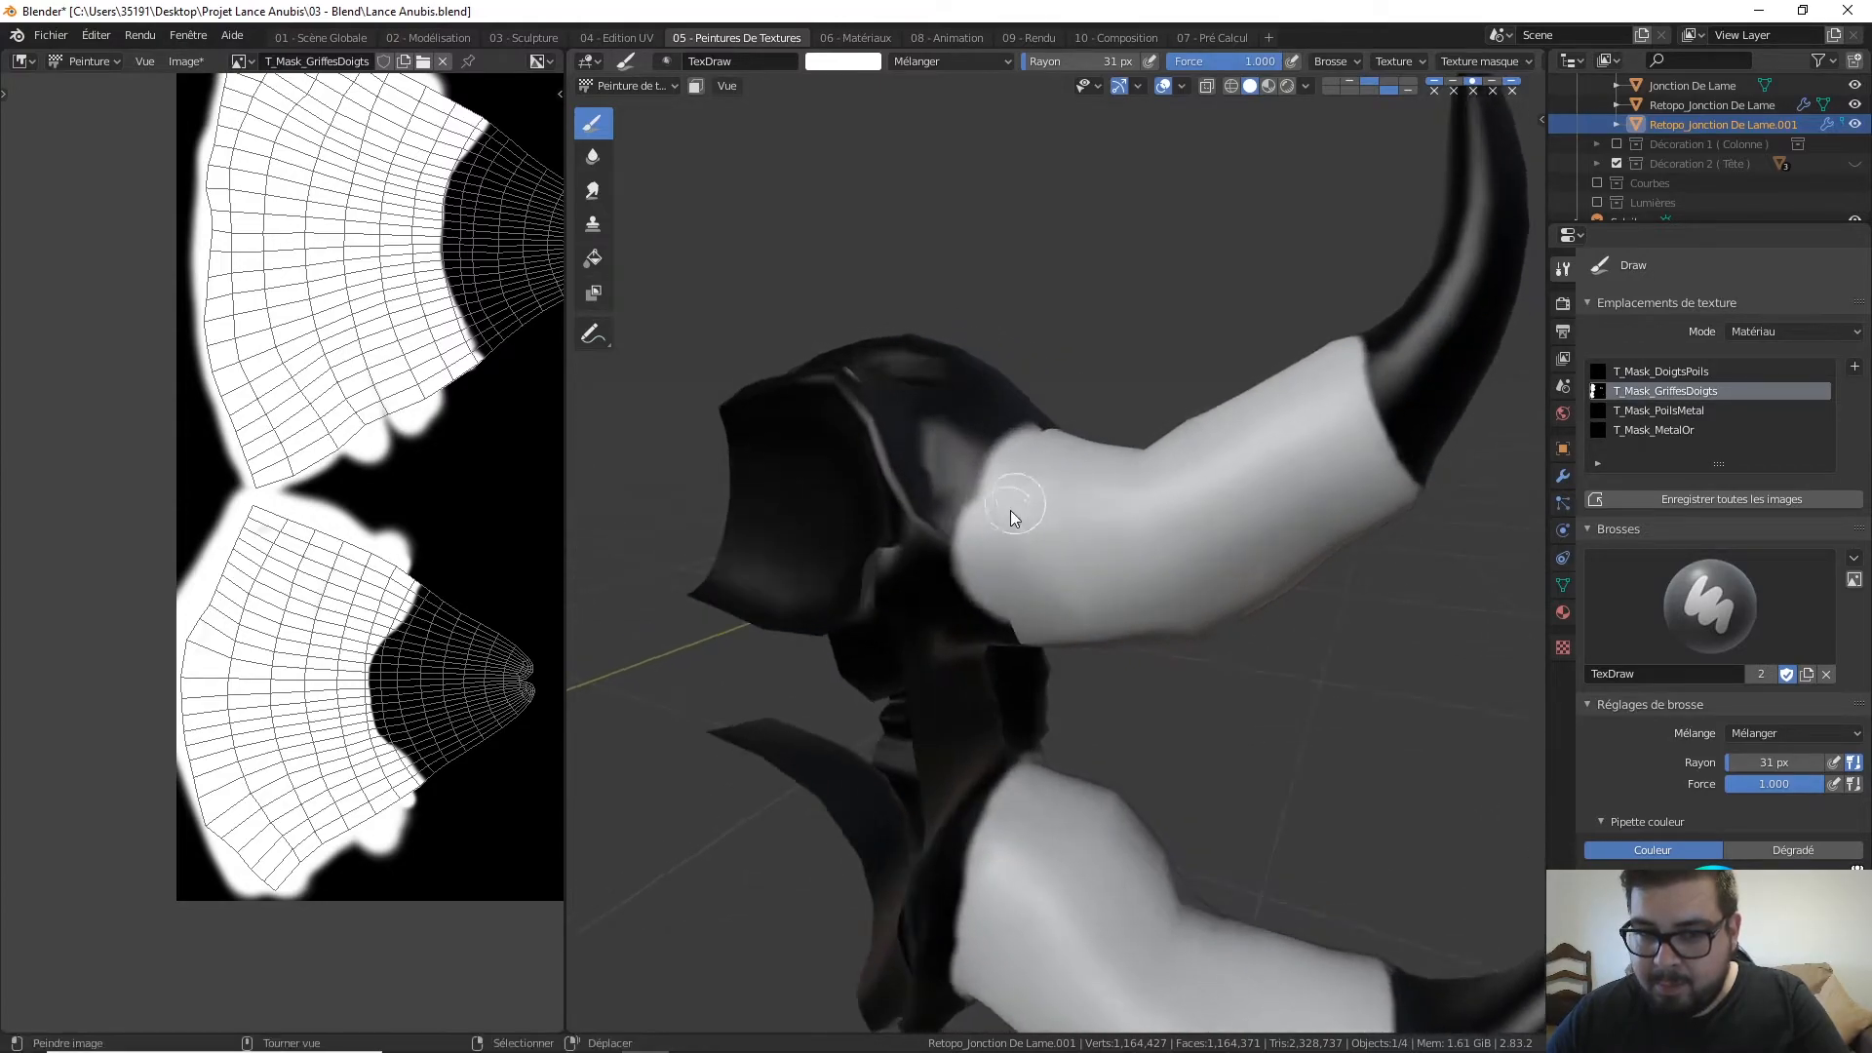
{"action": "middle_click_drag", "start_coordinate": [1002, 628], "coordinate": [1057, 429]}
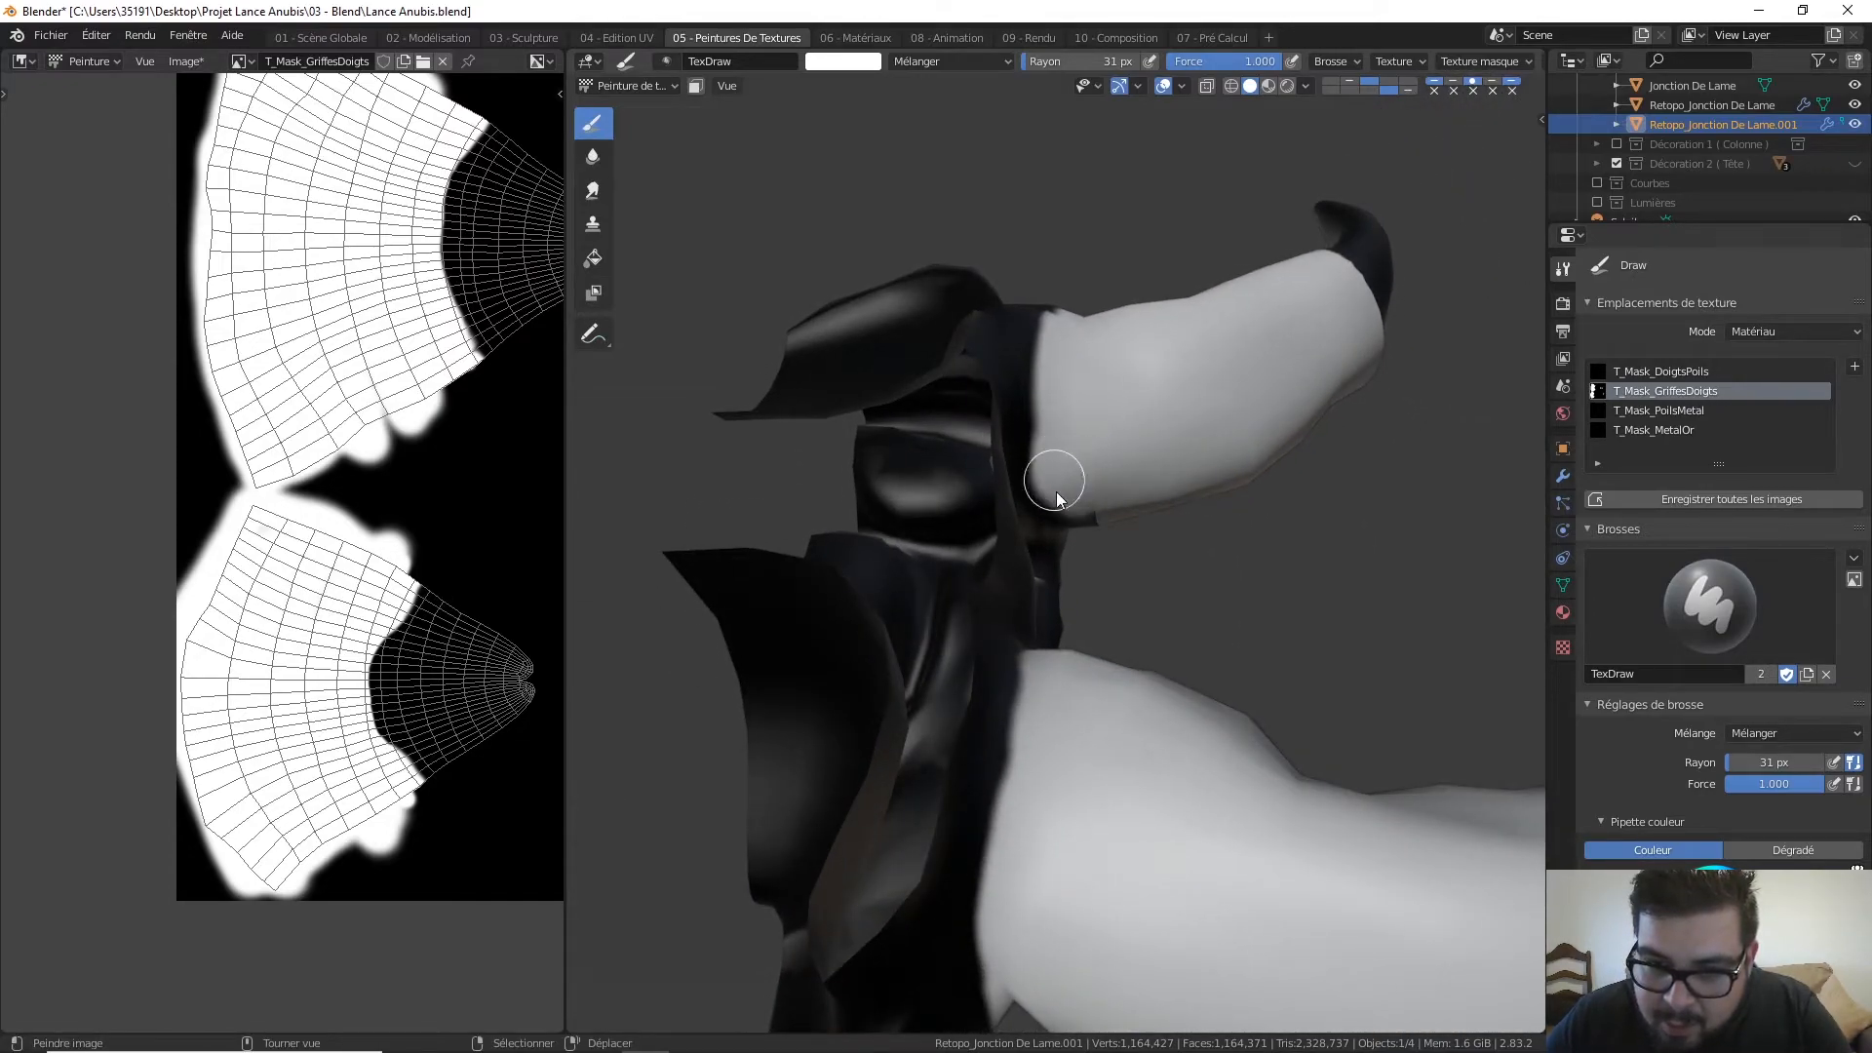
Paint the remaining black gaps around the back and outer side of the lower finger's base white, up to the body
{"action": "mouse_move", "coordinate": [1069, 493]}
{"action": "middle_mouse_down"}
{"action": "mouse_move", "coordinate": [1020, 393]}
{"action": "mouse_move", "coordinate": [1001, 452]}
{"action": "mouse_move", "coordinate": [897, 470]}
{"action": "mouse_move", "coordinate": [898, 448]}
{"action": "middle_mouse_up"}
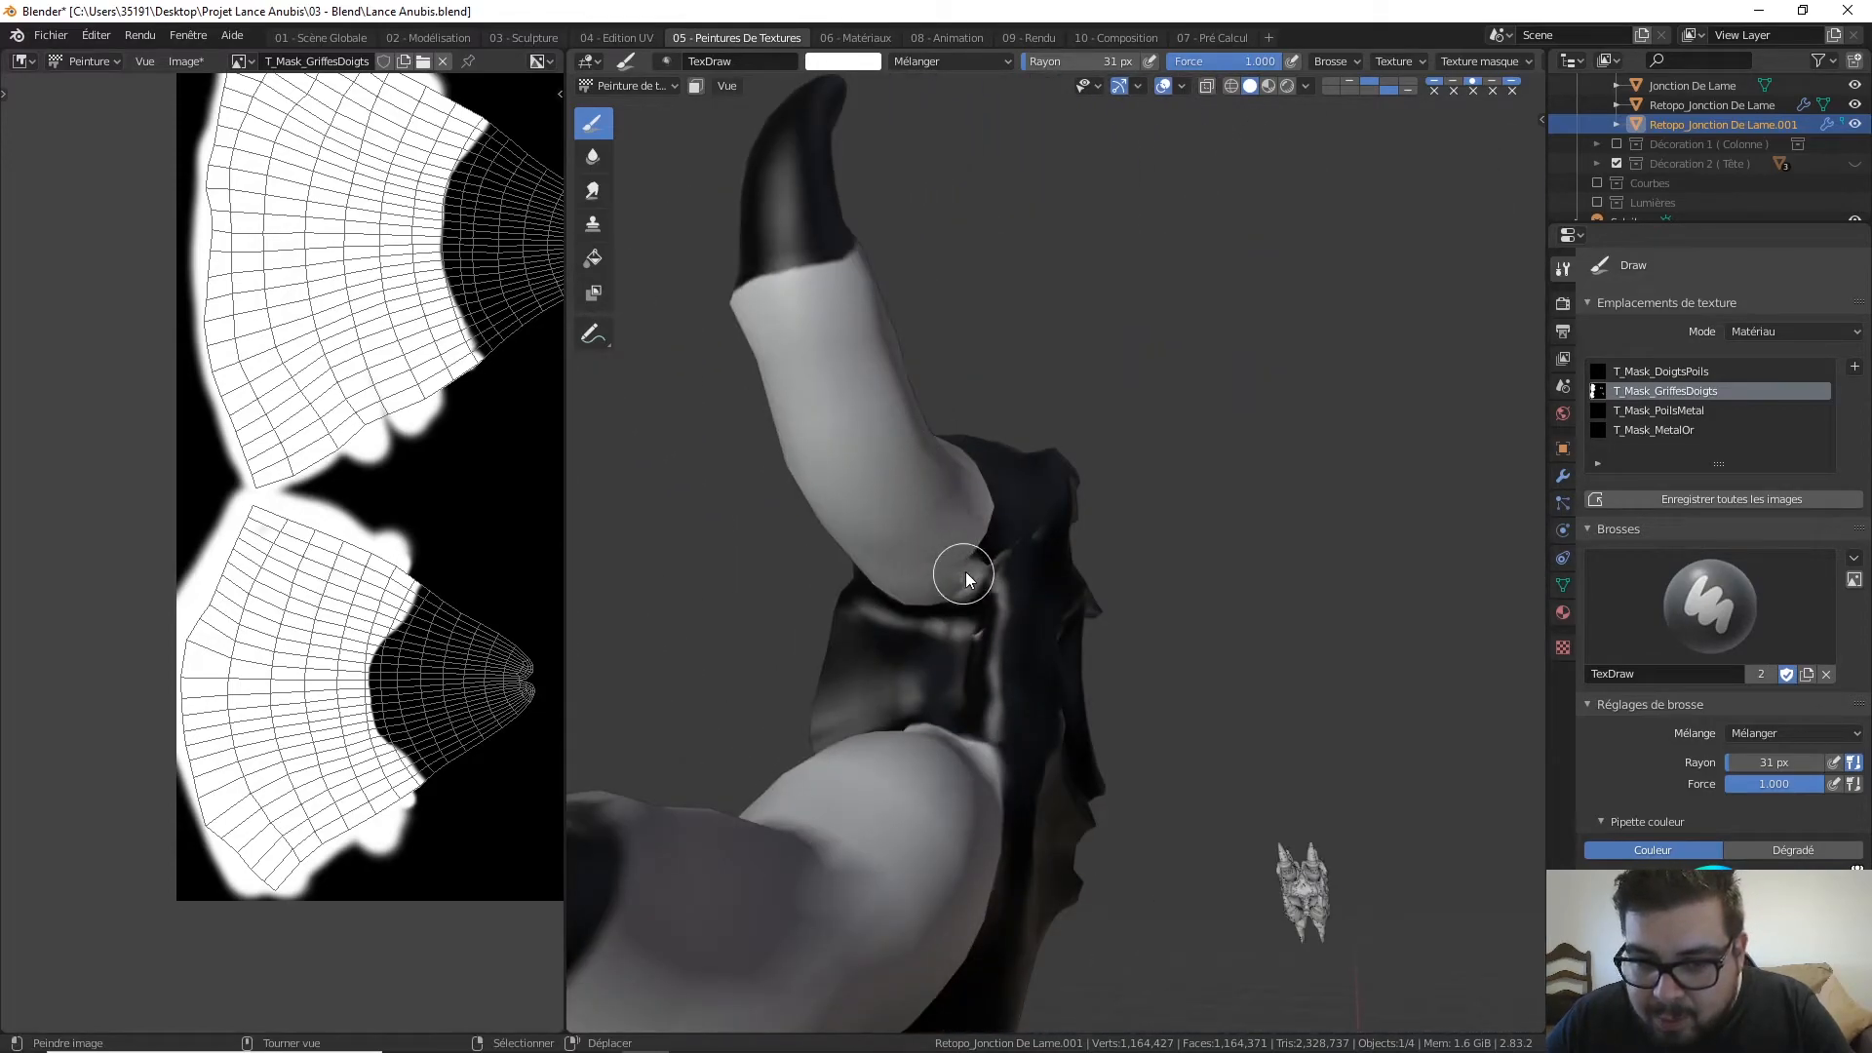
{"action": "mouse_move", "coordinate": [979, 553]}
{"action": "middle_mouse_down"}
{"action": "mouse_move", "coordinate": [969, 484]}
{"action": "mouse_move", "coordinate": [1004, 418]}
{"action": "mouse_move", "coordinate": [967, 550]}
{"action": "mouse_move", "coordinate": [991, 554]}
{"action": "middle_mouse_up"}
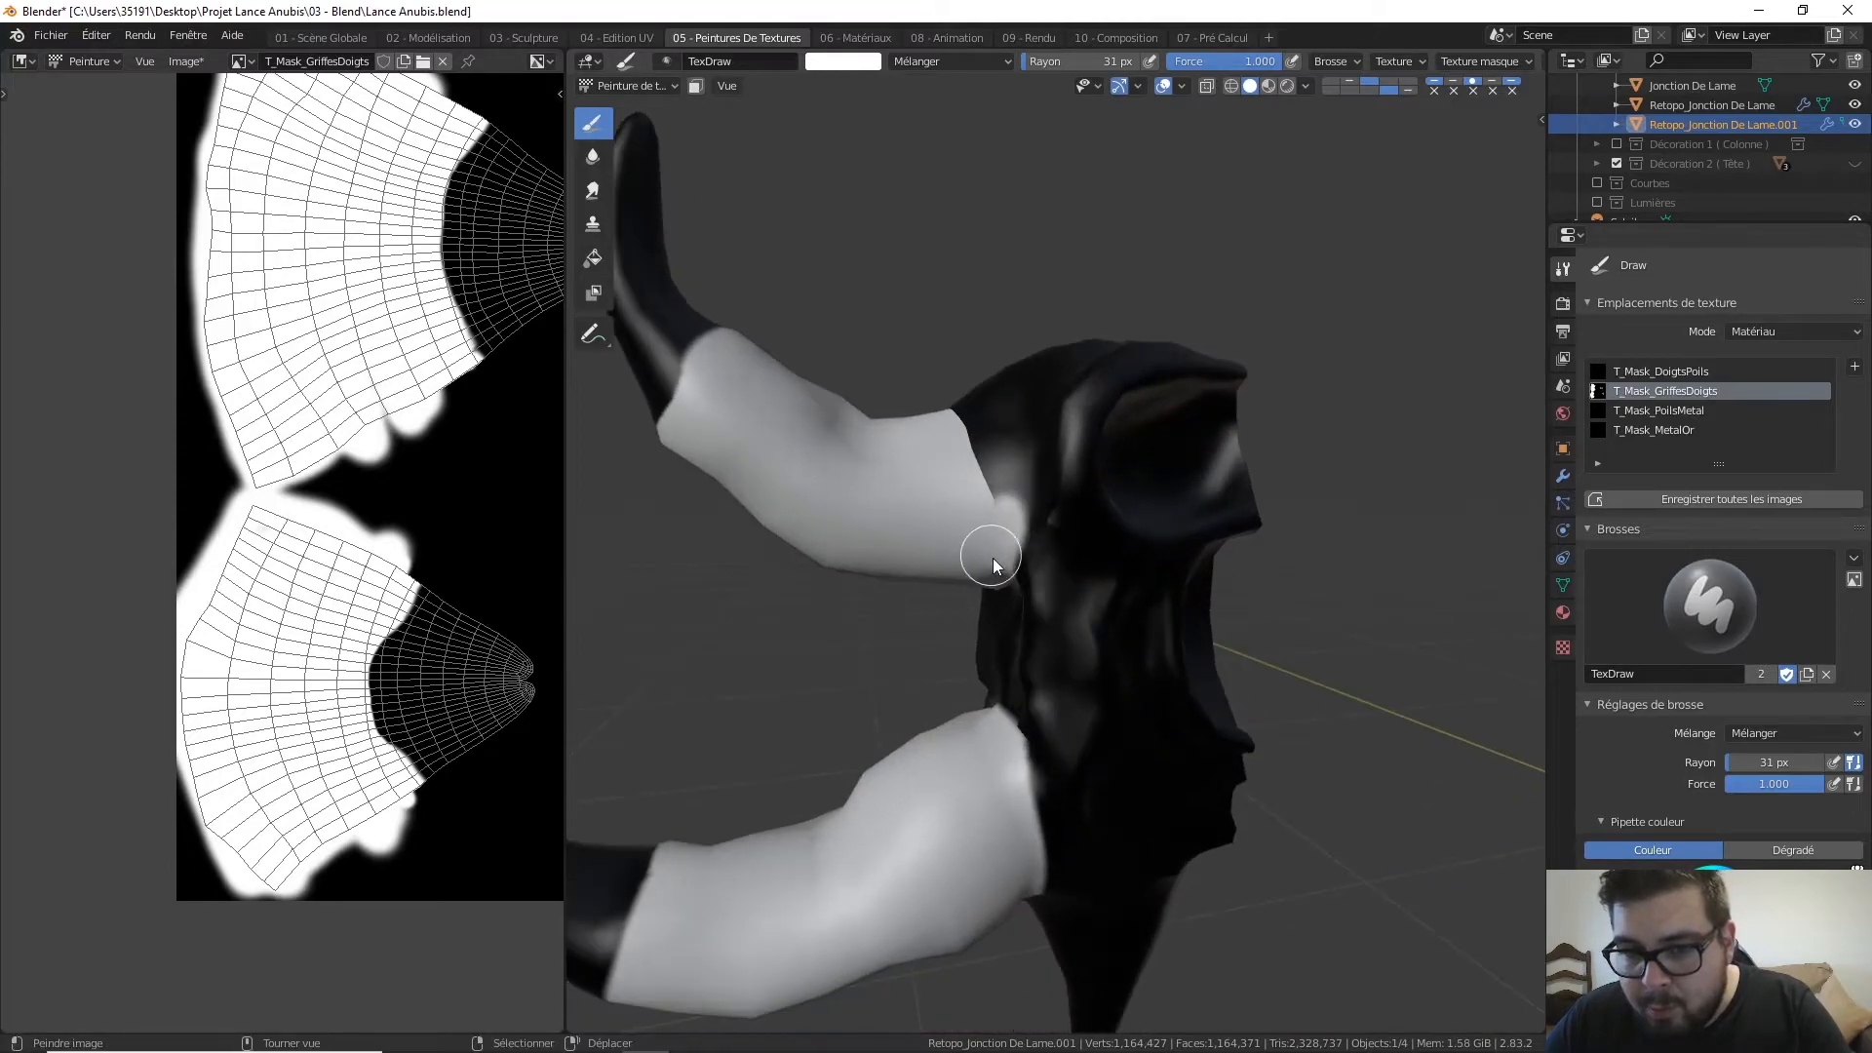
{"action": "mouse_move", "coordinate": [1012, 453]}
{"action": "middle_mouse_down"}
{"action": "mouse_move", "coordinate": [1015, 494]}
{"action": "mouse_move", "coordinate": [1010, 441]}
{"action": "middle_mouse_up"}
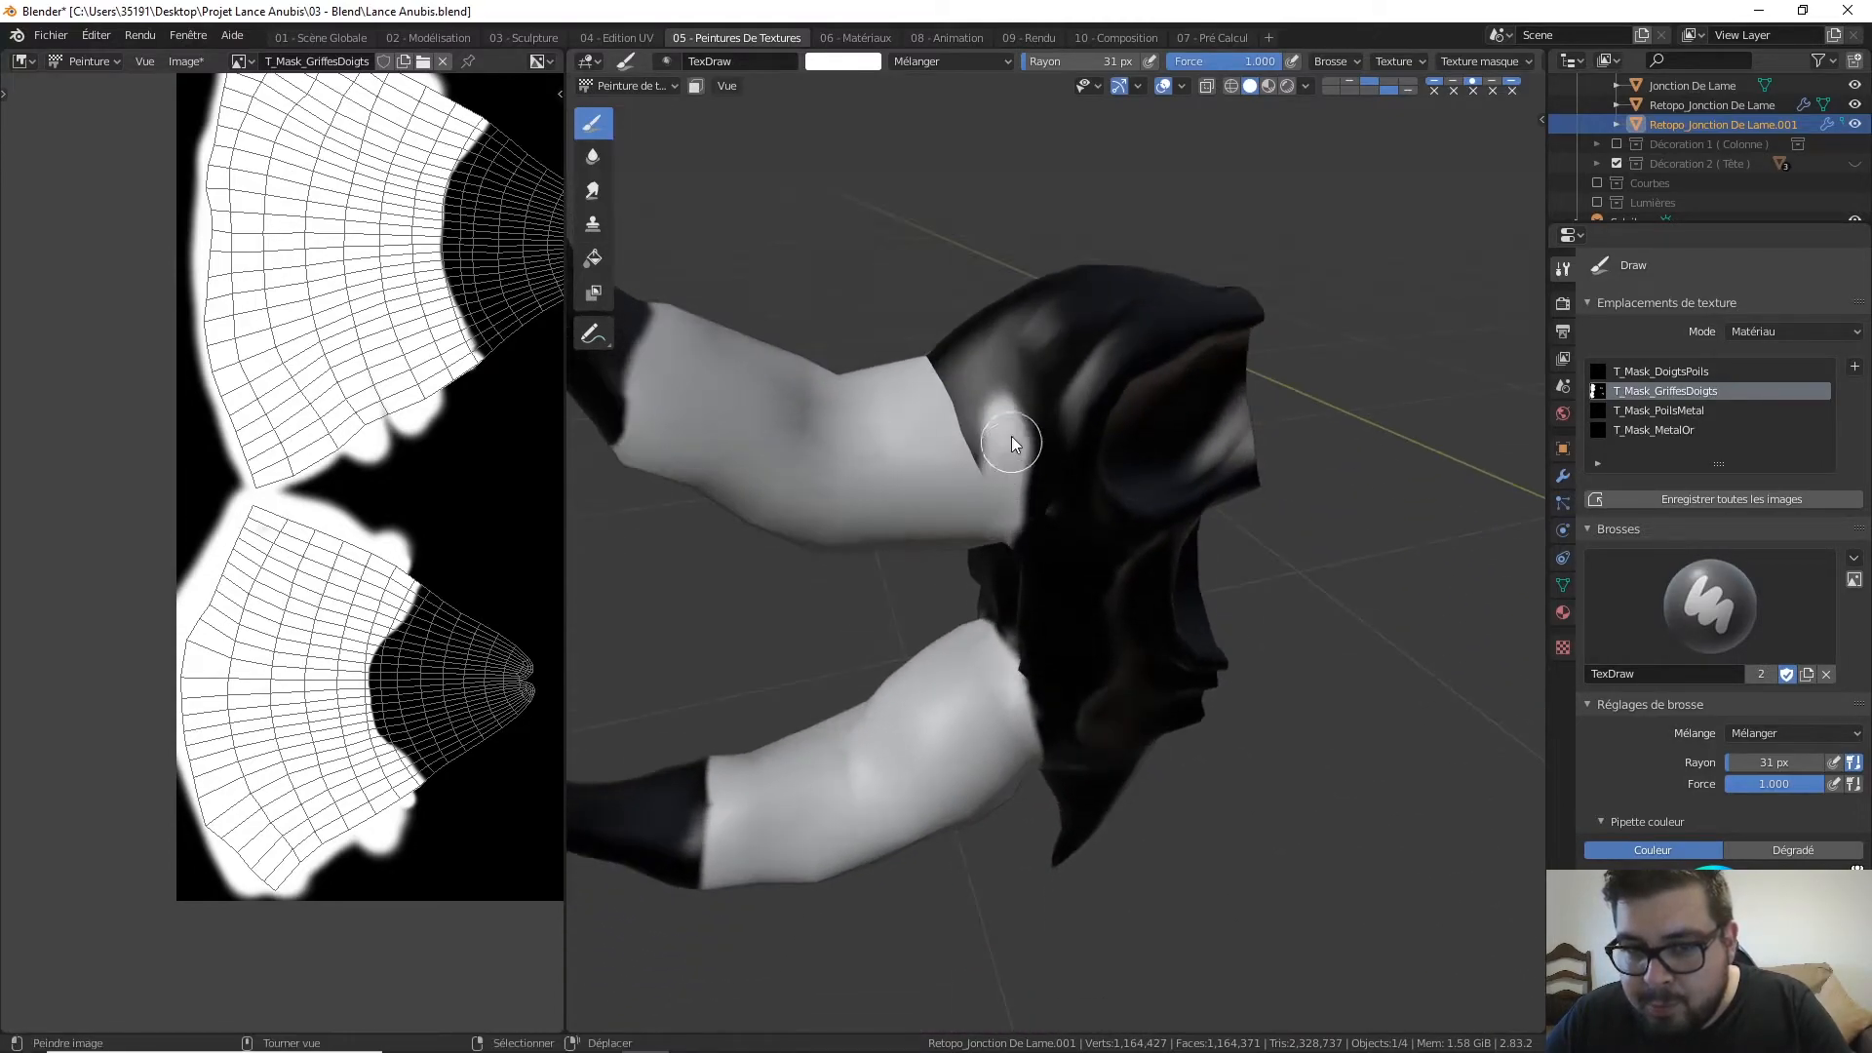
{"action": "mouse_move", "coordinate": [998, 361]}
{"action": "middle_mouse_down"}
{"action": "mouse_move", "coordinate": [980, 394]}
{"action": "mouse_move", "coordinate": [1137, 351]}
{"action": "mouse_move", "coordinate": [998, 522]}
{"action": "middle_mouse_up"}
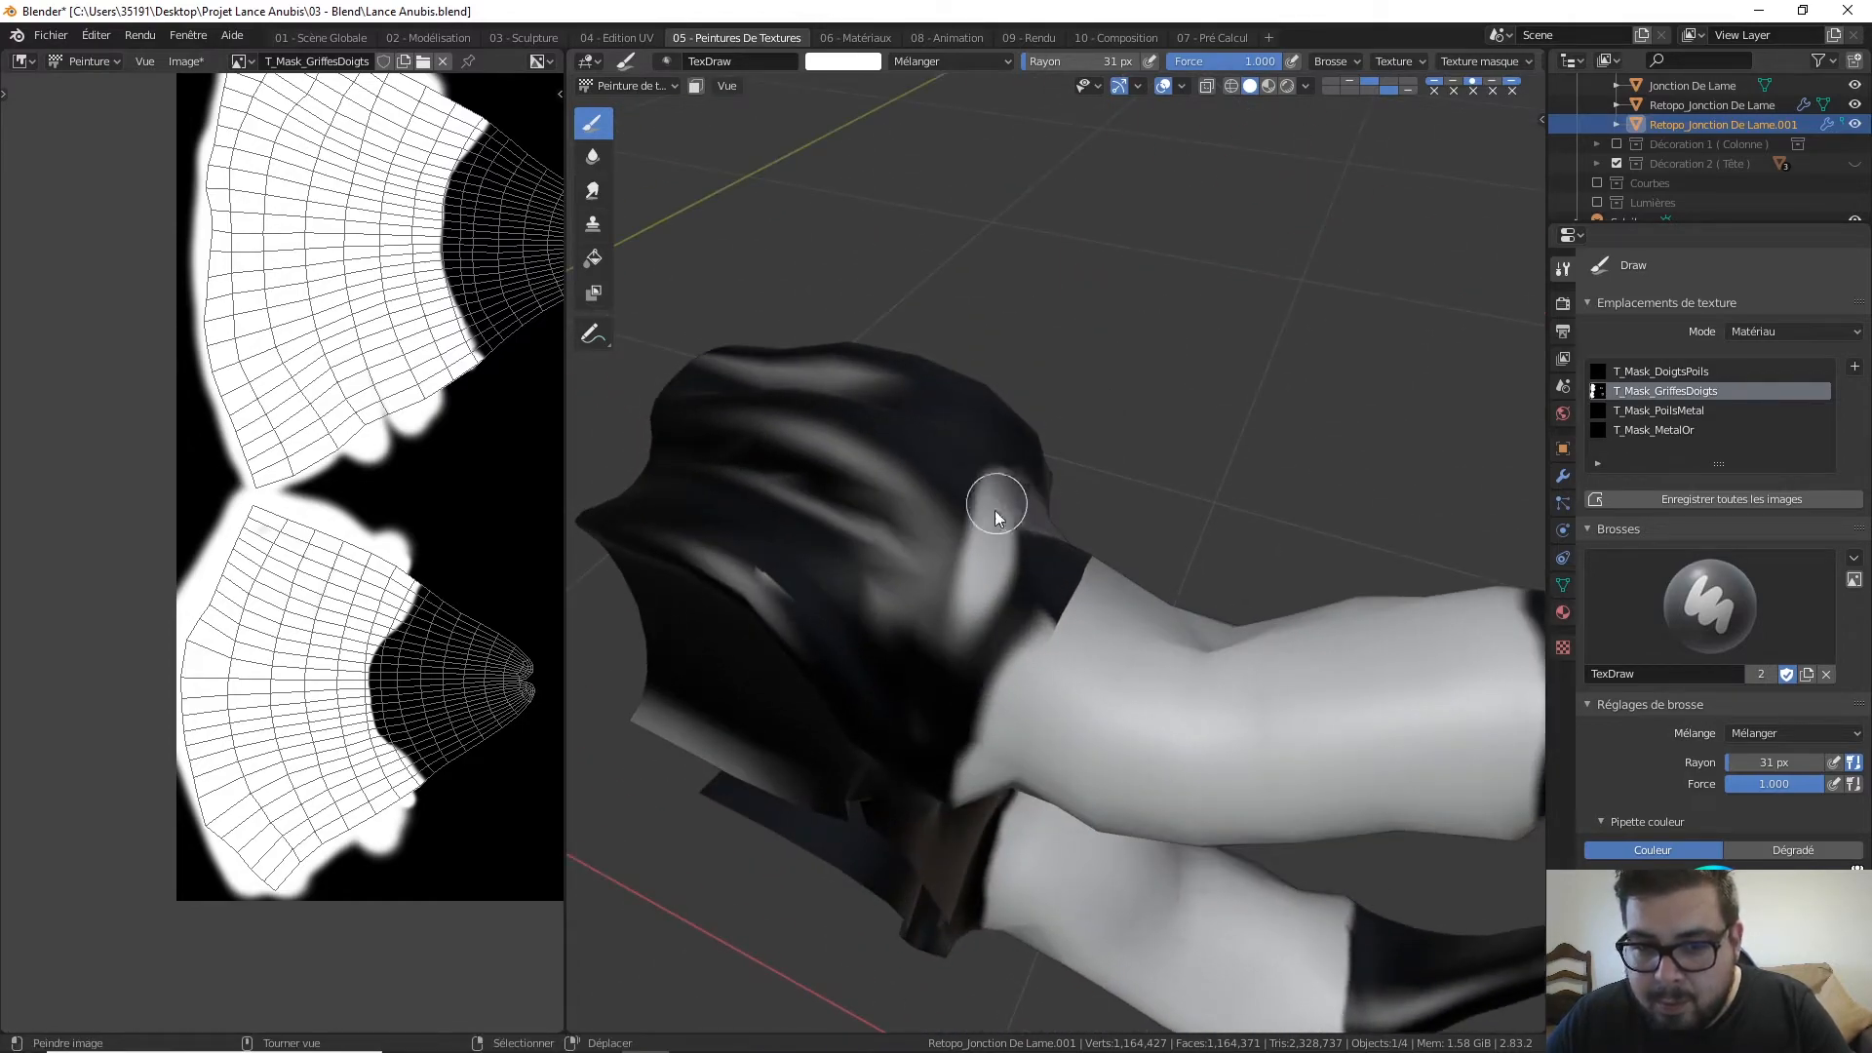
{"action": "middle_click_drag", "start_coordinate": [965, 639], "coordinate": [1041, 438]}
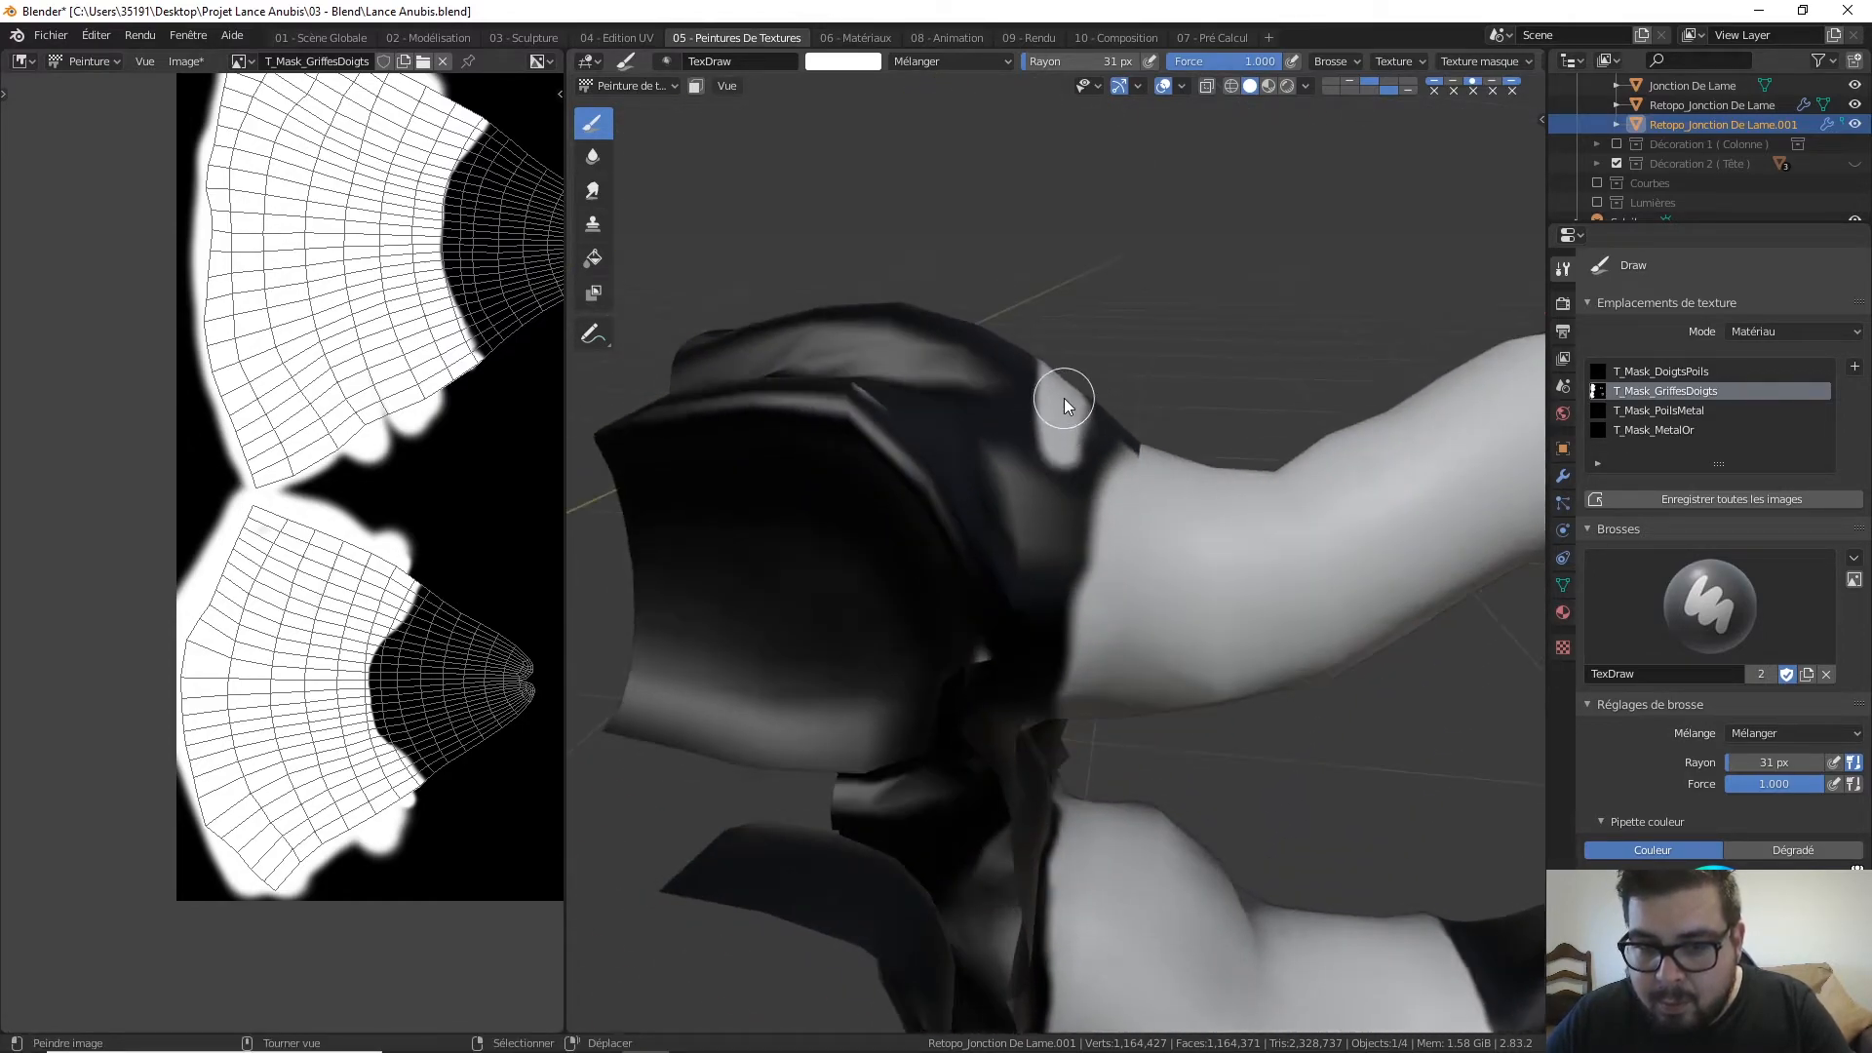
{"action": "mouse_move", "coordinate": [1090, 611]}
{"action": "middle_mouse_down"}
{"action": "mouse_move", "coordinate": [1085, 493]}
{"action": "mouse_move", "coordinate": [1119, 432]}
{"action": "middle_mouse_up"}
{"action": "middle_click_drag", "start_coordinate": [1070, 475], "coordinate": [1053, 514]}
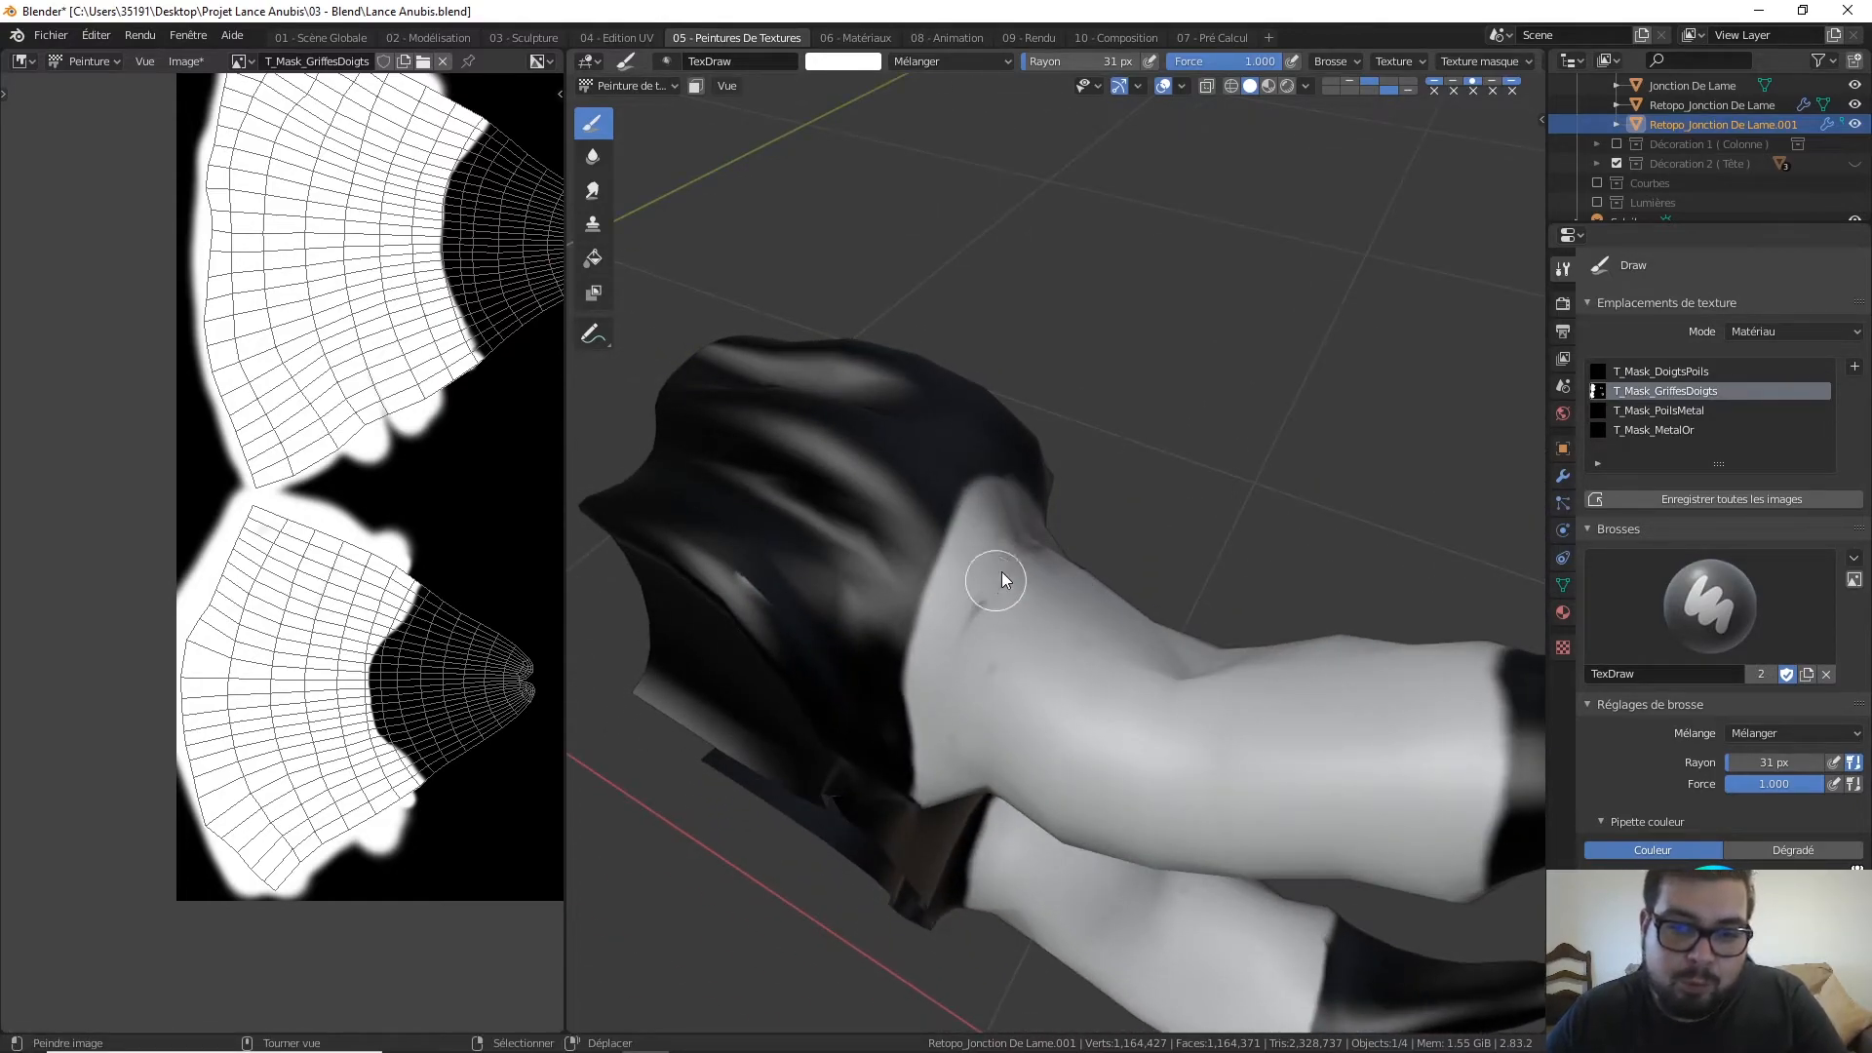
Swap the brush colour to black and check the seams between both finger bases and the body for stray white
{"action": "middle_click_drag", "start_coordinate": [995, 622], "coordinate": [991, 423]}
{"action": "key", "text": "x"}
{"action": "mouse_move", "coordinate": [1028, 483]}
{"action": "middle_mouse_down"}
{"action": "mouse_move", "coordinate": [1056, 499]}
{"action": "mouse_move", "coordinate": [1032, 516]}
{"action": "mouse_move", "coordinate": [1047, 402]}
{"action": "mouse_move", "coordinate": [1039, 478]}
{"action": "mouse_move", "coordinate": [1072, 410]}
{"action": "middle_mouse_up"}
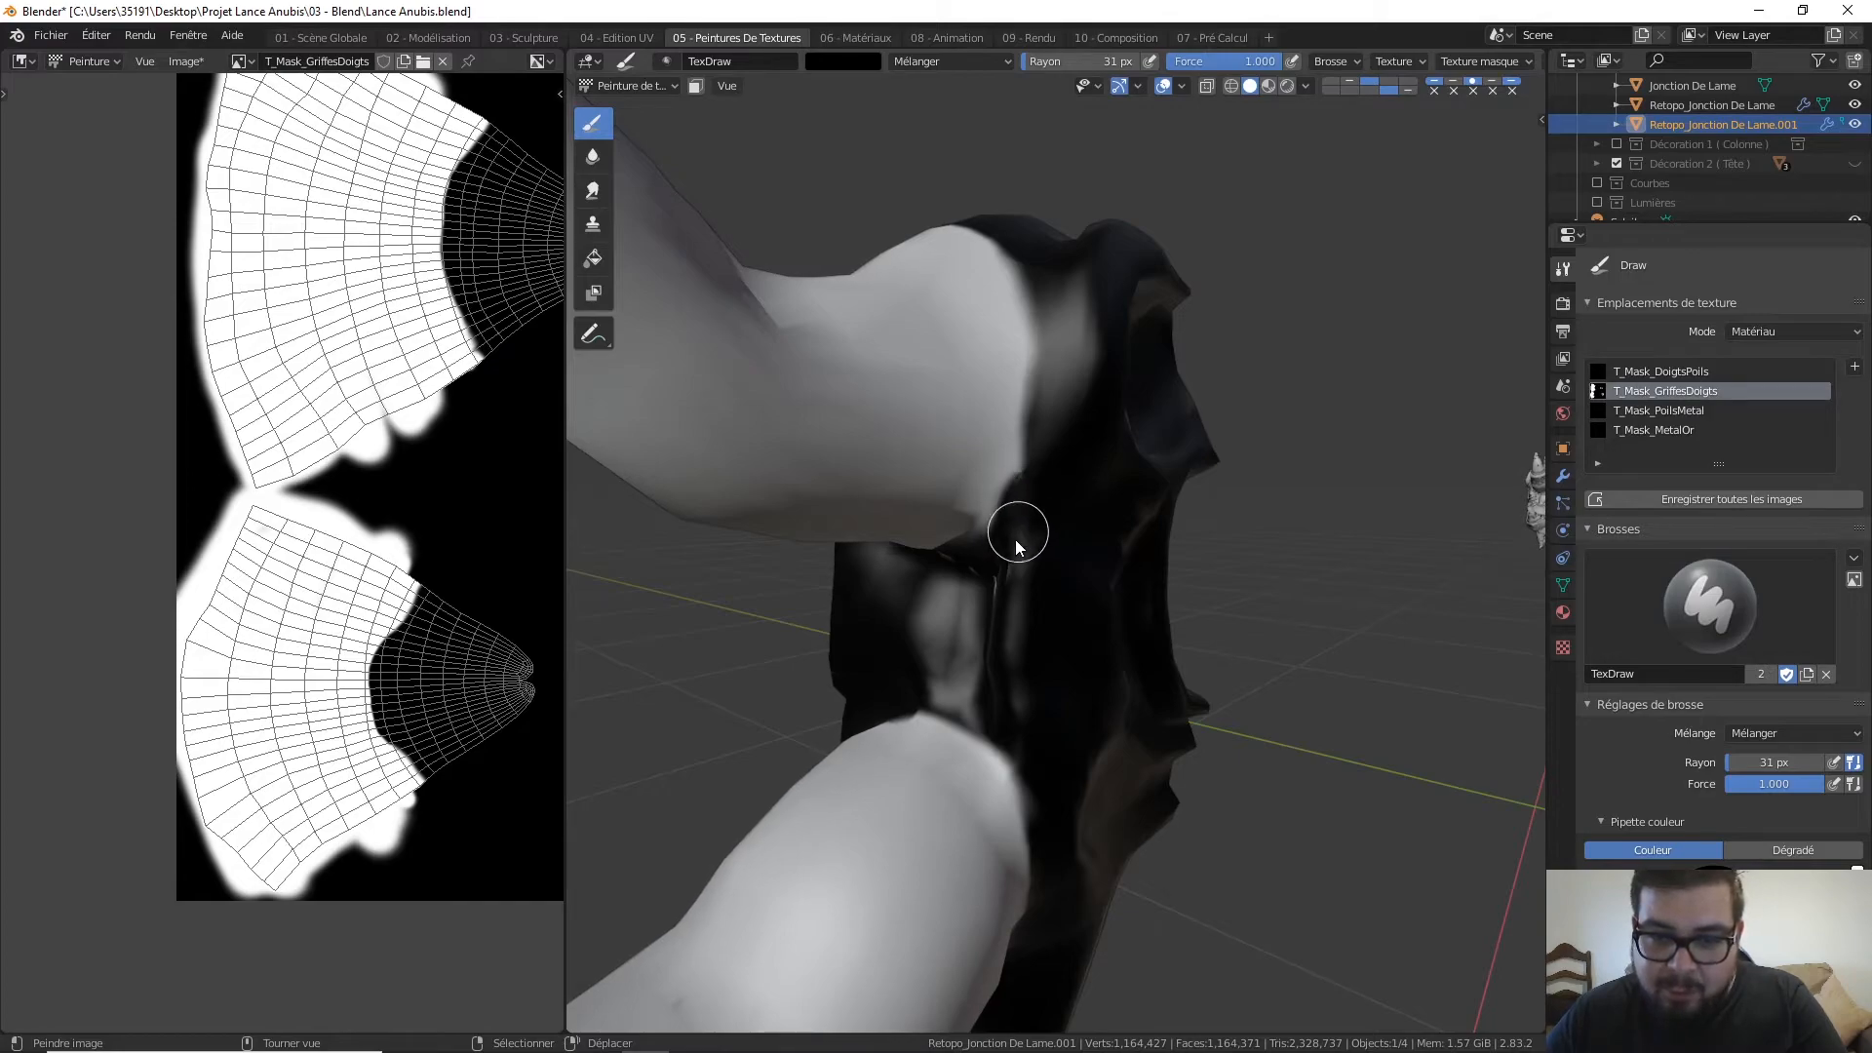
{"action": "middle_click_drag", "start_coordinate": [1002, 591], "coordinate": [1028, 559]}
{"action": "mouse_move", "coordinate": [920, 640]}
{"action": "middle_mouse_down"}
{"action": "mouse_move", "coordinate": [1017, 540]}
{"action": "mouse_move", "coordinate": [993, 525]}
{"action": "mouse_move", "coordinate": [1047, 554]}
{"action": "mouse_move", "coordinate": [1049, 517]}
{"action": "mouse_move", "coordinate": [1037, 581]}
{"action": "mouse_move", "coordinate": [1026, 482]}
{"action": "mouse_move", "coordinate": [1006, 513]}
{"action": "mouse_move", "coordinate": [930, 483]}
{"action": "middle_mouse_up"}
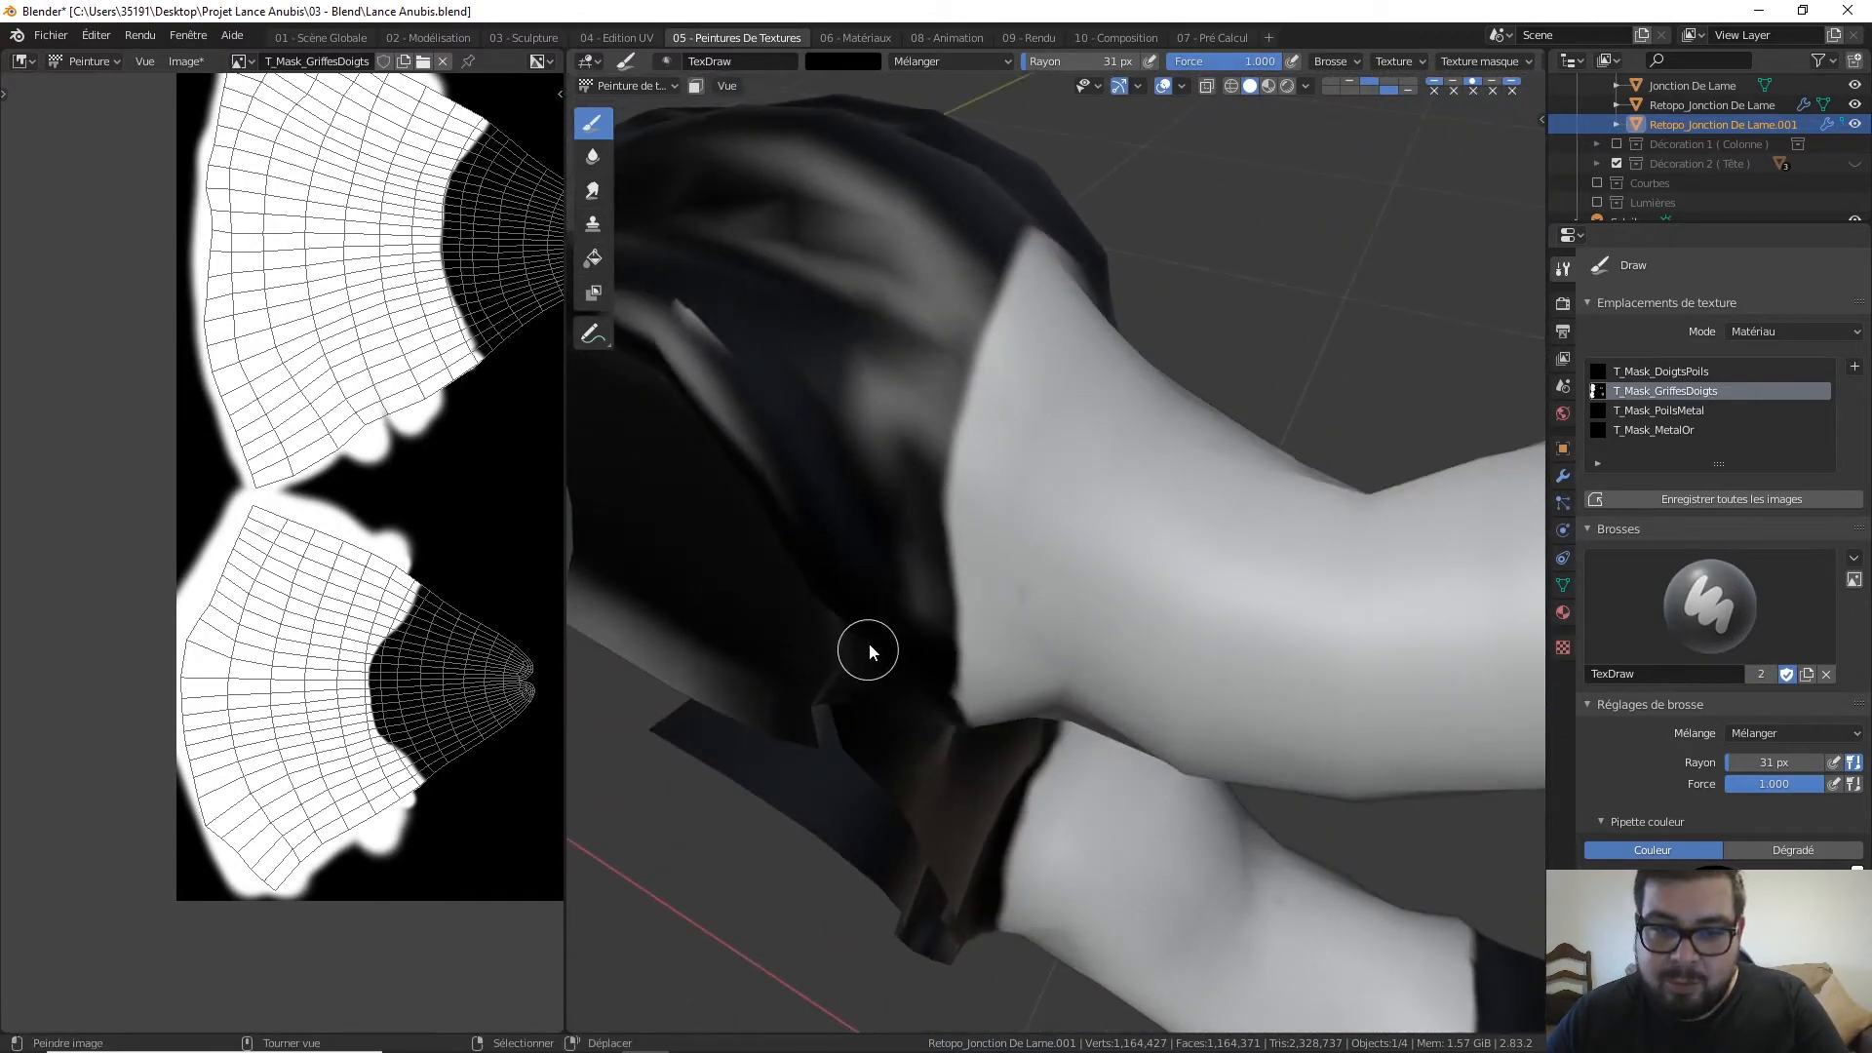
{"action": "scroll", "coordinate": [802, 529], "scroll_direction": "down", "scroll_amount": 5}
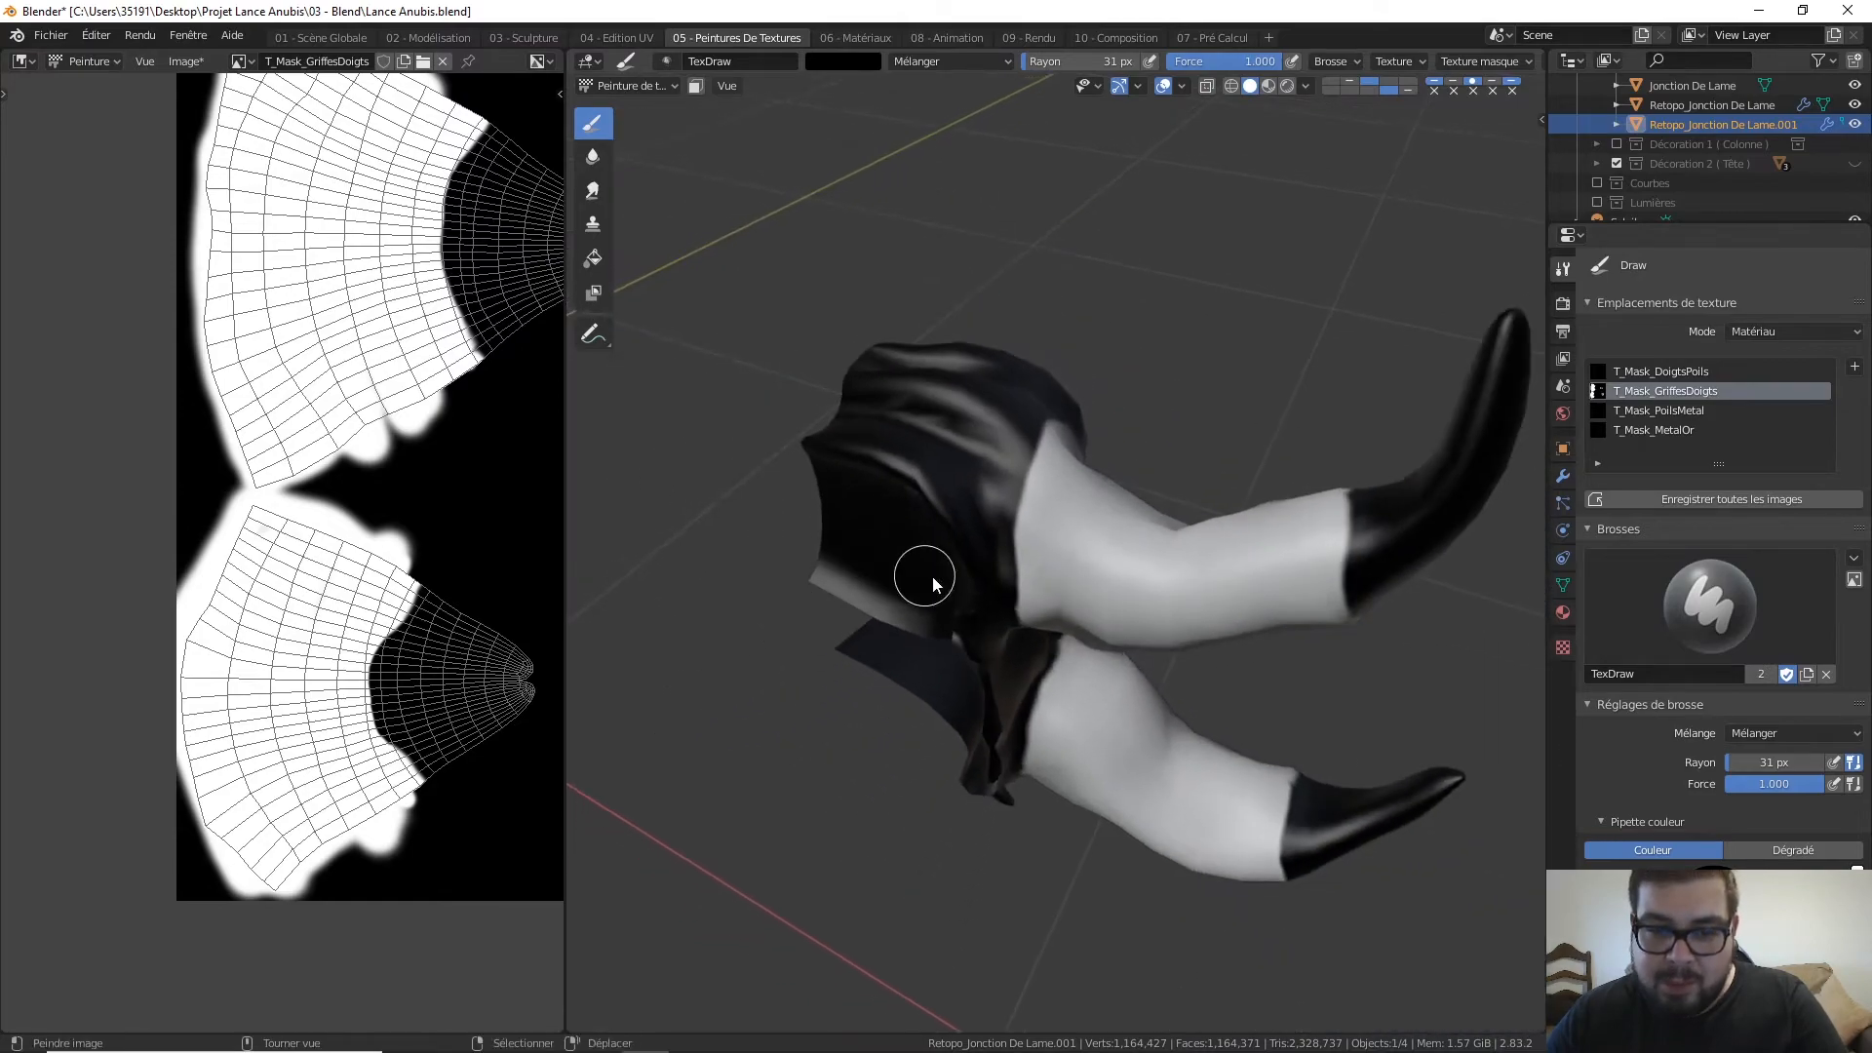
{"action": "mouse_move", "coordinate": [952, 622]}
{"action": "middle_mouse_down"}
{"action": "mouse_move", "coordinate": [899, 517]}
{"action": "mouse_move", "coordinate": [1073, 425]}
{"action": "mouse_move", "coordinate": [1063, 468]}
{"action": "mouse_move", "coordinate": [1109, 495]}
{"action": "mouse_move", "coordinate": [1137, 472]}
{"action": "mouse_move", "coordinate": [1150, 509]}
{"action": "middle_mouse_up"}
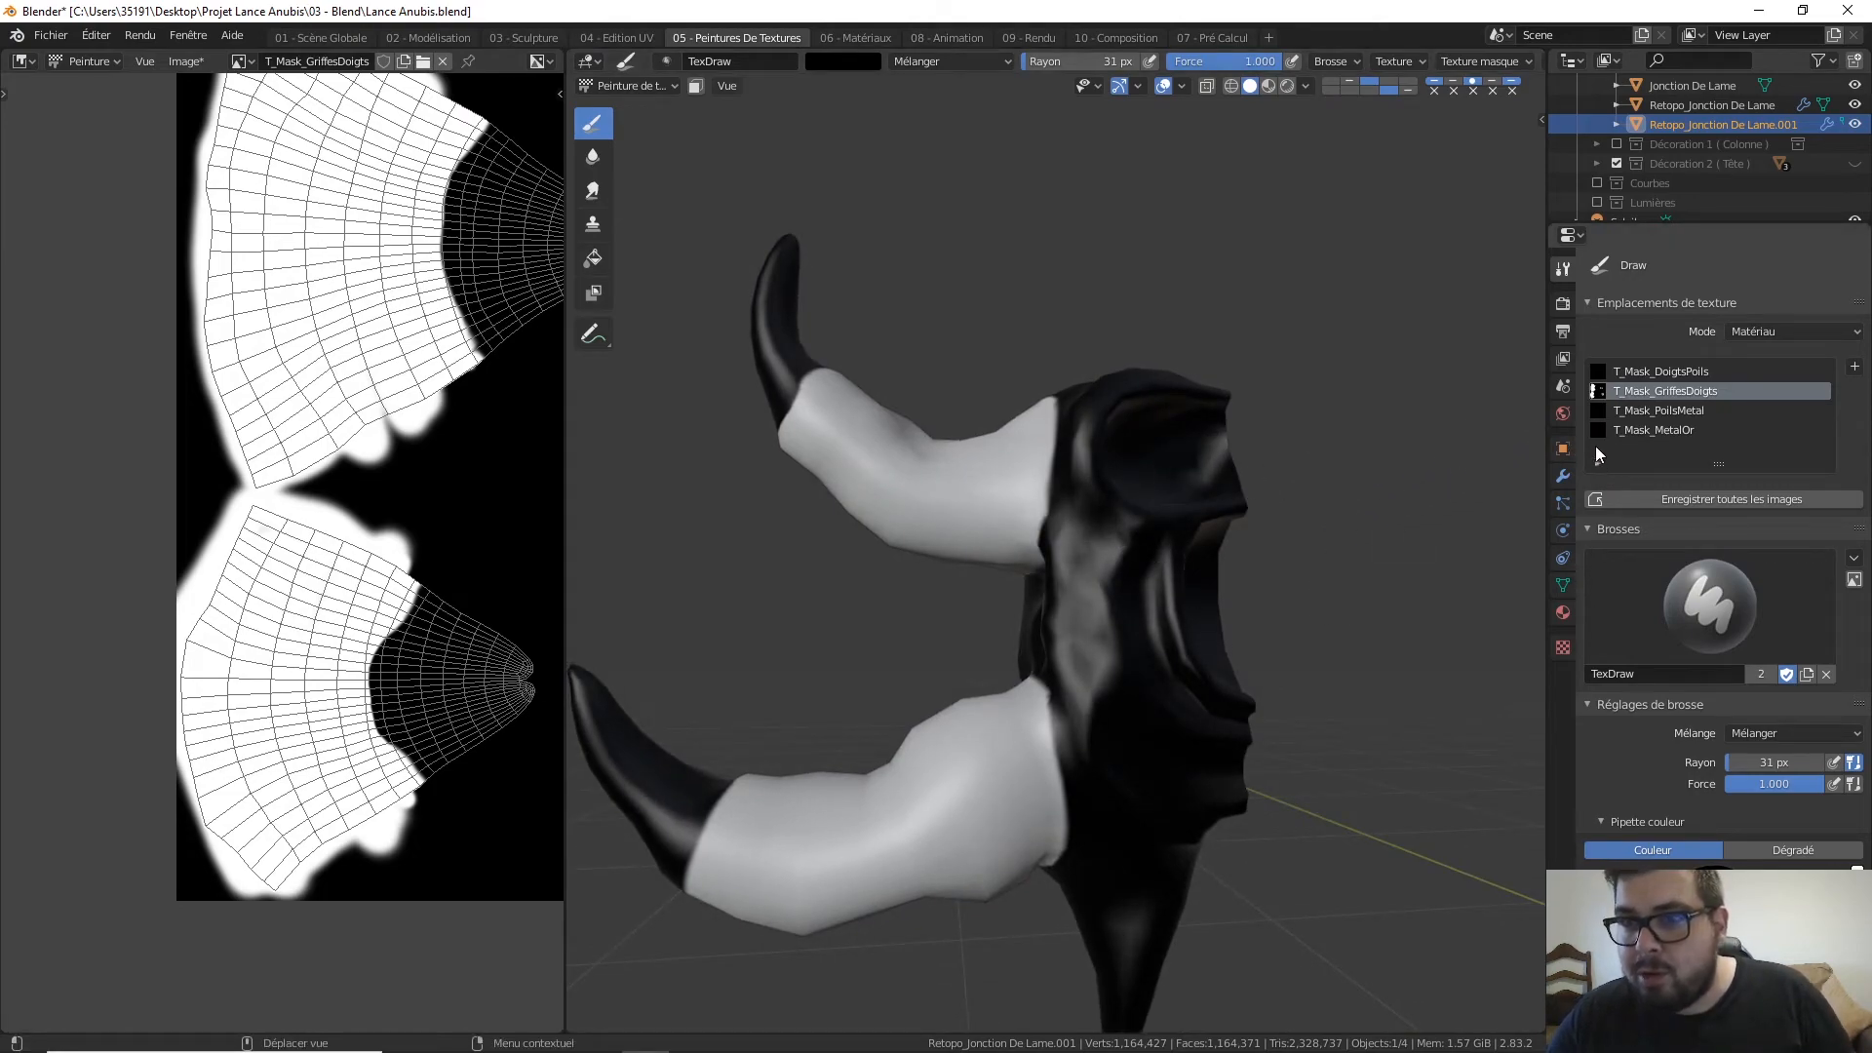
Switch the viewport to material preview shading and check the fingers, claws and body with the mask applied
{"action": "middle_click_drag", "start_coordinate": [821, 347], "coordinate": [1311, 400]}
{"action": "scroll", "coordinate": [1267, 543], "scroll_direction": "down", "scroll_amount": 2}
{"action": "left_click", "coordinate": [1273, 86]}
{"action": "mouse_move", "coordinate": [1178, 376]}
{"action": "middle_mouse_down"}
{"action": "mouse_move", "coordinate": [1146, 414]}
{"action": "mouse_move", "coordinate": [1131, 501]}
{"action": "mouse_move", "coordinate": [1255, 394]}
{"action": "mouse_move", "coordinate": [1062, 432]}
{"action": "mouse_move", "coordinate": [851, 434]}
{"action": "mouse_move", "coordinate": [1195, 406]}
{"action": "mouse_move", "coordinate": [1140, 518]}
{"action": "mouse_move", "coordinate": [1211, 470]}
{"action": "middle_mouse_up"}
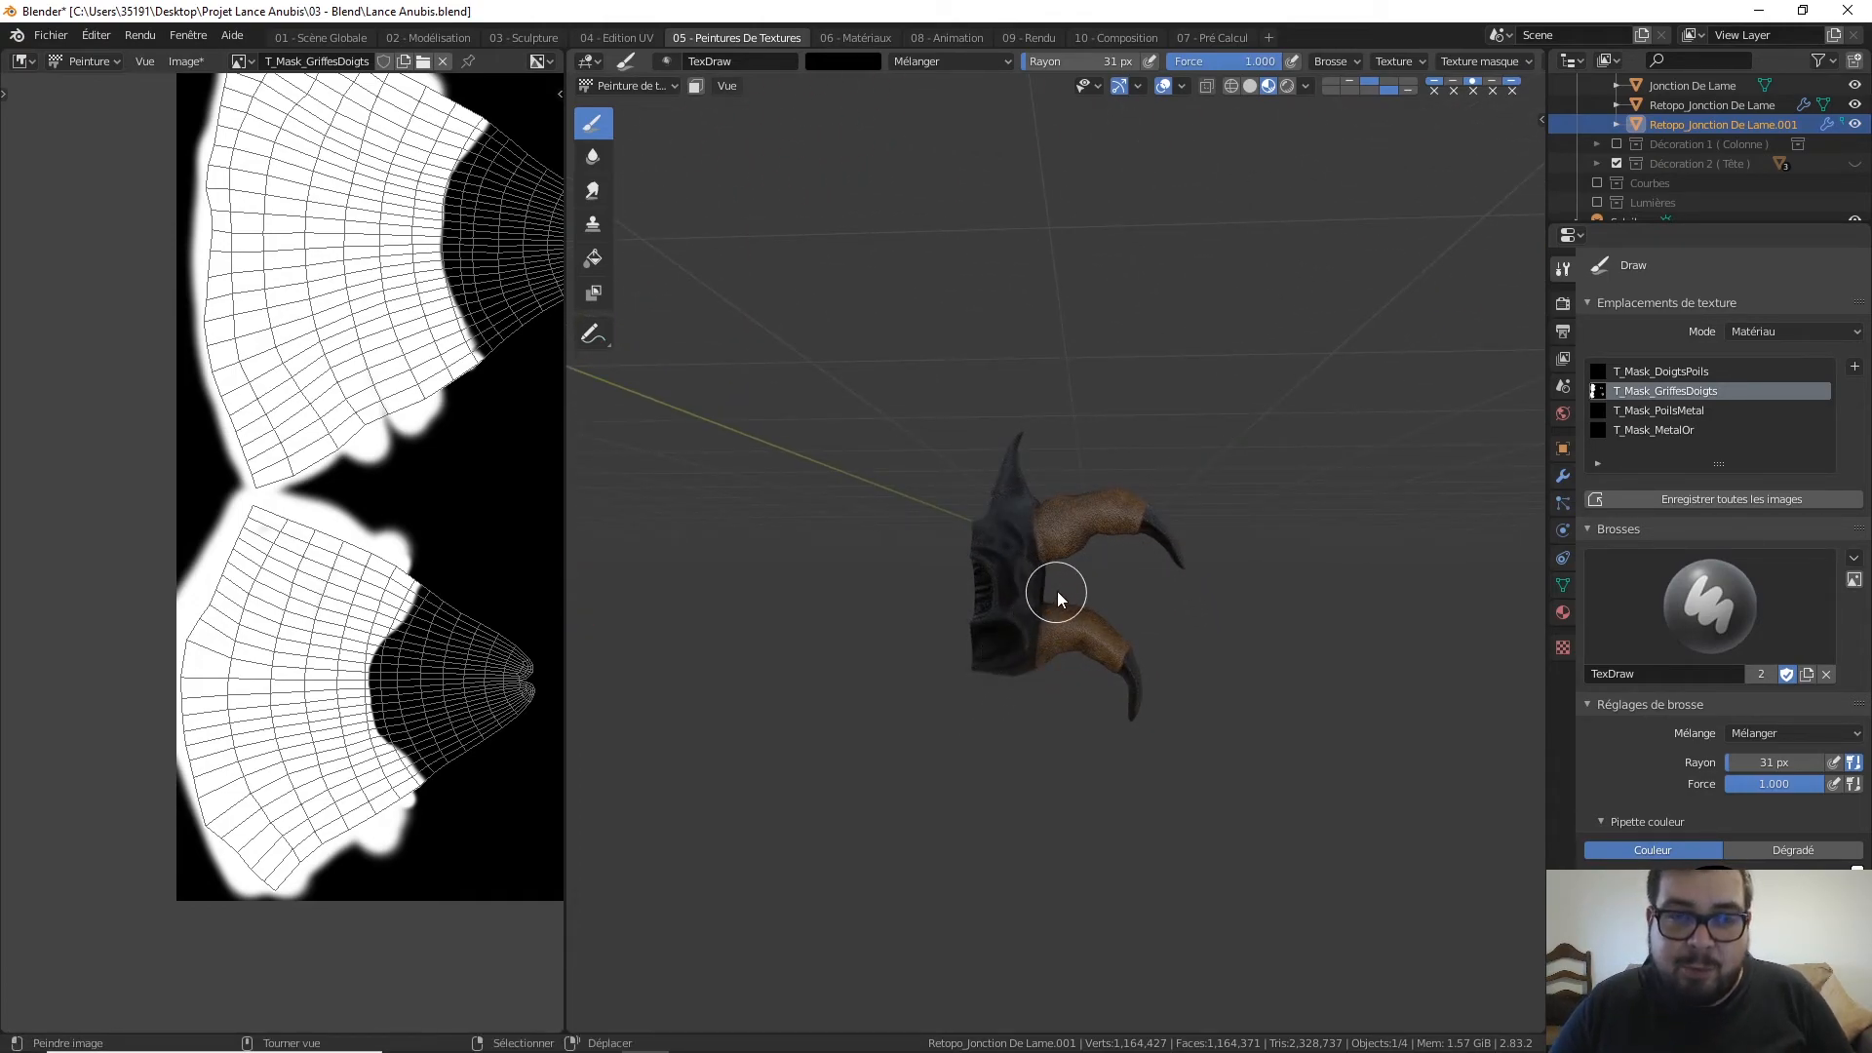
Save the painted T_Mask_GriffesDoigts image to its file
{"action": "left_click", "coordinate": [173, 61]}
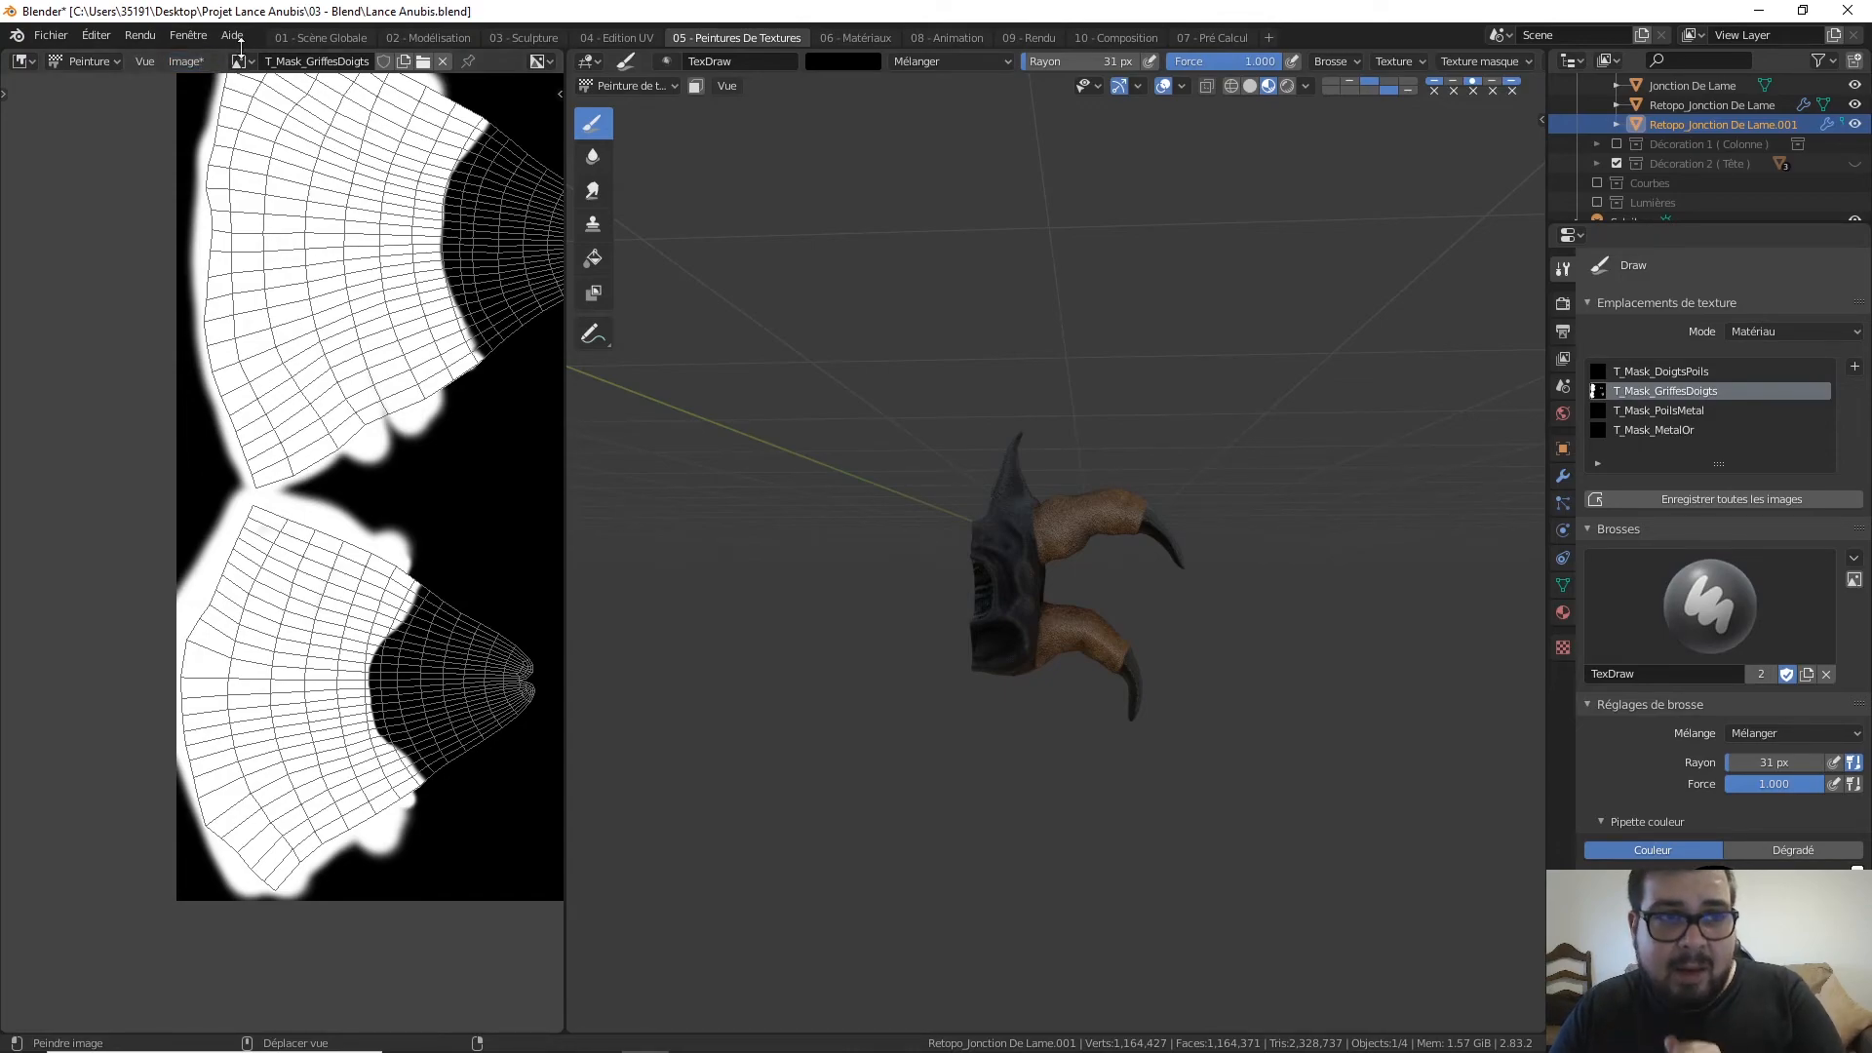
{"action": "left_click", "coordinate": [187, 62]}
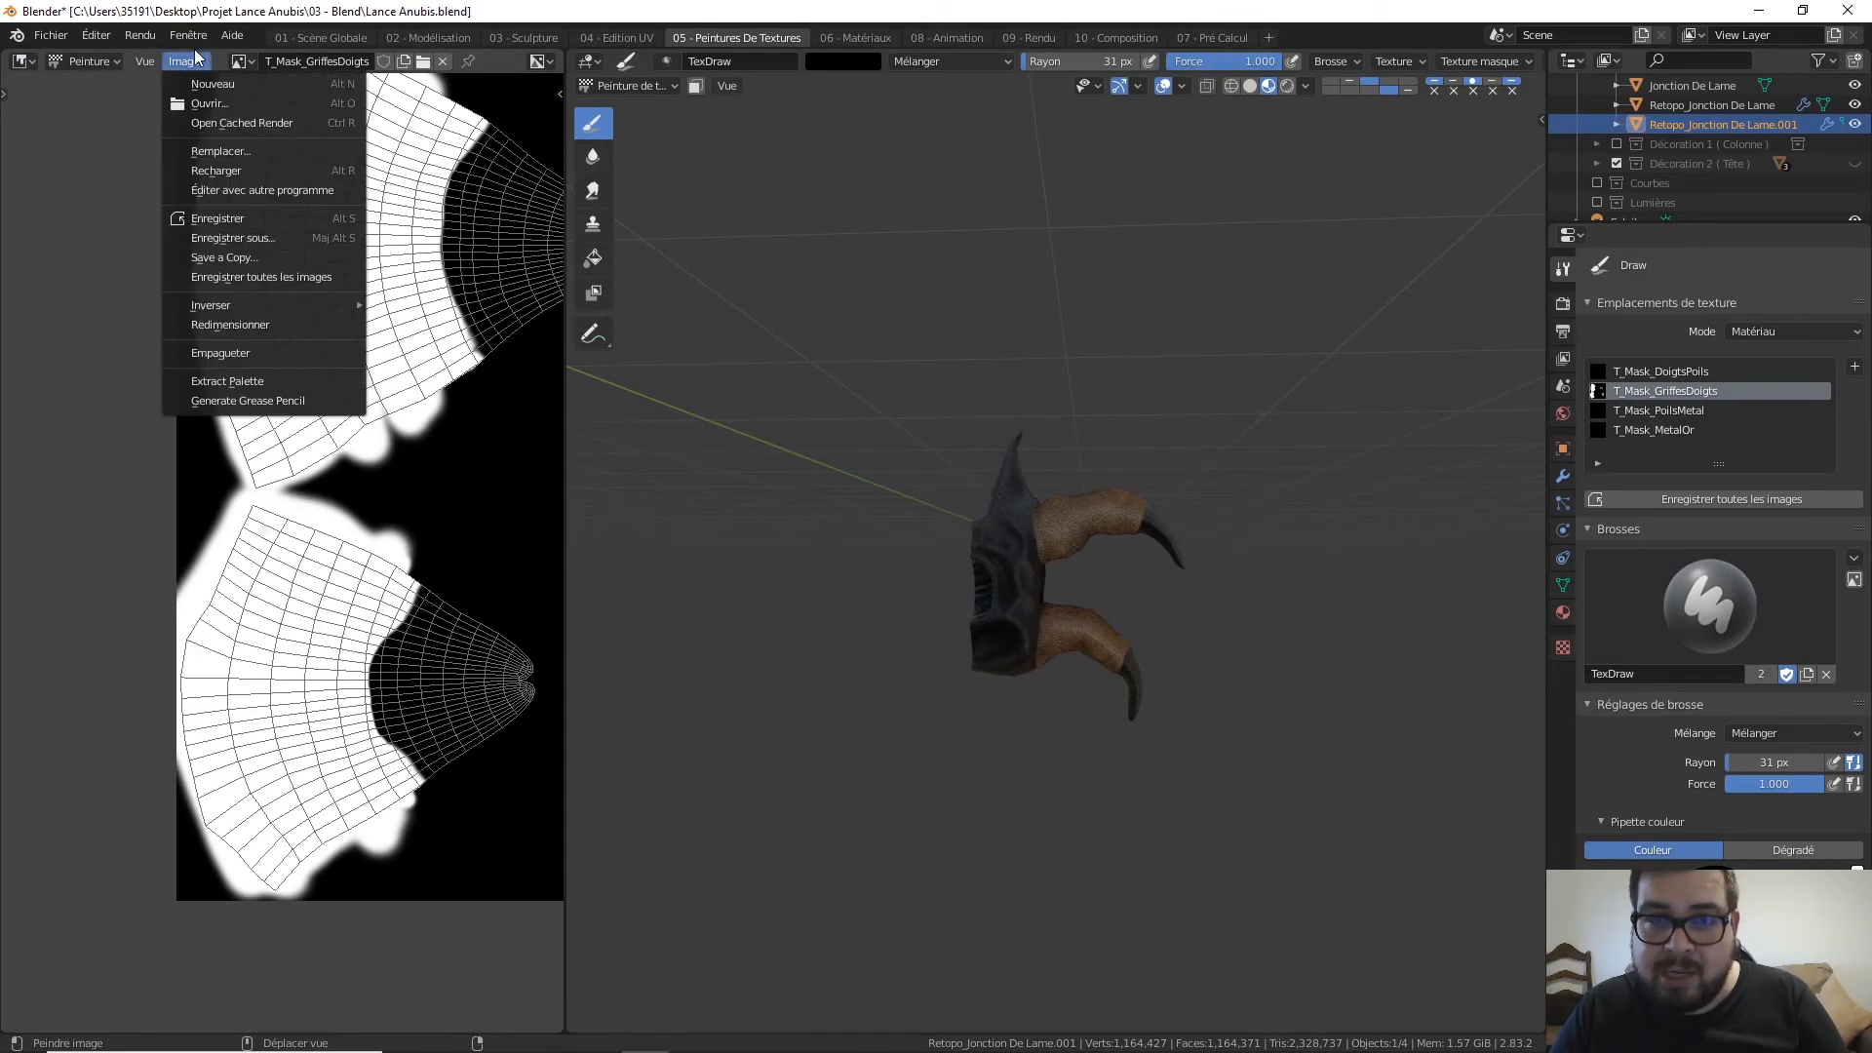
{"action": "left_click", "coordinate": [195, 59]}
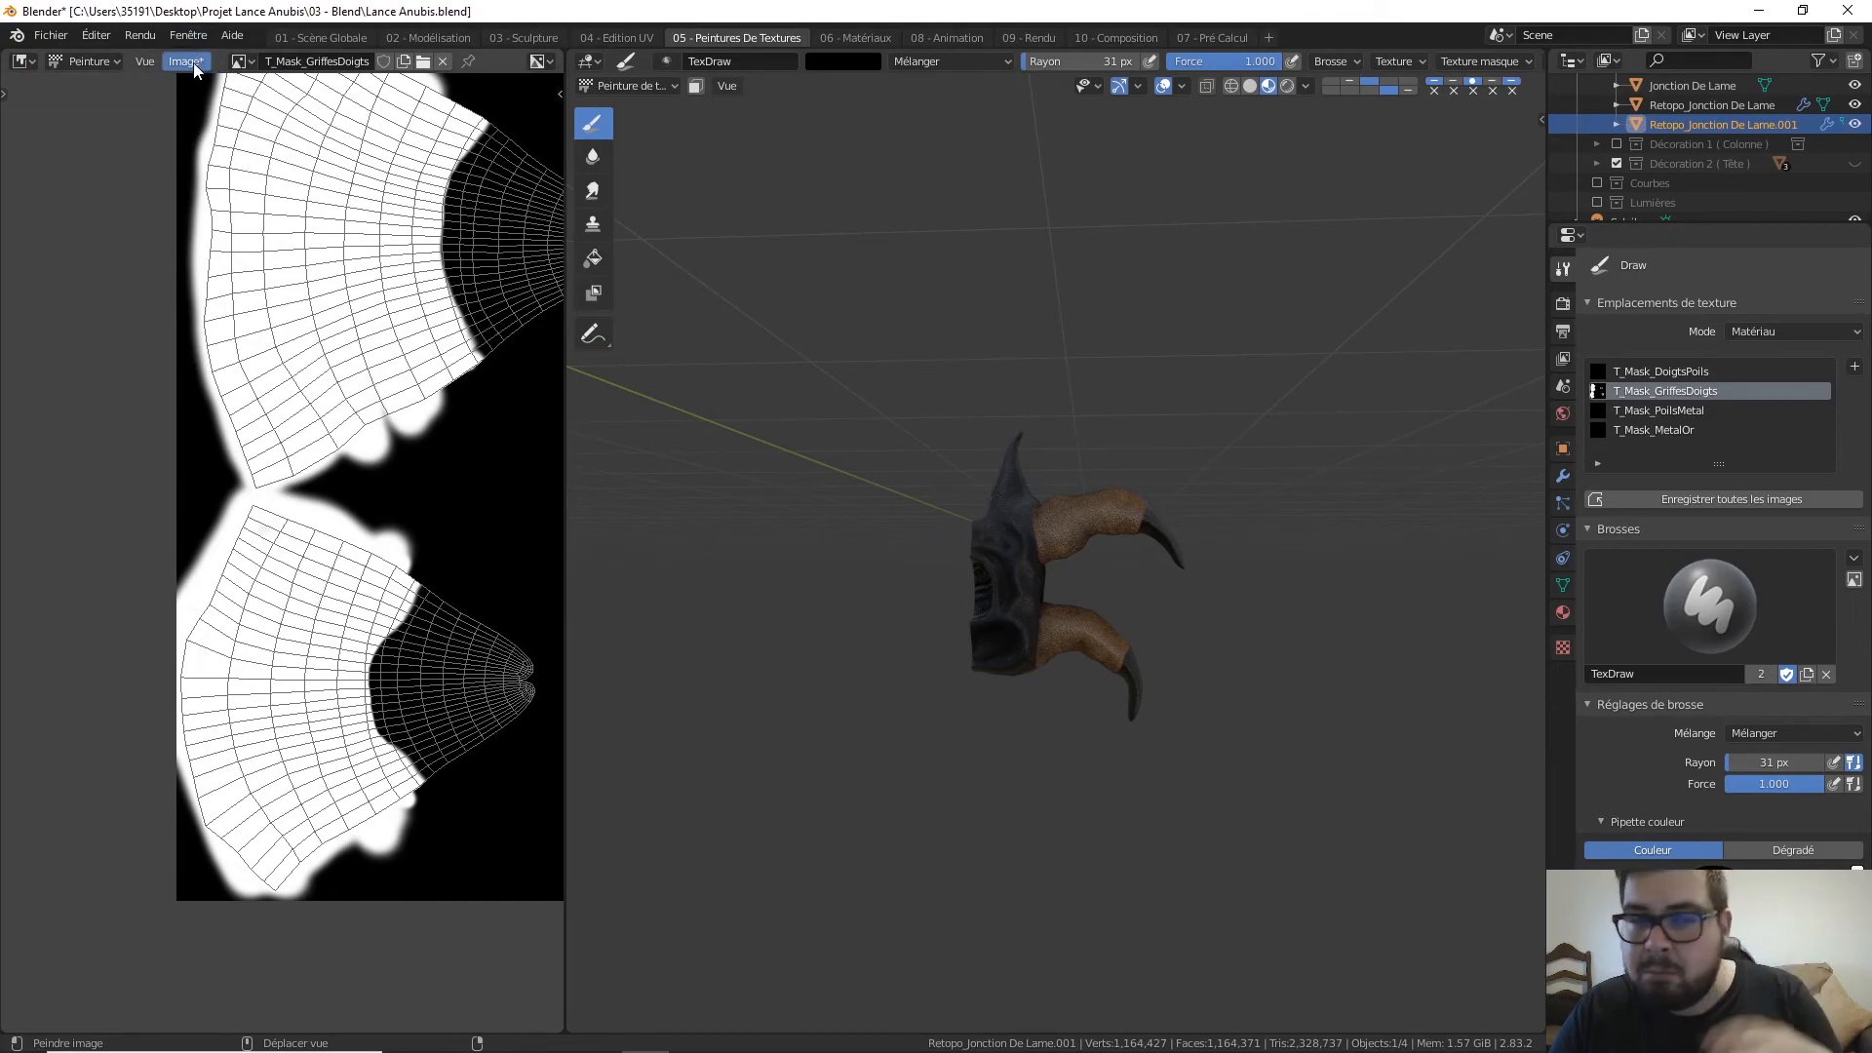
{"action": "left_click", "coordinate": [201, 61]}
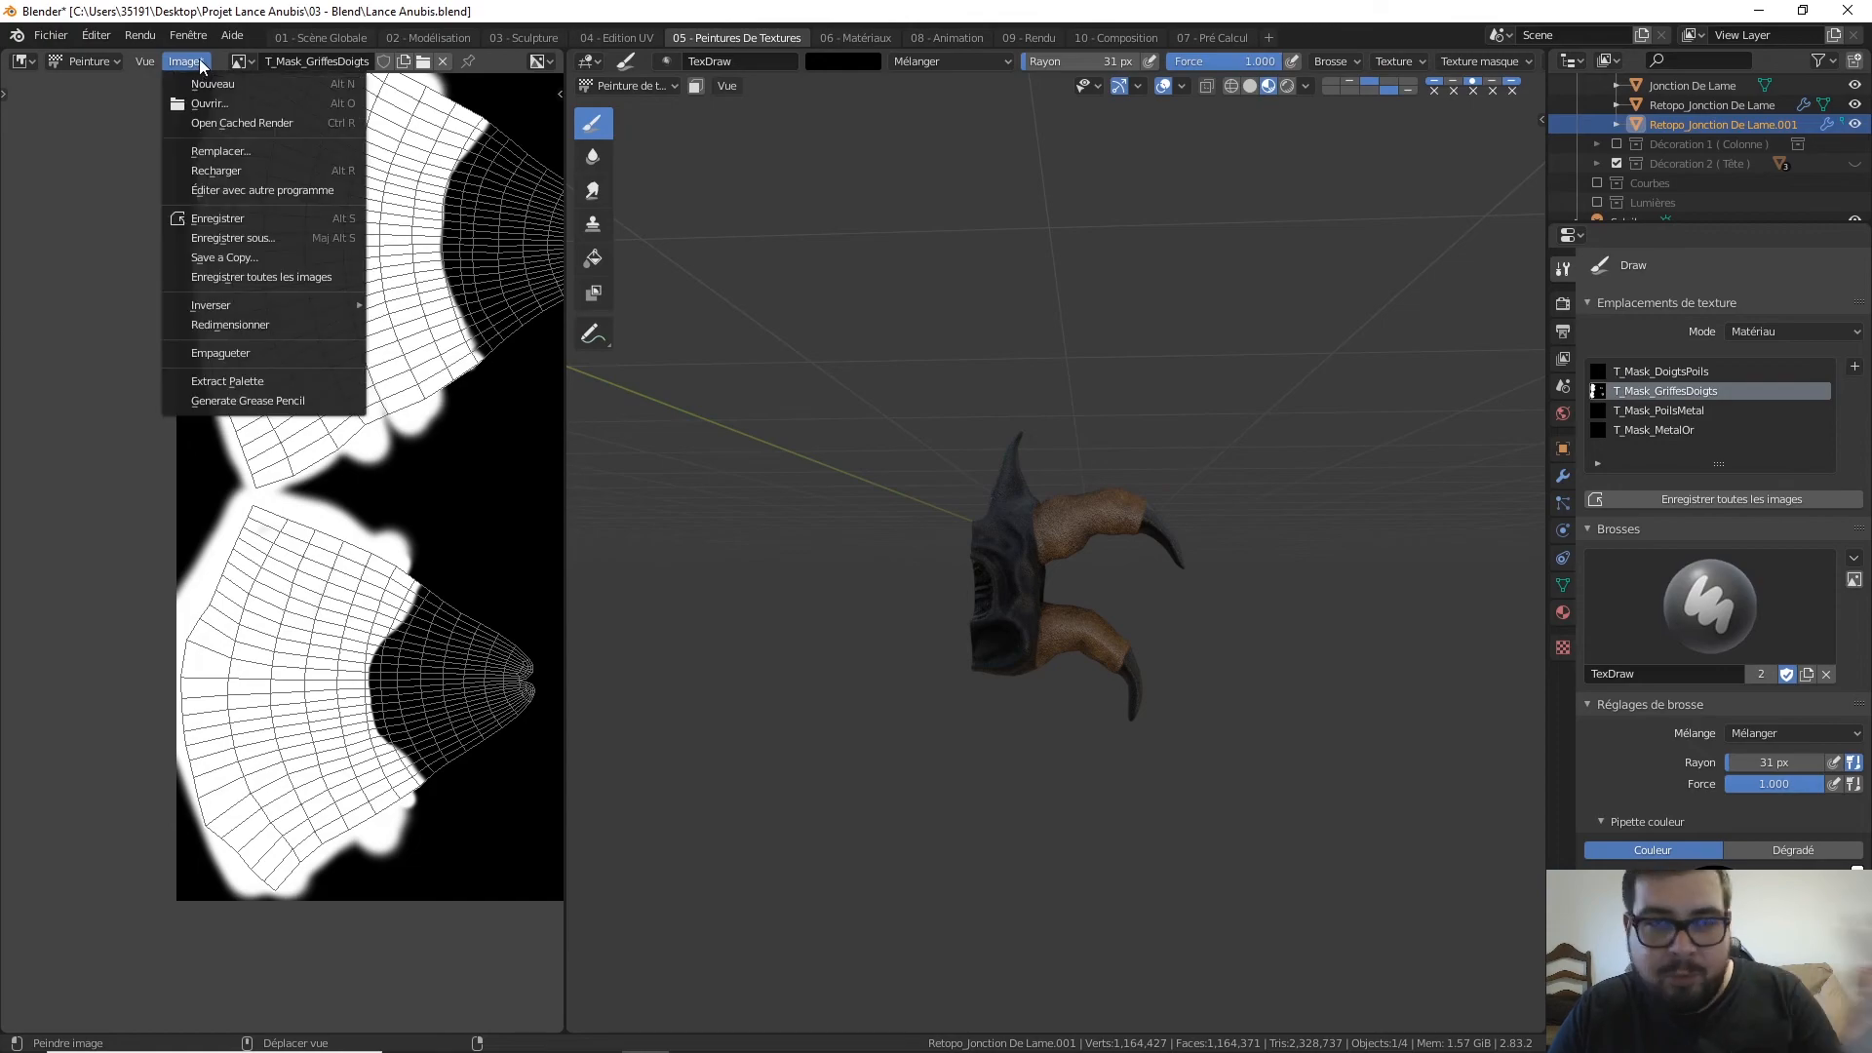
{"action": "left_click", "coordinate": [253, 215]}
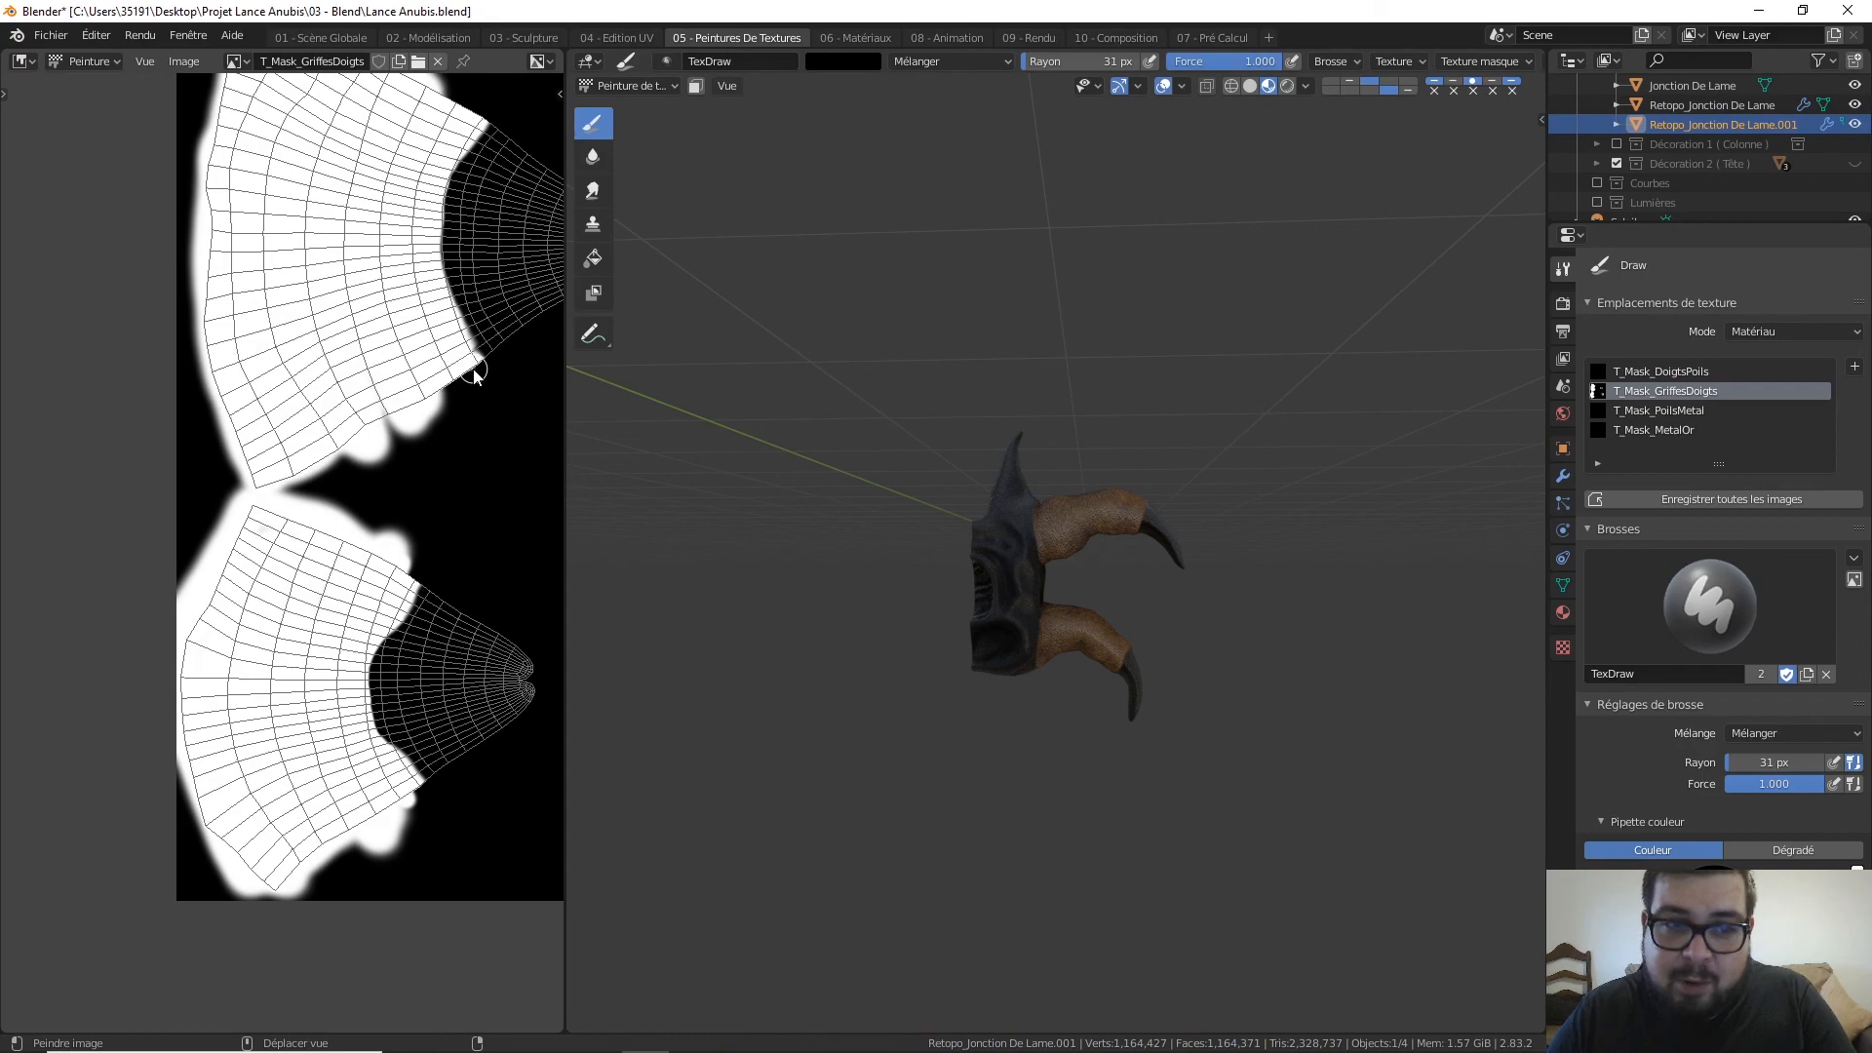
{"action": "mouse_move", "coordinate": [472, 376]}
{"action": "left_mouse_down"}
{"action": "mouse_move", "coordinate": [437, 394]}
{"action": "mouse_move", "coordinate": [472, 383]}
{"action": "left_mouse_up"}
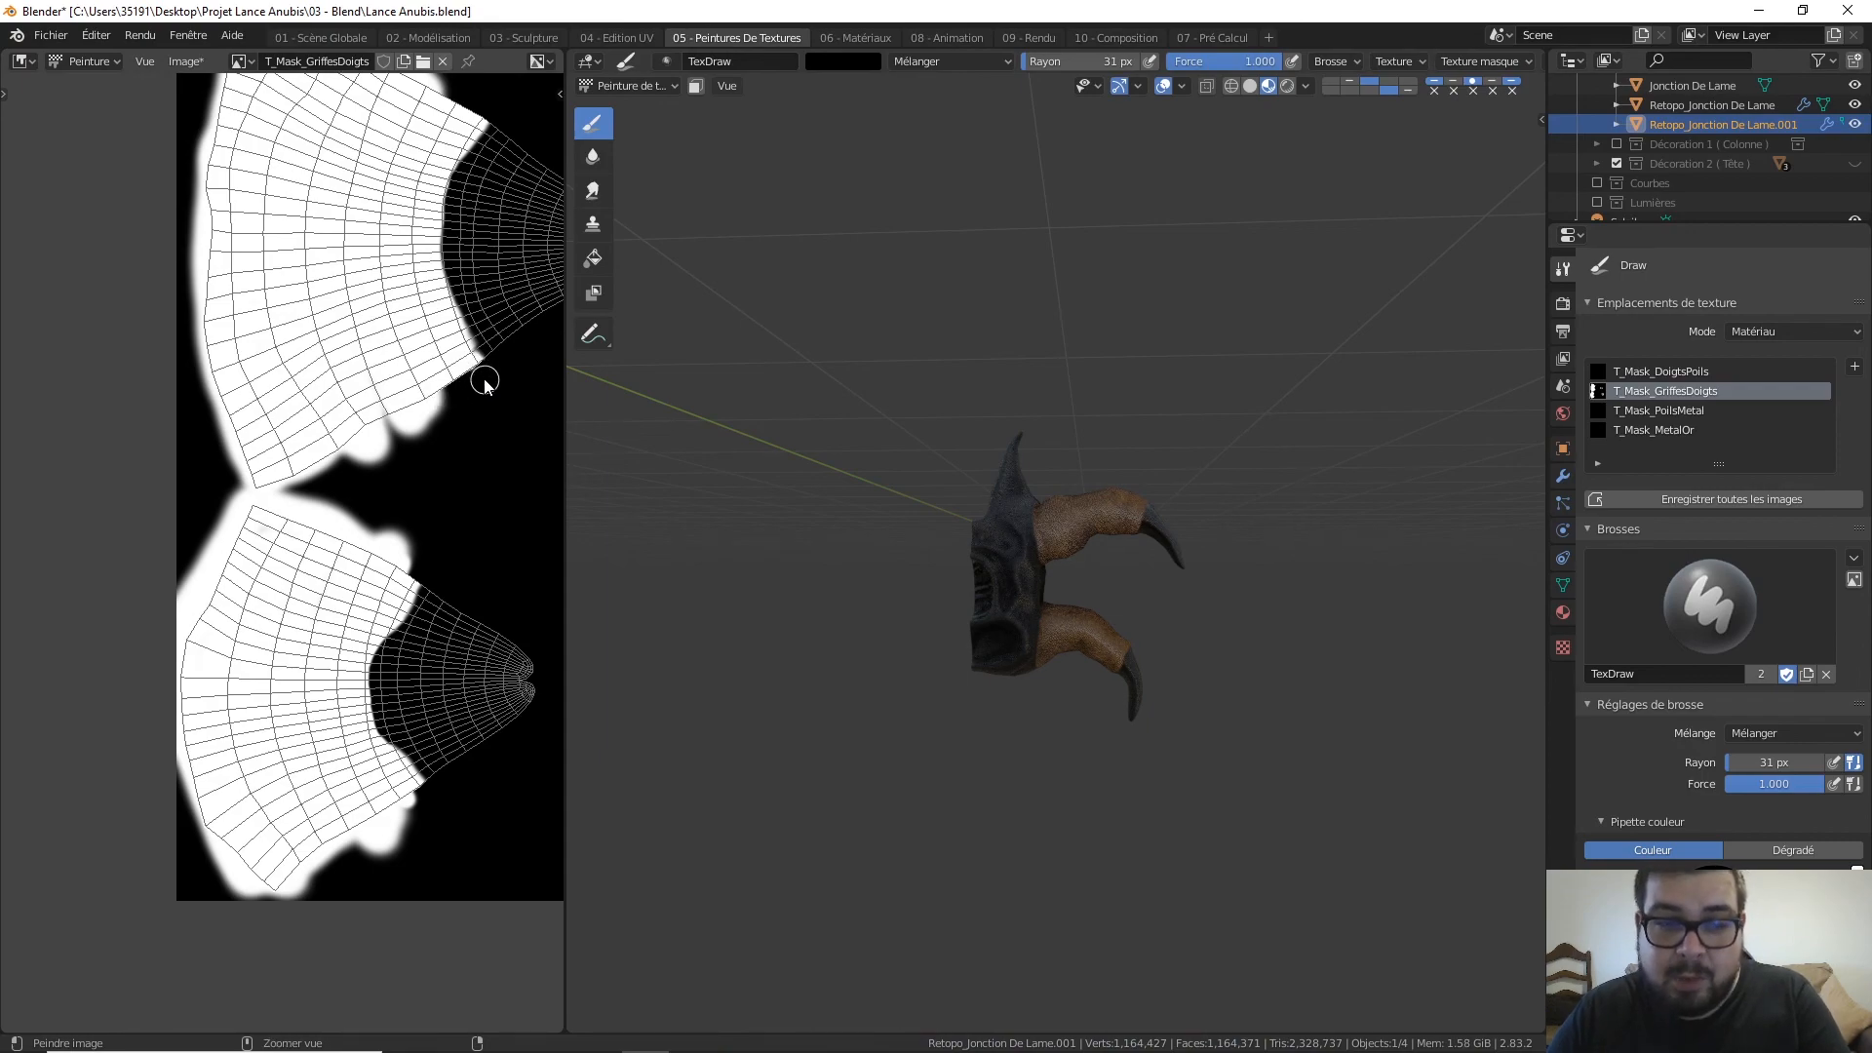